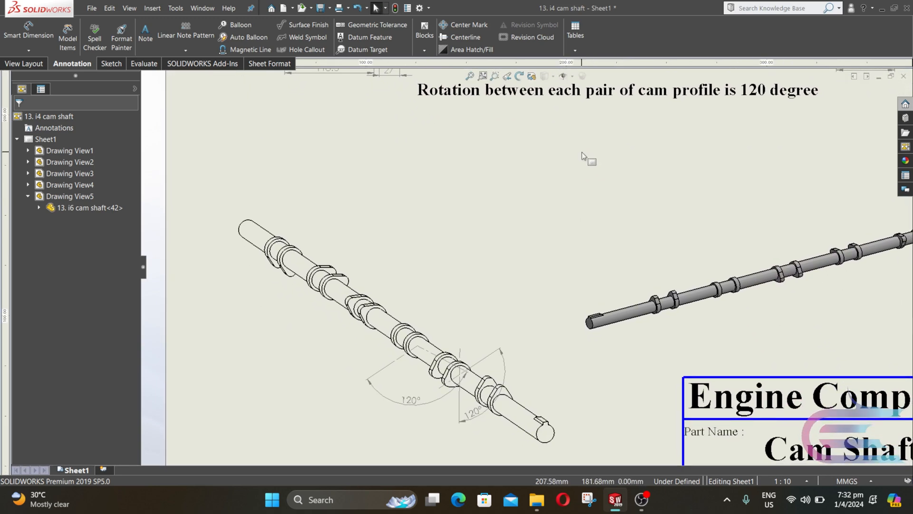
scroll(581, 152, "up", 1)
scroll(581, 153, "up", 1)
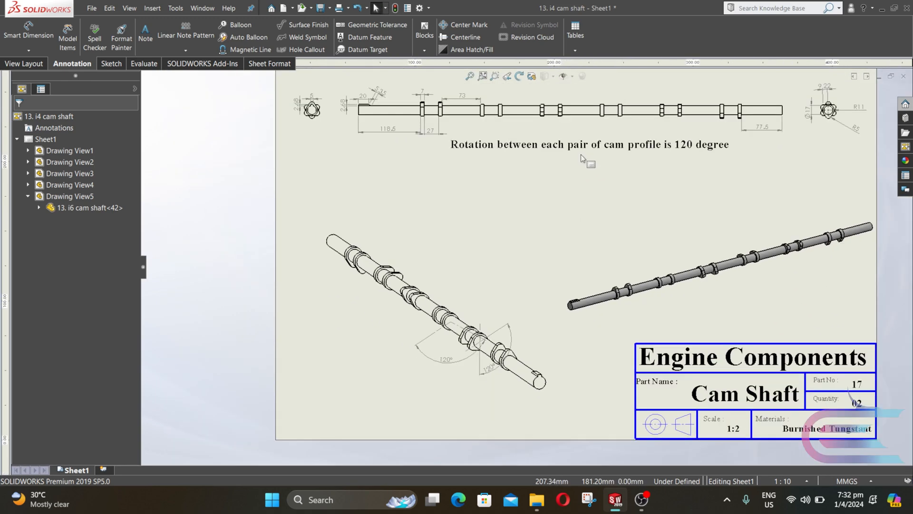
middle_click_drag(580, 157, 560, 177)
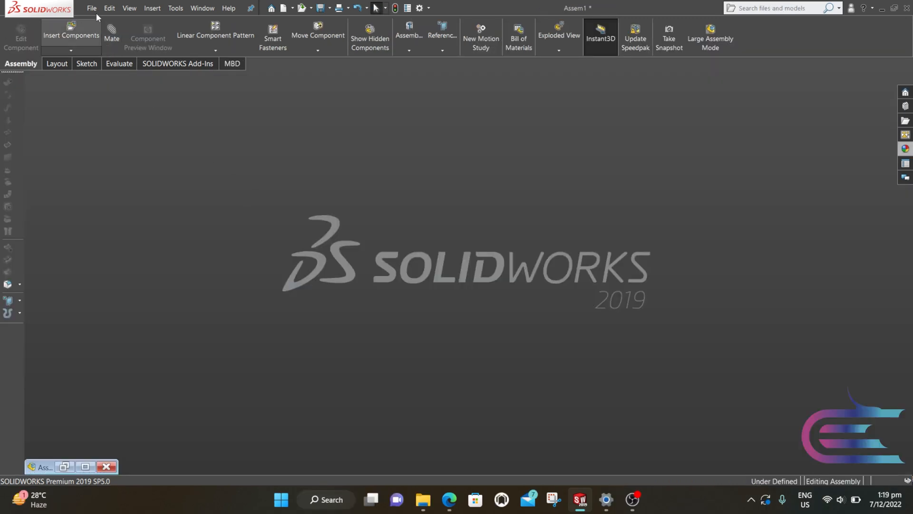
Create a new part document.
left_click(96, 11)
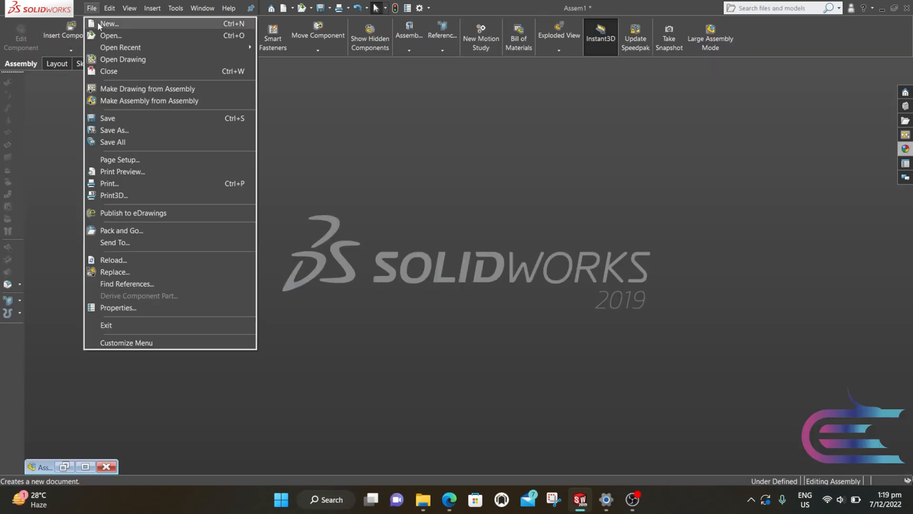
left_click(102, 23)
left_click(226, 228)
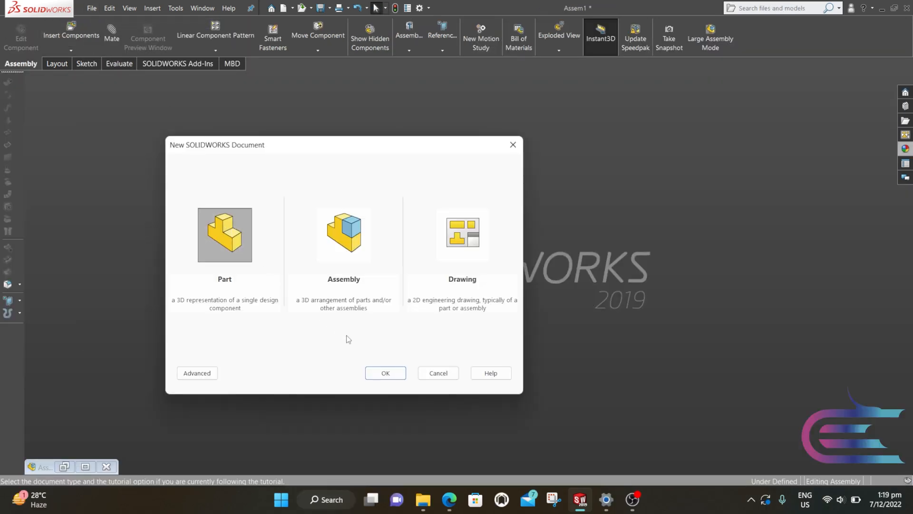
left_click(386, 373)
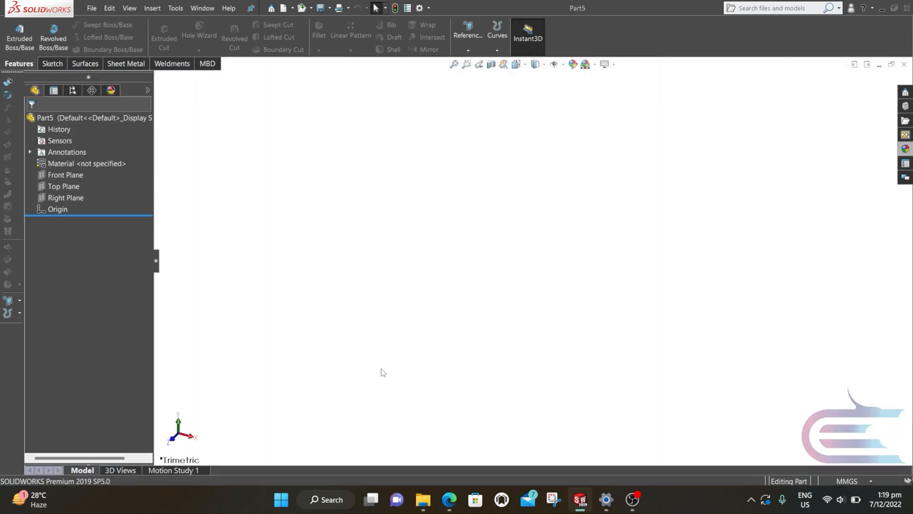
Orient the view normal to the Front Plane and start a sketch on that plane.
right_click(54, 175)
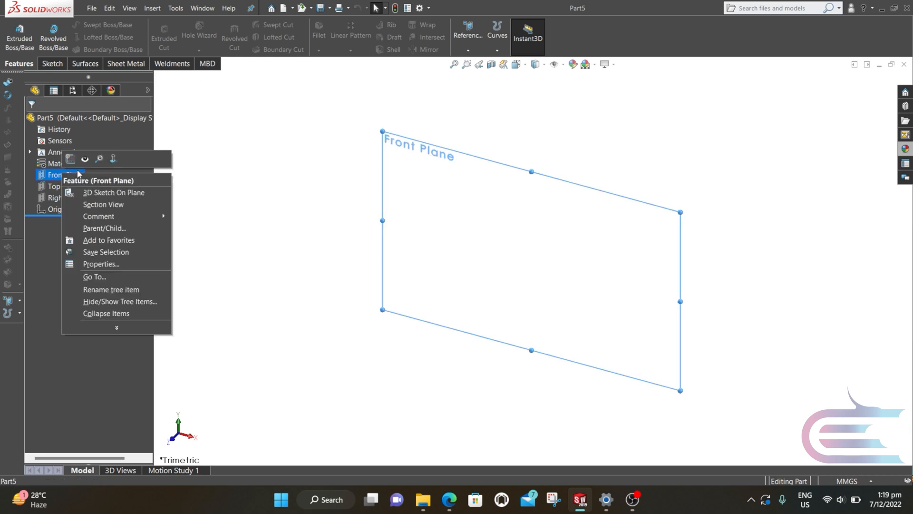
left_click(112, 159)
right_click(59, 175)
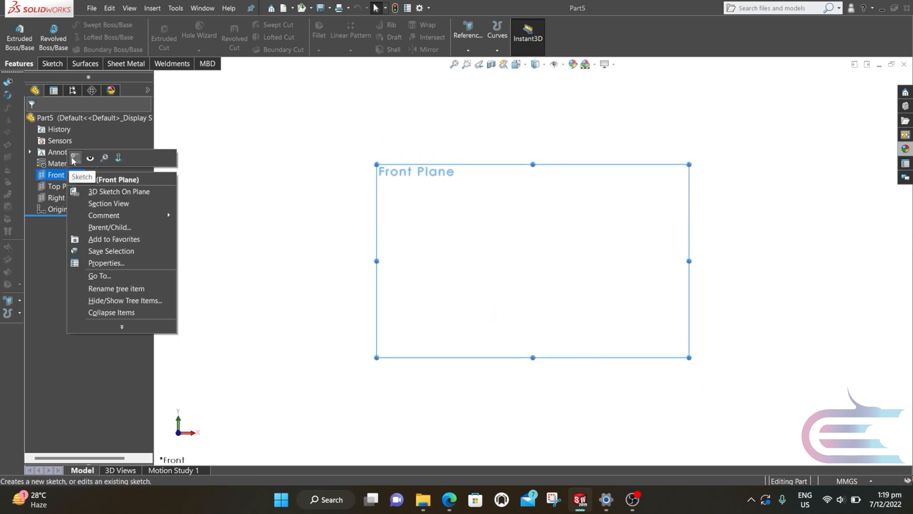
left_click(71, 158)
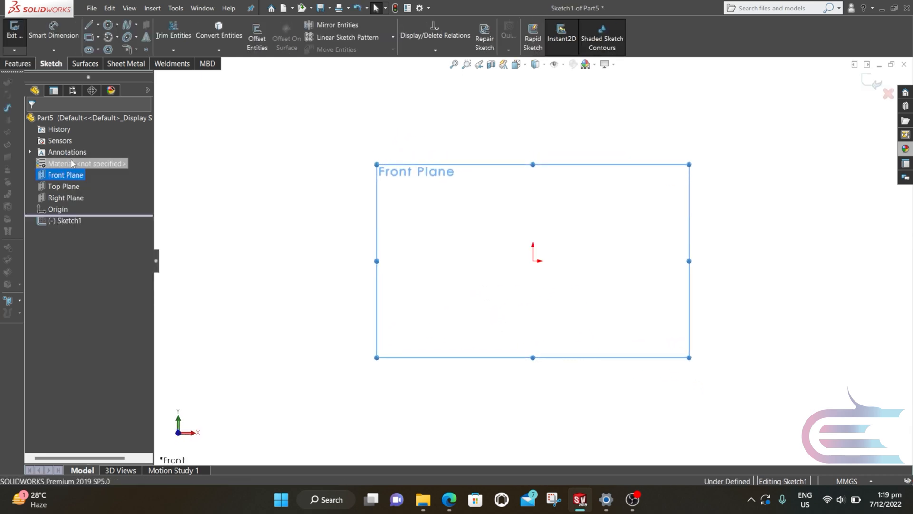
Sketch a circle of about 31.6 mm radius at the origin and one of about 16.8 mm radius centred on its top quadrant point.
left_click(108, 25)
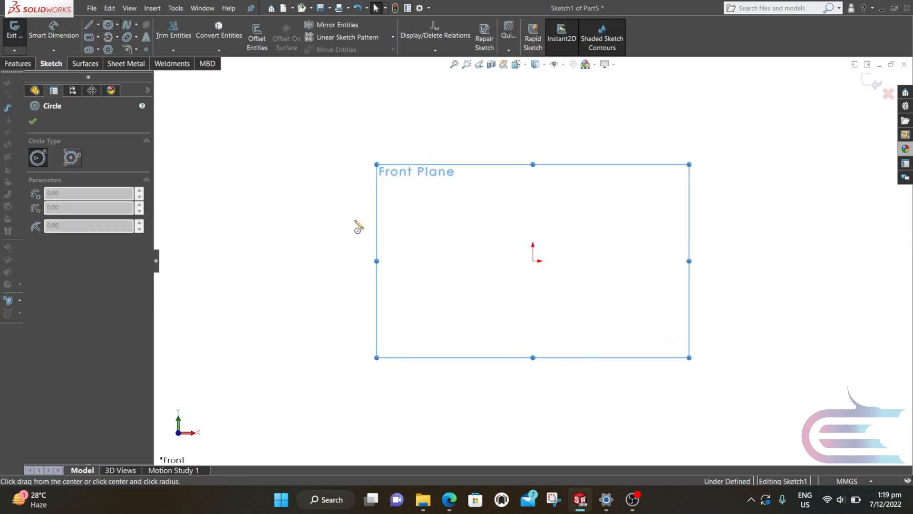
left_click(533, 261)
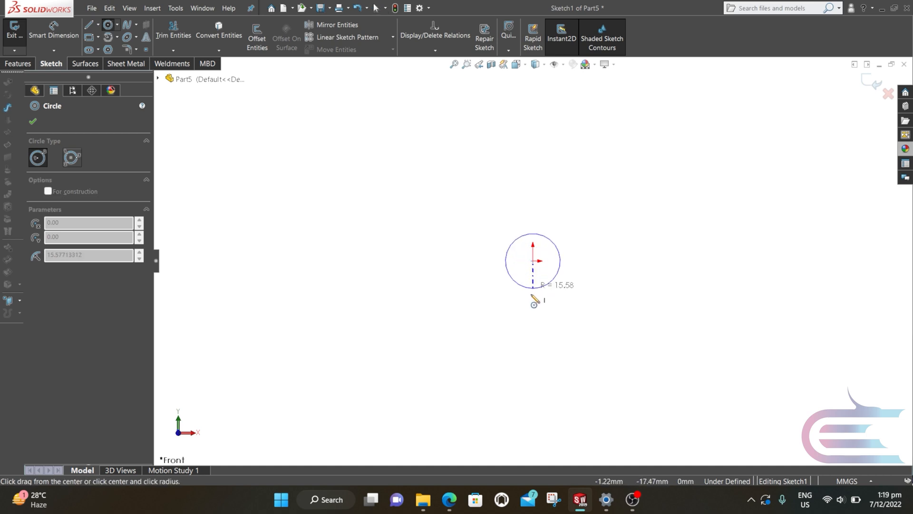
left_click(534, 318)
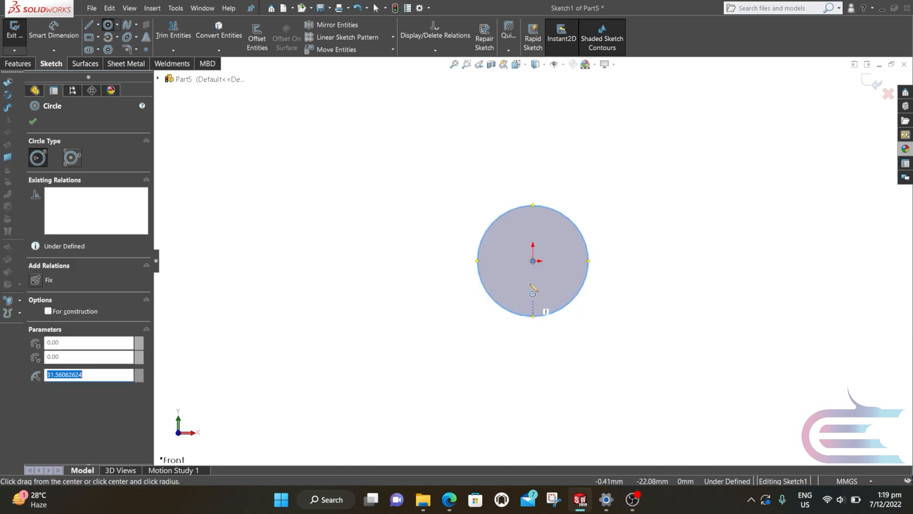
left_click(532, 206)
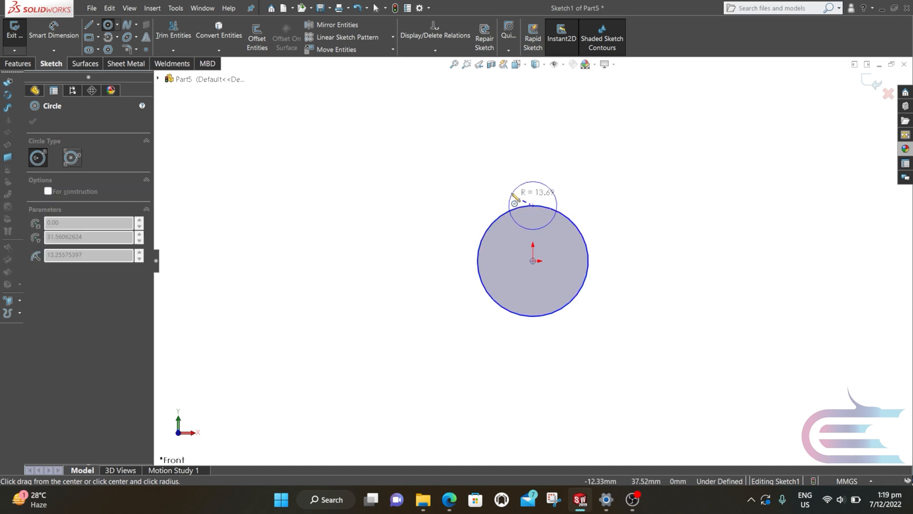
left_click(522, 181)
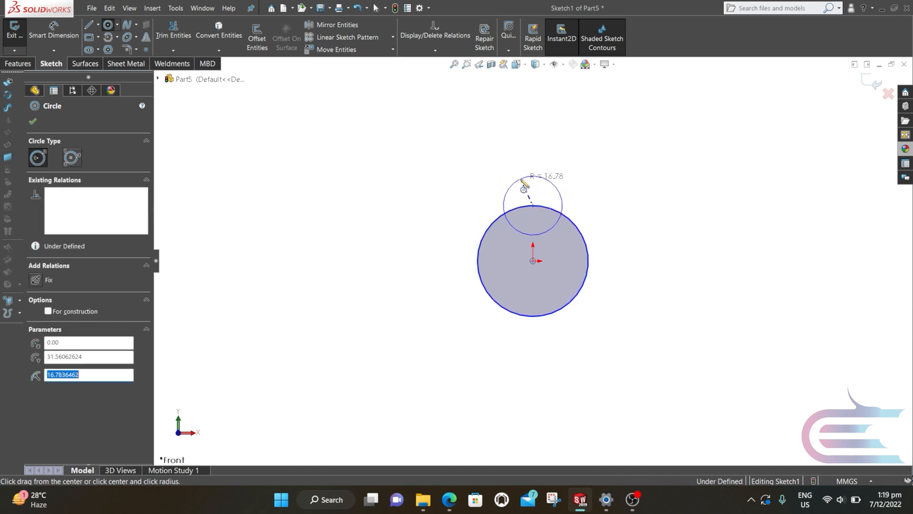
key("Escape")
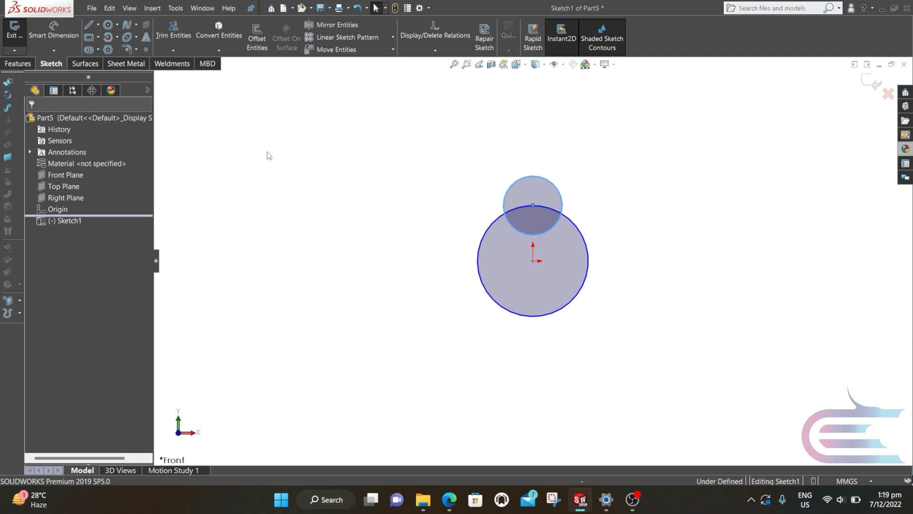
Dimension the large circle's diameter to 22 mm and the small circle's diameter to 10 mm.
left_click(589, 269)
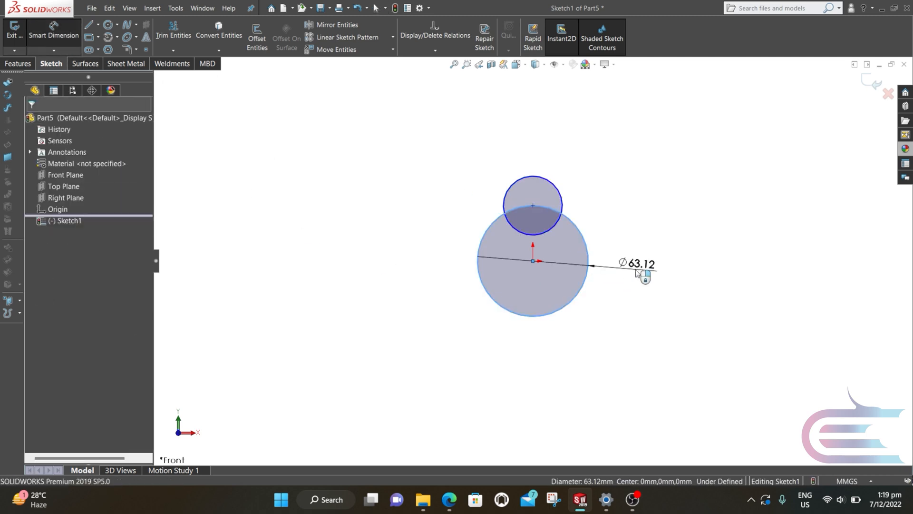
left_click(640, 273)
type("2")
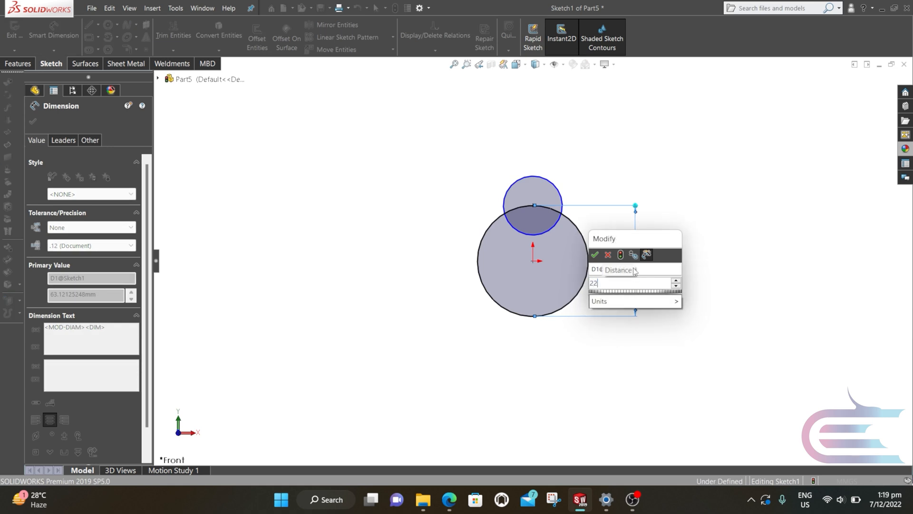
type("2")
key("Return")
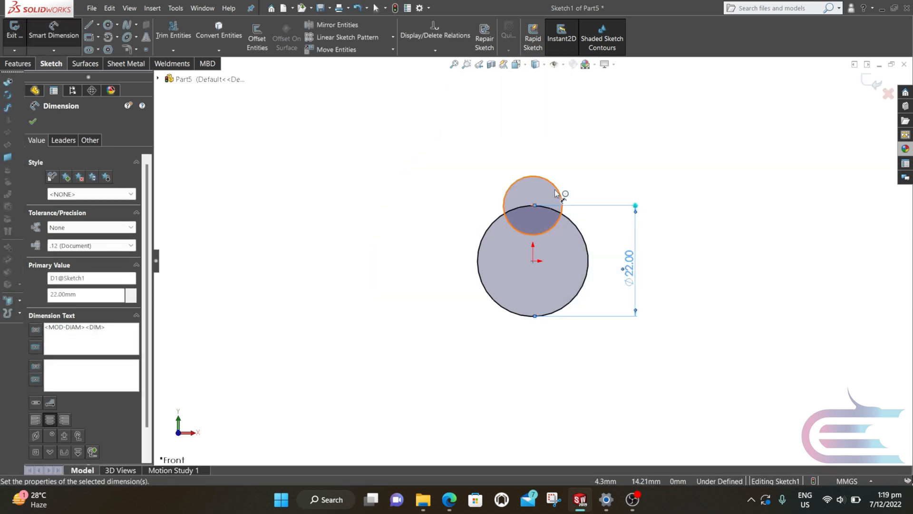
left_click(555, 192)
left_click(611, 195)
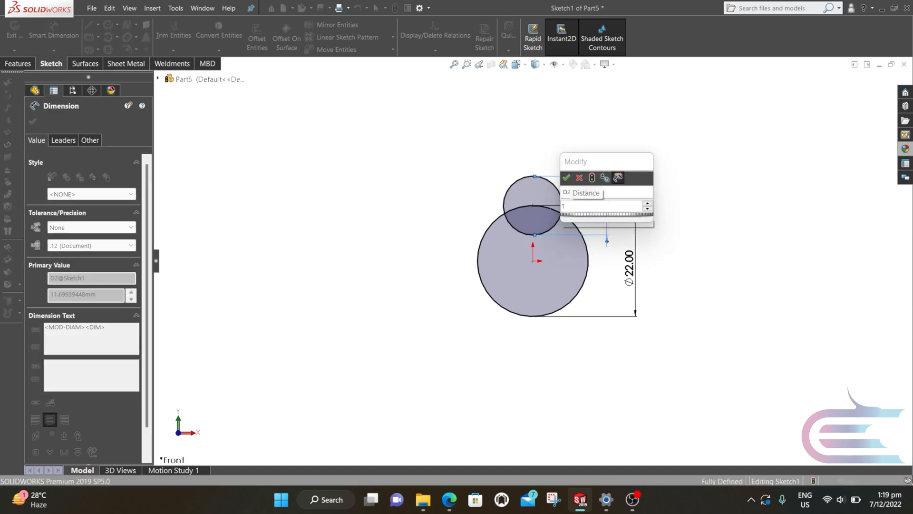
key("Return")
Draw a tangent line on each side connecting the small upper circle to the large circle.
scroll(592, 206, "down", 2)
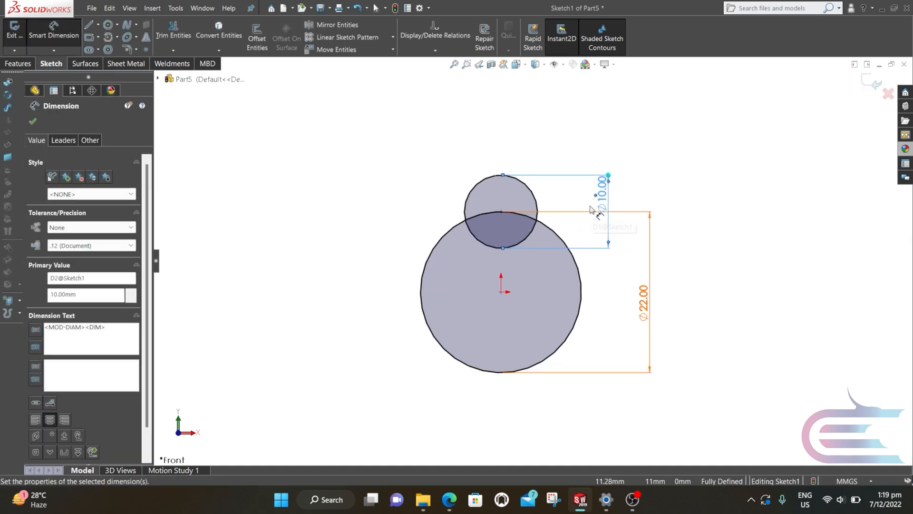
scroll(482, 289, "down", 1)
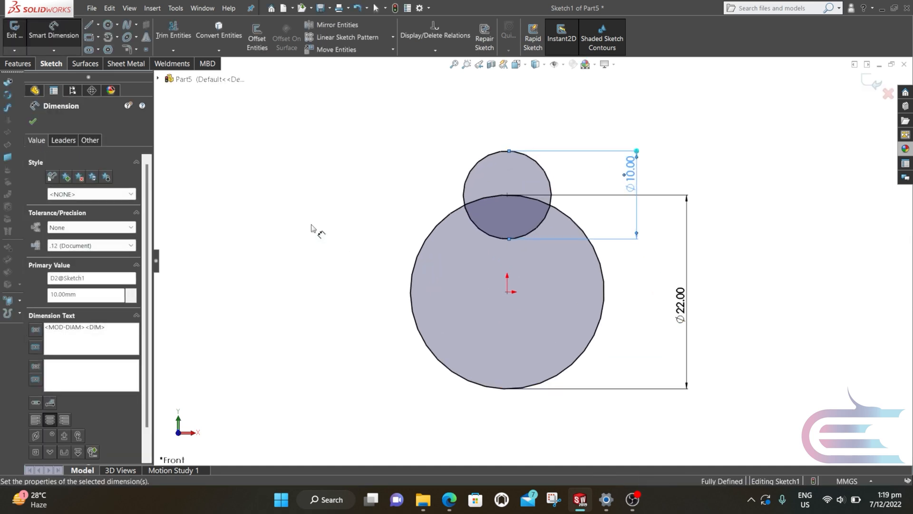
left_click(89, 26)
left_click(477, 160)
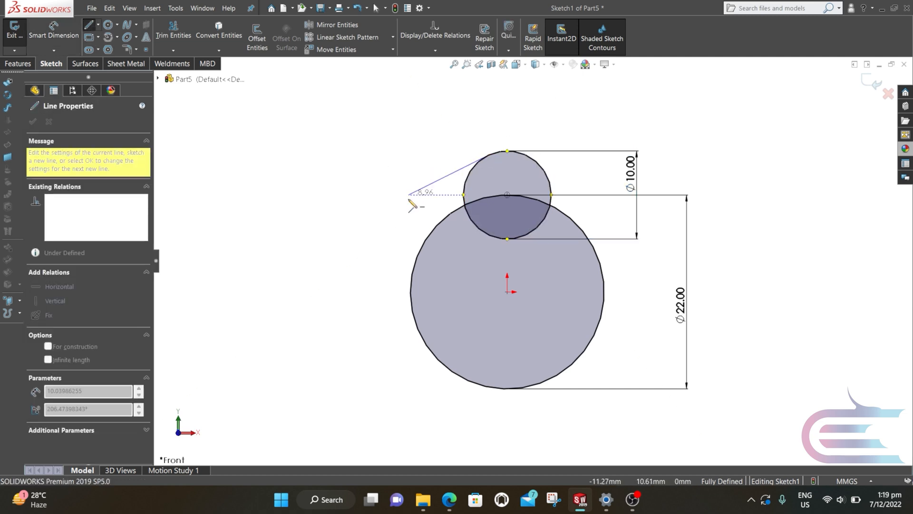
left_click(417, 260)
key("Escape")
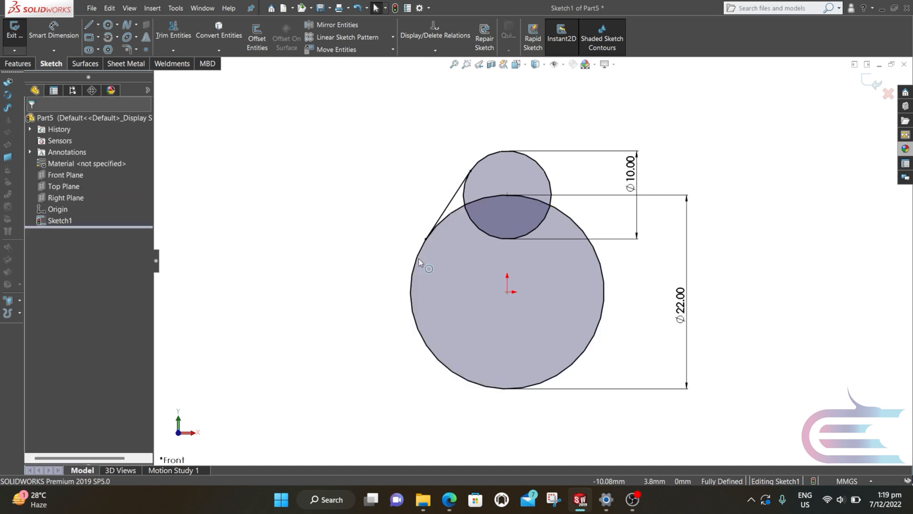
key("l")
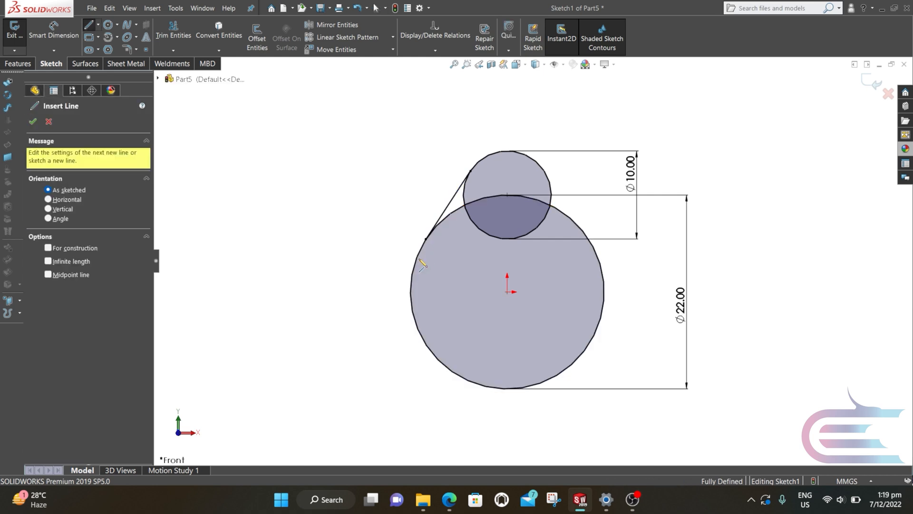
left_click(605, 274)
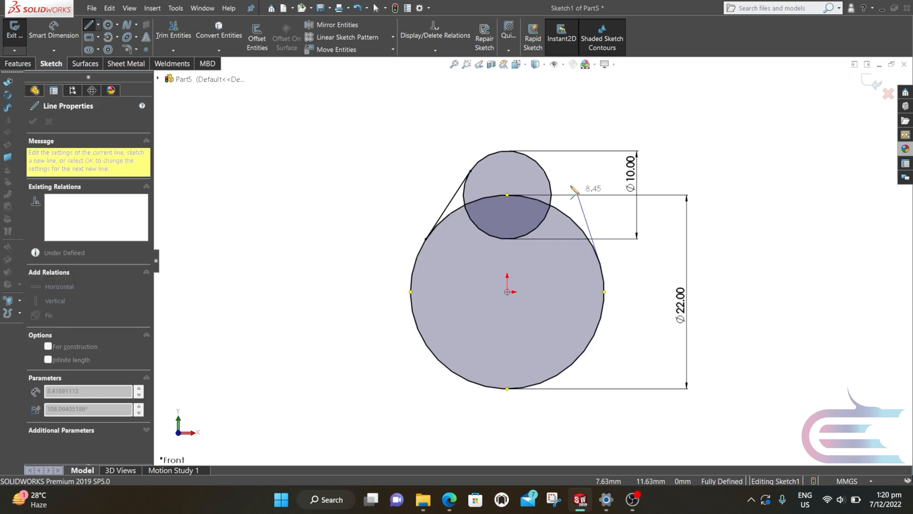
left_click(543, 171)
key("Escape")
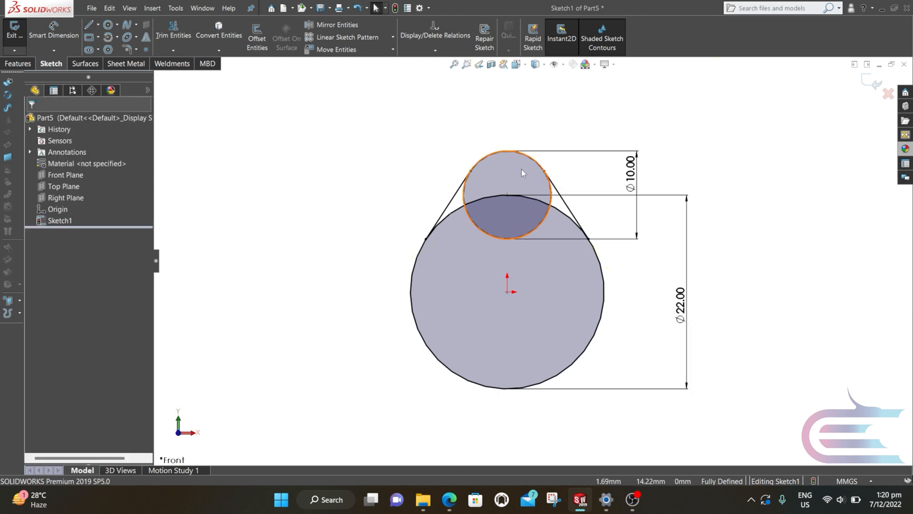
Trim the inner arcs of both circles to leave a single closed cam outline.
scroll(521, 170, "down", 2)
scroll(490, 275, "down", 1)
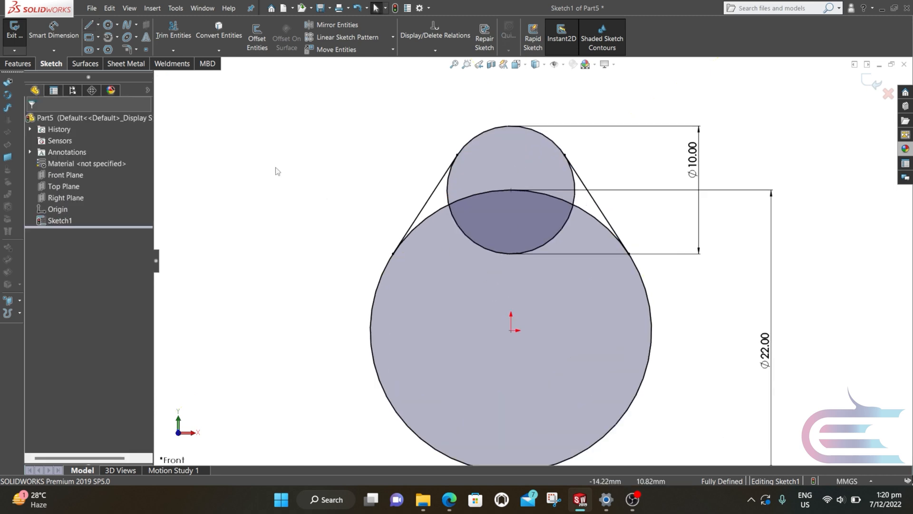
left_click(168, 32)
mouse_move(420, 288)
left_mouse_down()
mouse_move(443, 193)
mouse_move(482, 240)
mouse_move(549, 269)
left_mouse_up()
left_click_drag(582, 230, 575, 192)
left_click(31, 123)
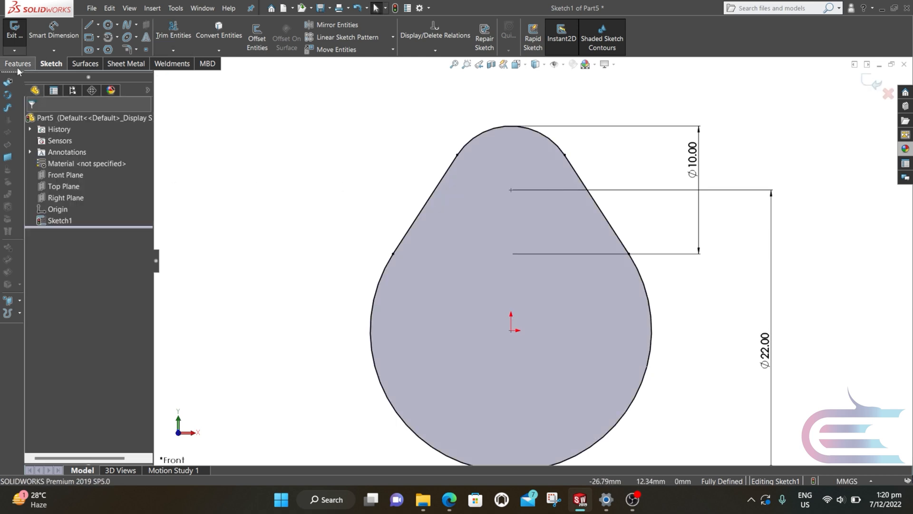
Extrude the cam profile as a boss with the Mid Plane end condition and a depth of 7 mm.
left_click(19, 63)
left_click(21, 43)
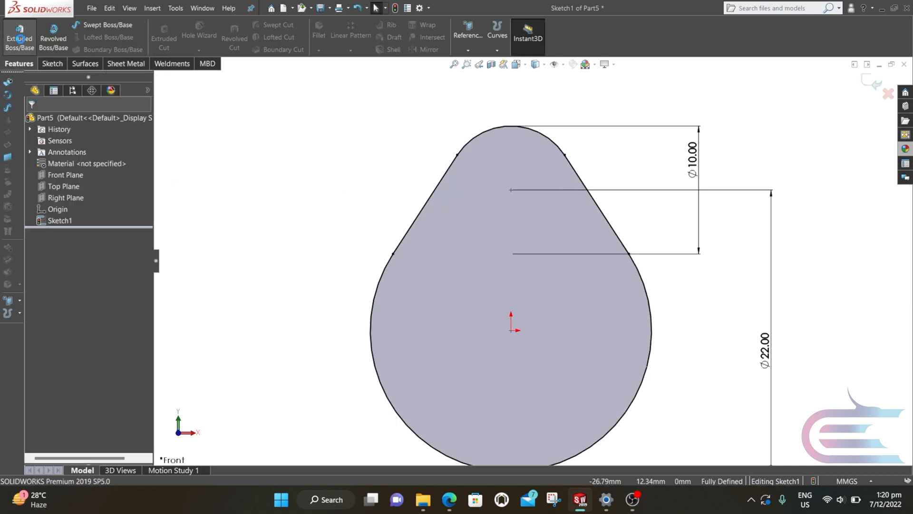
left_click(94, 186)
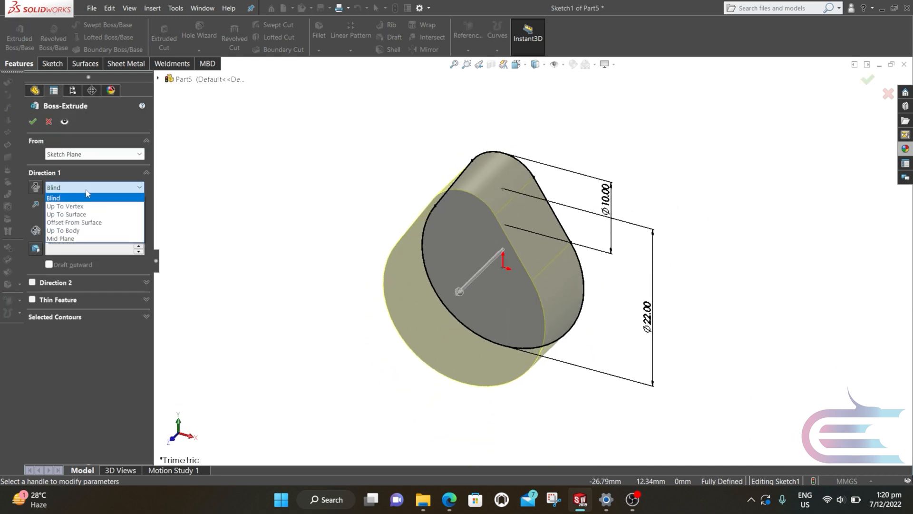
left_click(80, 239)
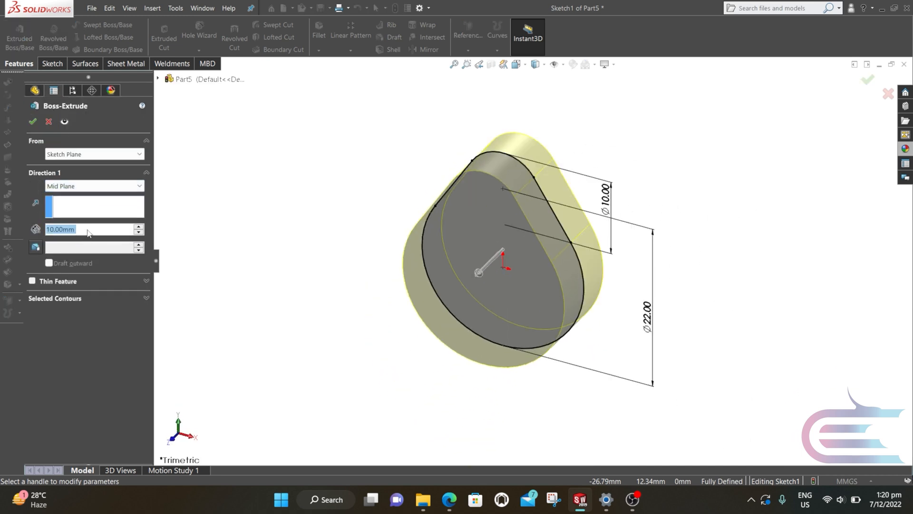
type("7")
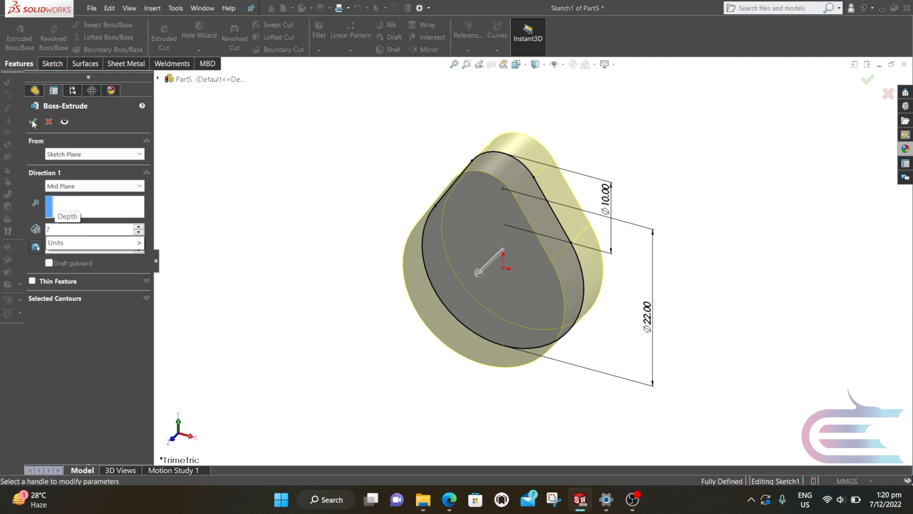
key("Return")
left_click(33, 123)
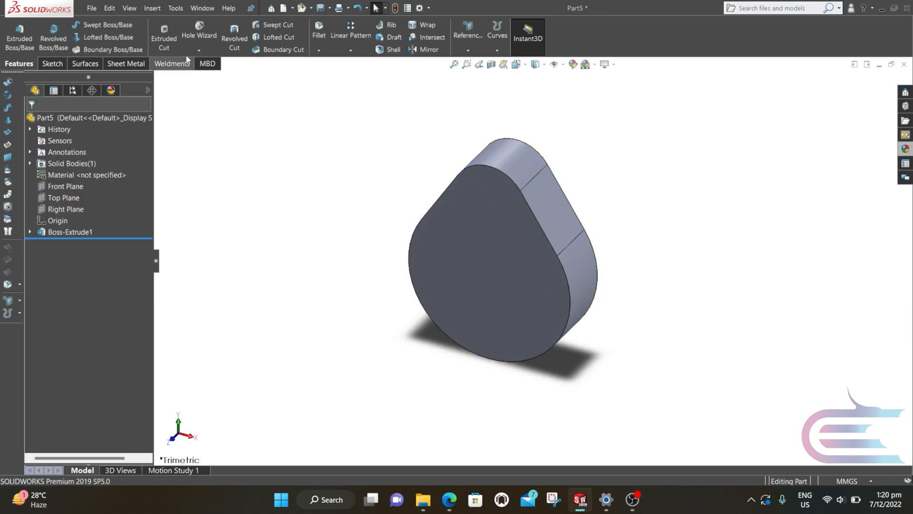
Copy the cam lobe body once, translated -34 mm along Z, with Move/Copy Body.
left_click(153, 8)
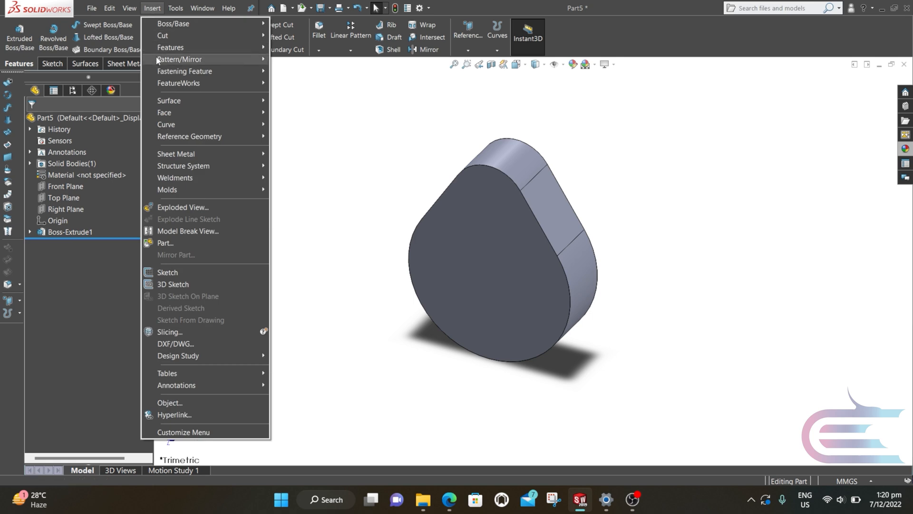
mouse_move(183, 49)
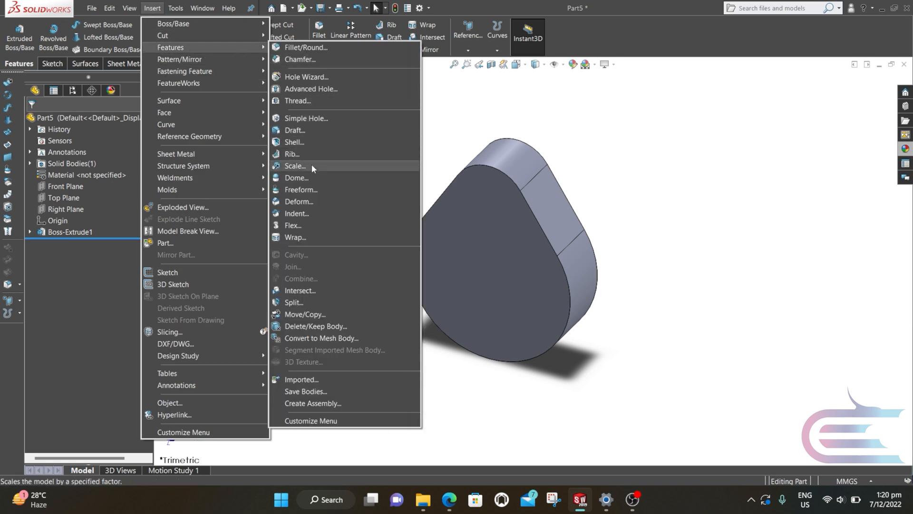
left_click(317, 315)
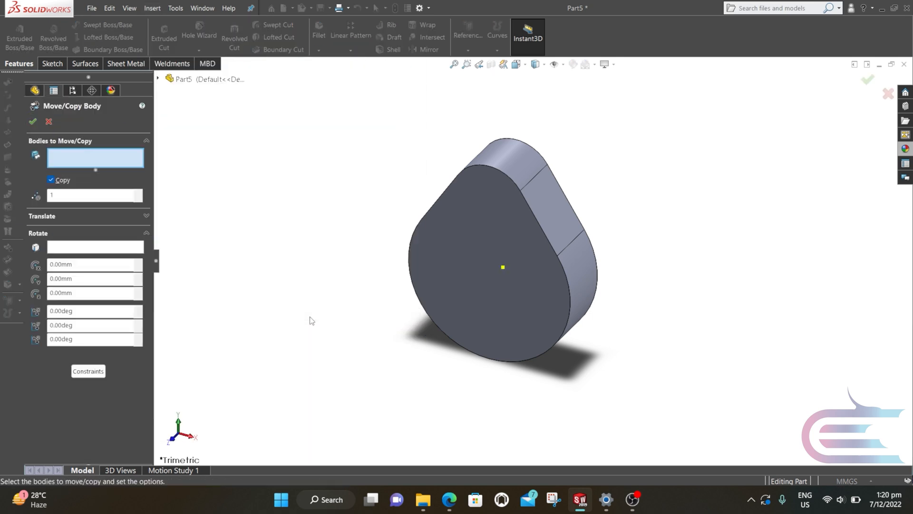
left_click(525, 285)
middle_click_drag(526, 284, 449, 272)
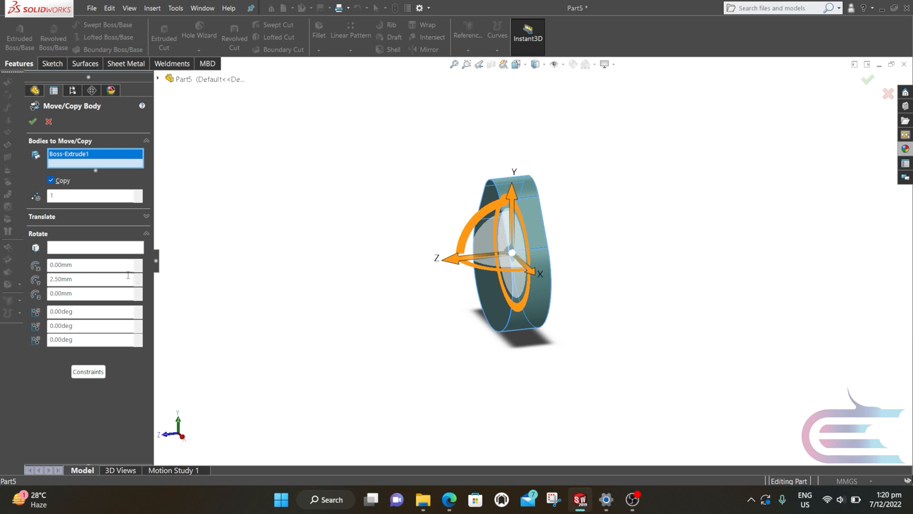
left_click(104, 216)
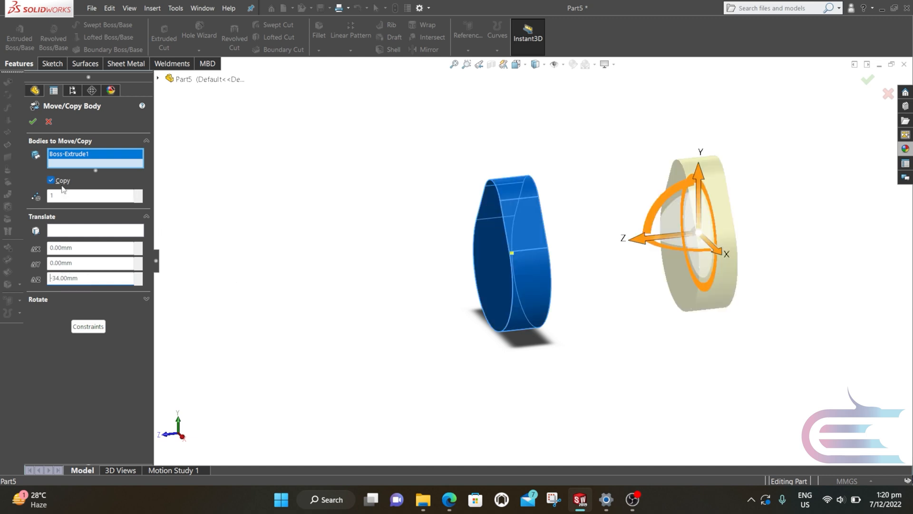
left_click(32, 122)
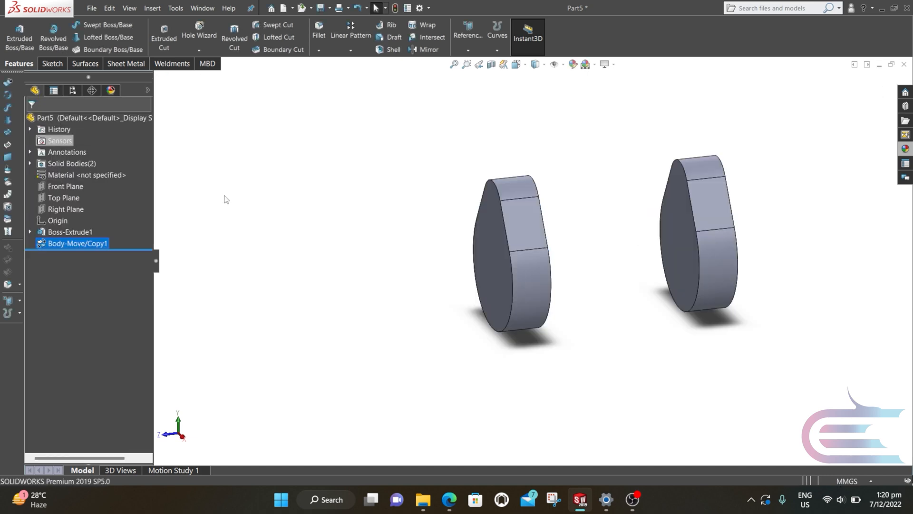
Sketch a horizontal centerline about 127 mm long on the Right Plane, starting at the origin and running past the copied lobe.
middle_click_drag(332, 216, 352, 223)
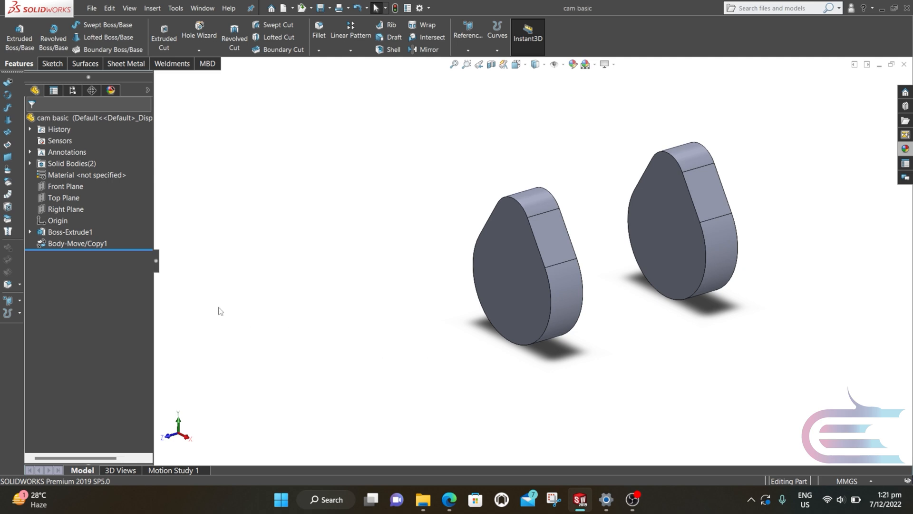
left_click(64, 207)
right_click(64, 207)
left_click(113, 197)
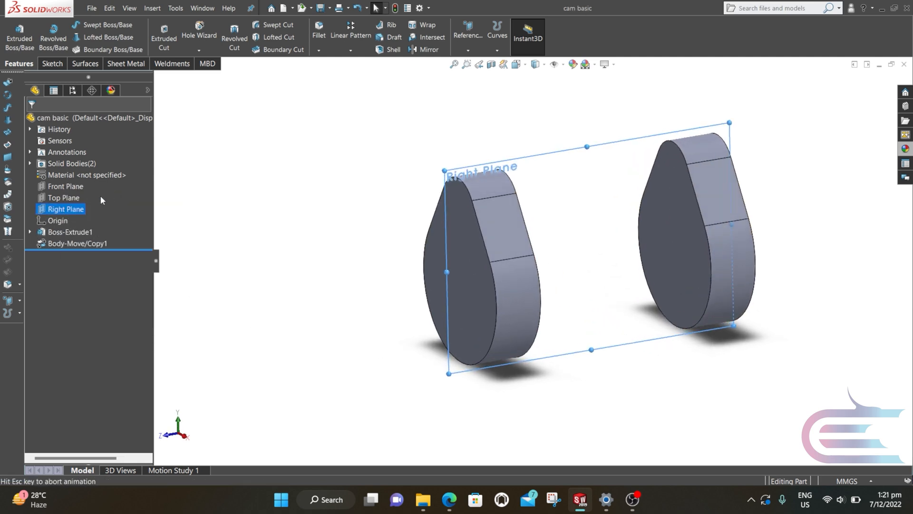
right_click(56, 209)
left_click(63, 192)
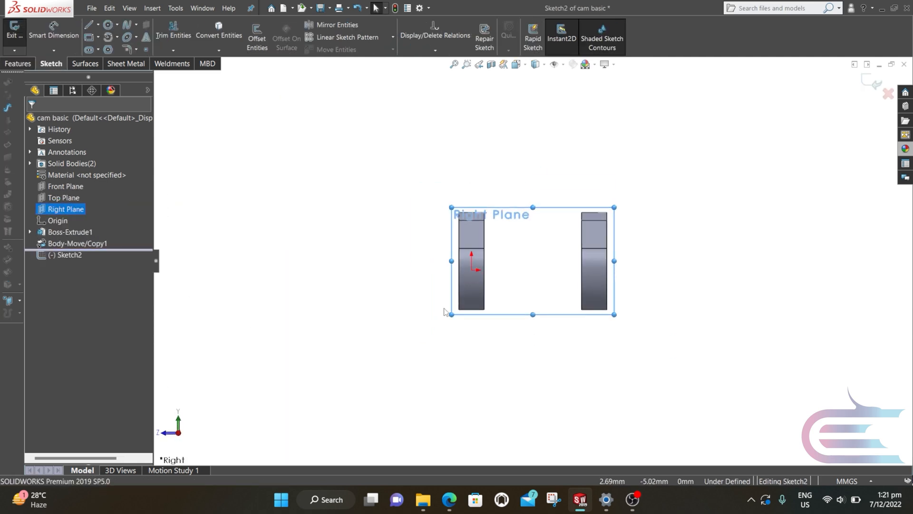
left_click(98, 25)
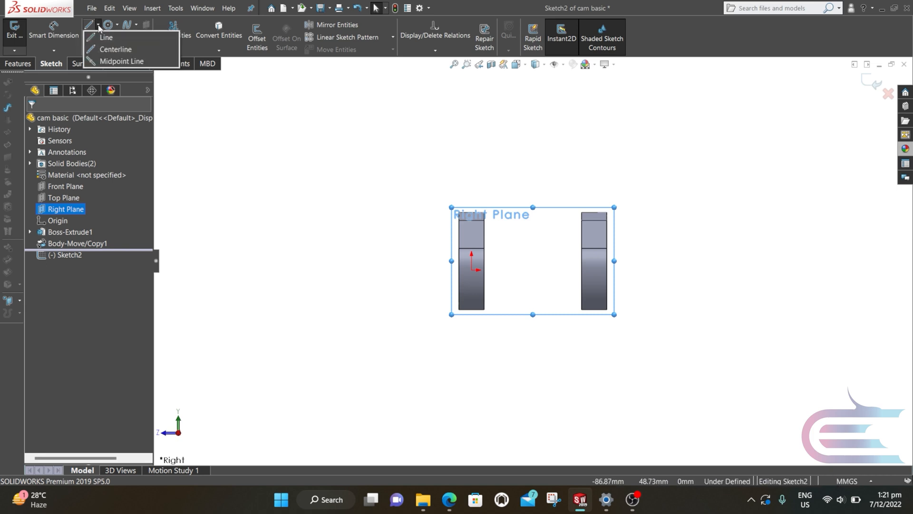
left_click(114, 49)
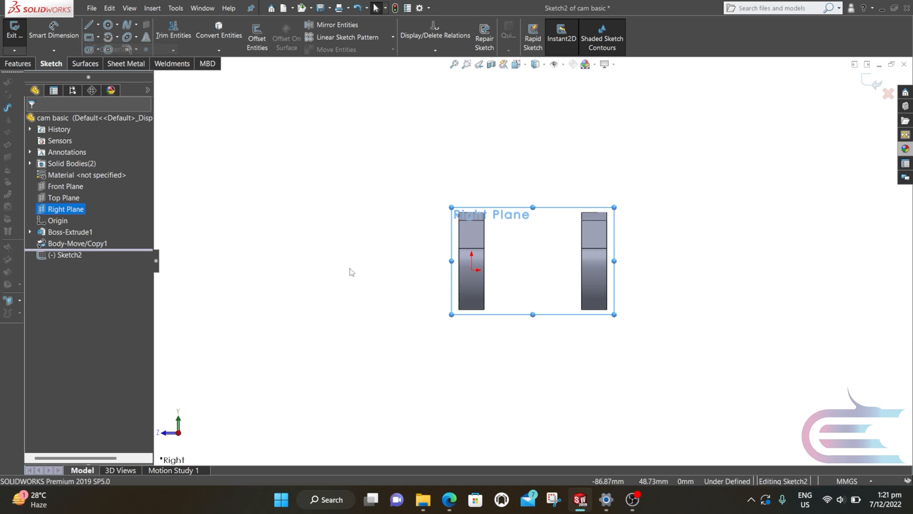
left_click(471, 270)
key("z")
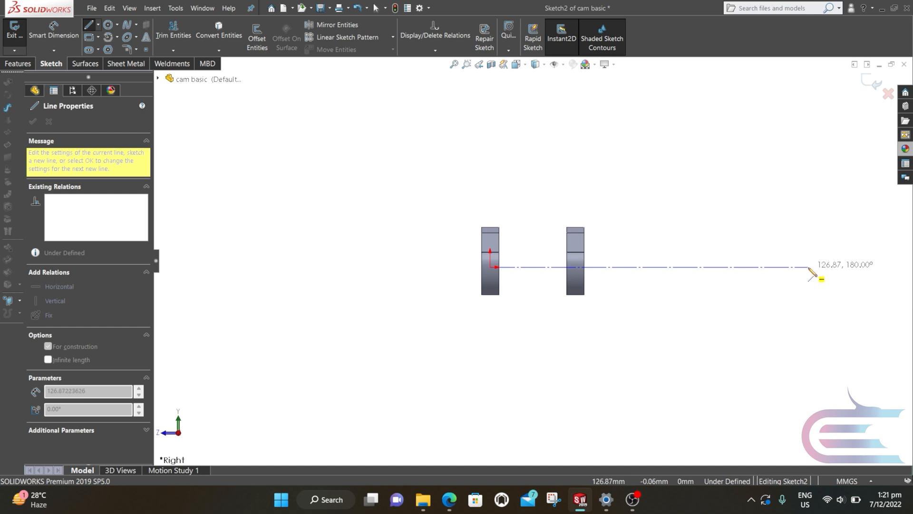
left_click(808, 268)
key("Escape")
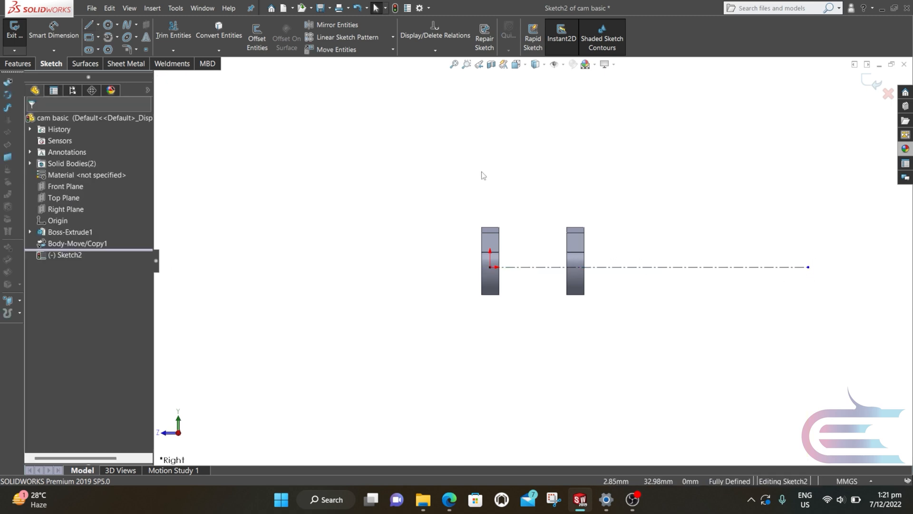
left_click(873, 84)
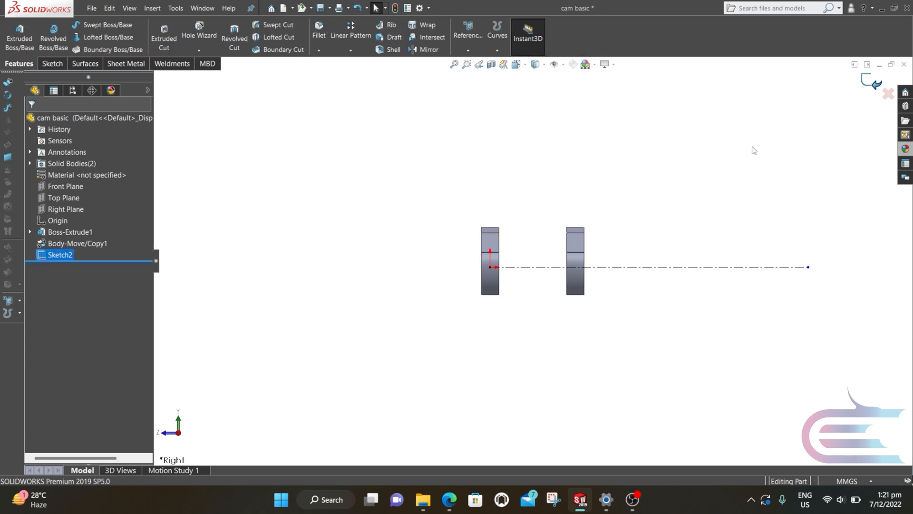
Copy both cam lobes as a pair with Move/Copy Body, translated -114 mm along Z.
left_click(152, 8)
mouse_move(179, 50)
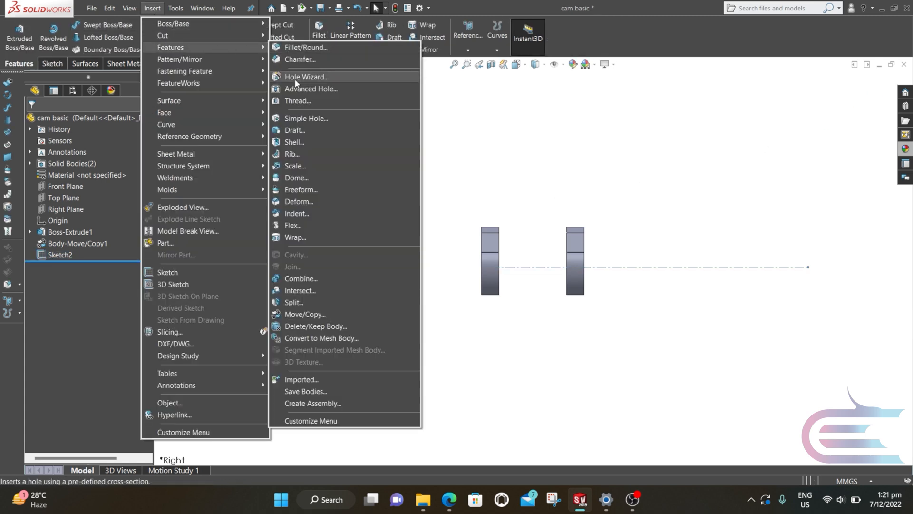
left_click(328, 314)
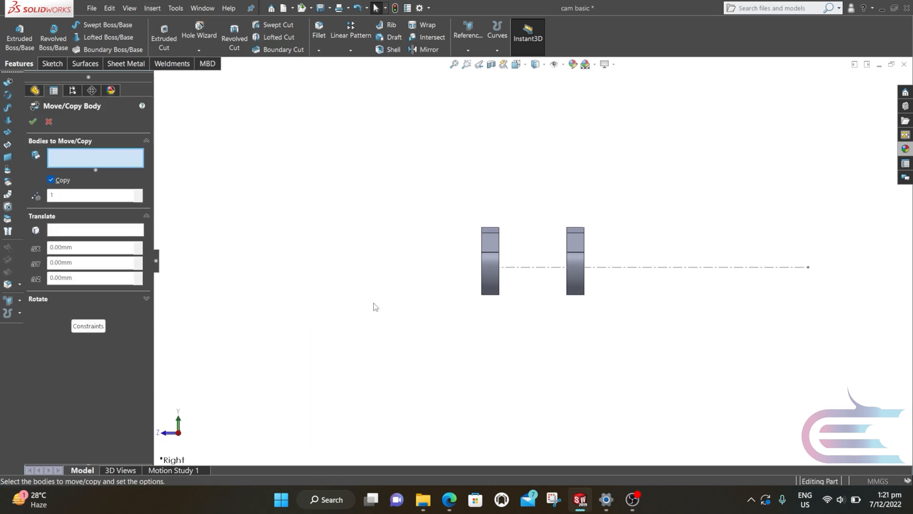
middle_click_drag(549, 267, 580, 309)
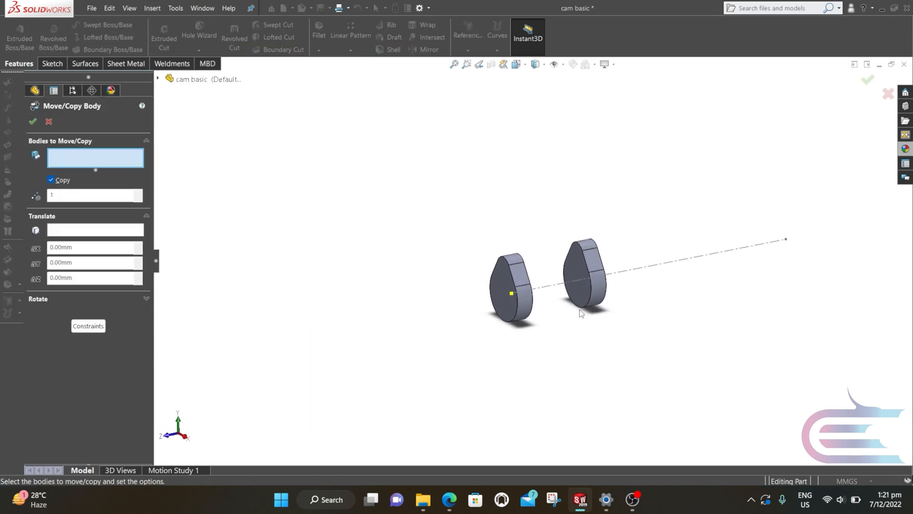
scroll(643, 289, "down", 1)
left_click(572, 250)
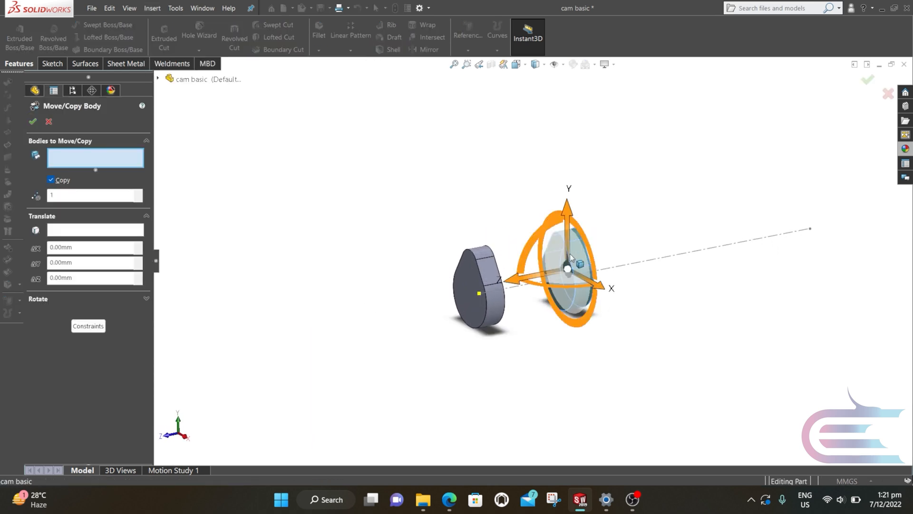
left_click(478, 280)
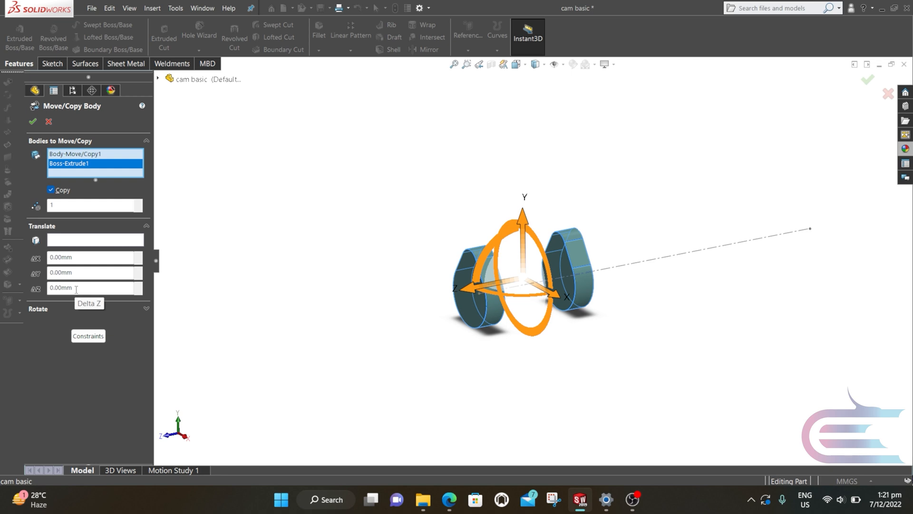
left_click_drag(76, 288, 56, 288)
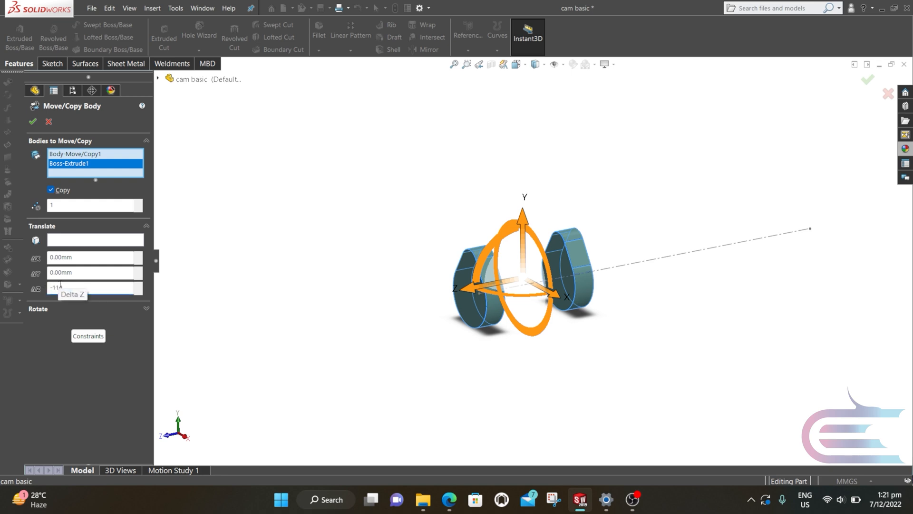
key("Return")
scroll(580, 269, "up", 3)
scroll(775, 240, "up", 1)
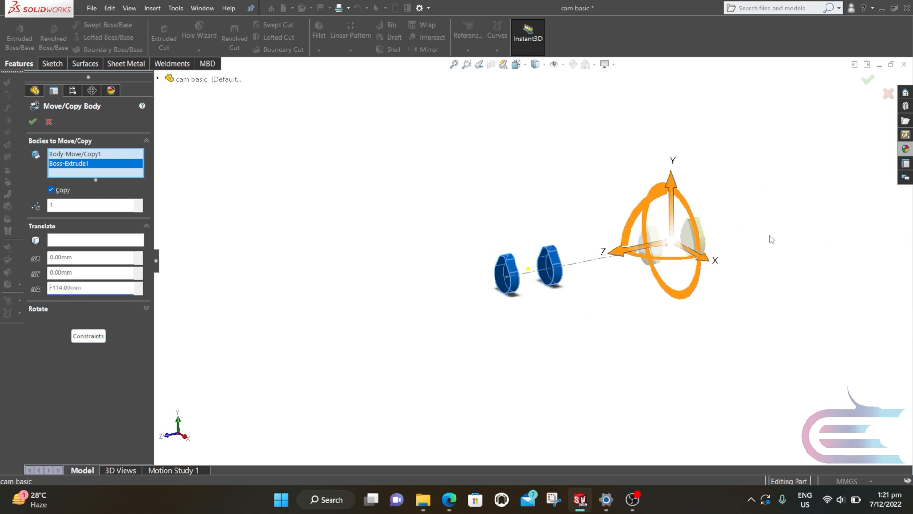
scroll(771, 239, "down", 1)
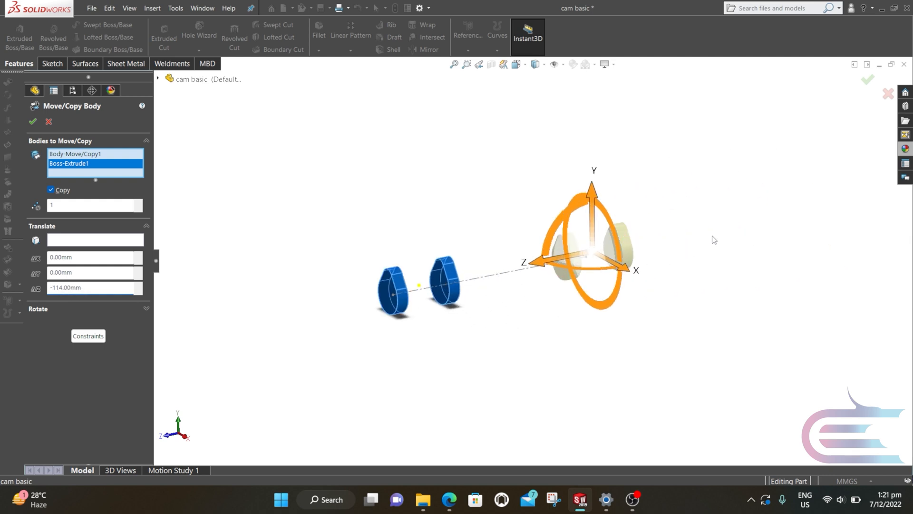
left_click(867, 84)
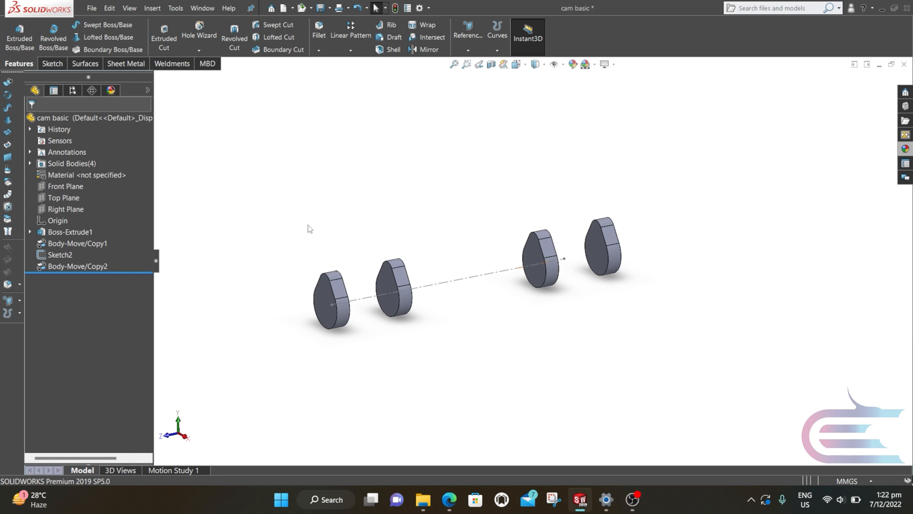
Copy the second pair of cam lobes once with a Z translation of -114 mm to create the third pair.
left_click(152, 9)
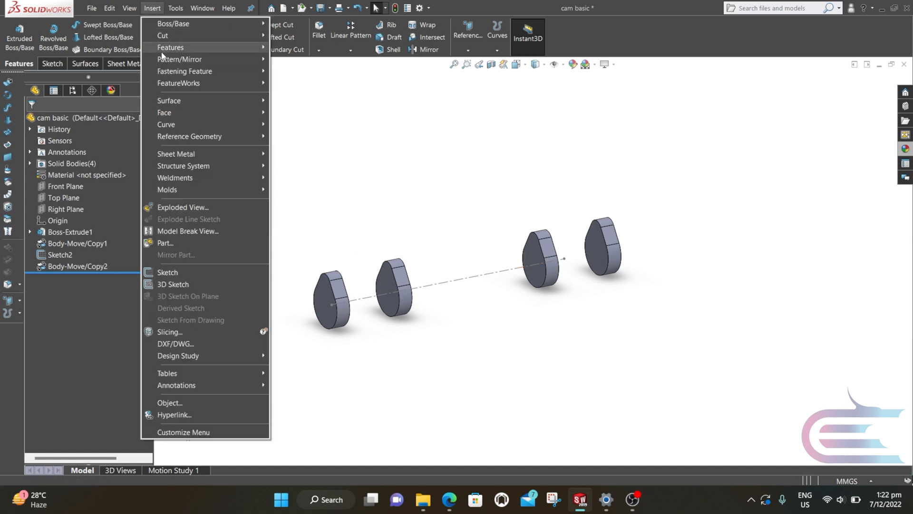
mouse_move(226, 47)
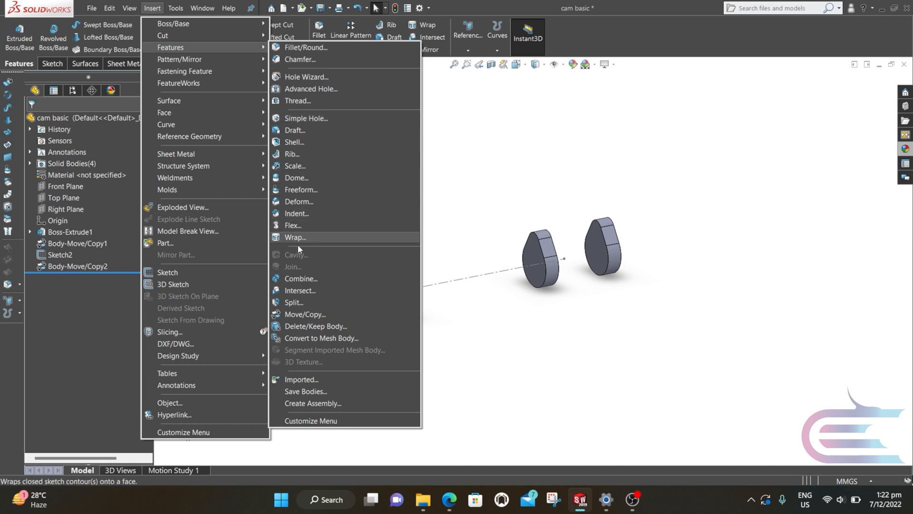
left_click(316, 314)
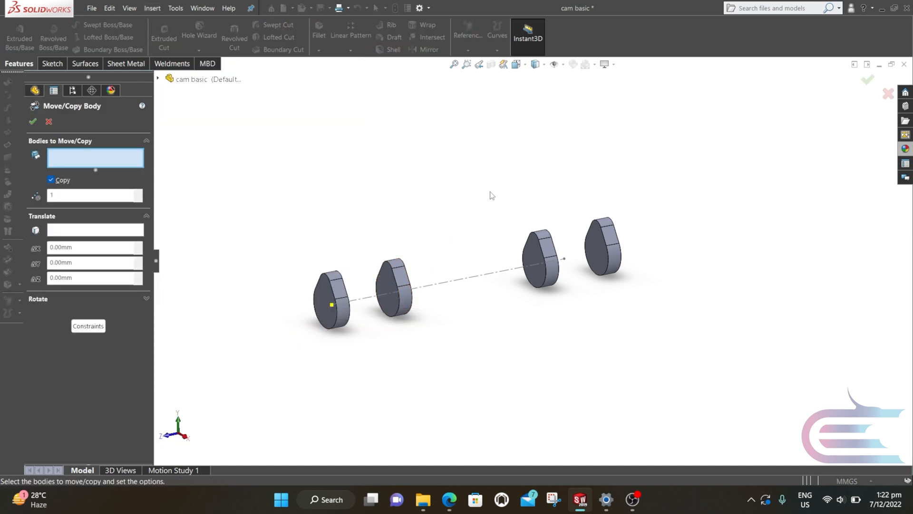
left_click_drag(491, 193, 644, 307)
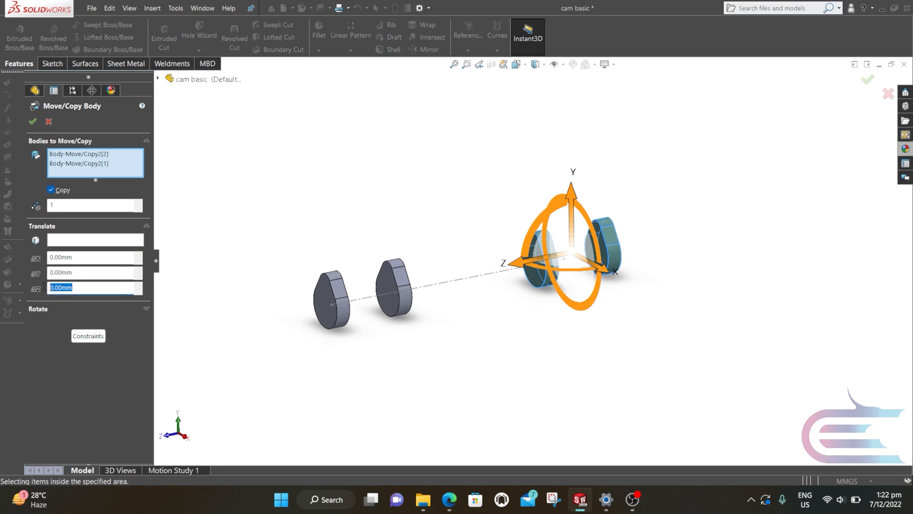
type("-1")
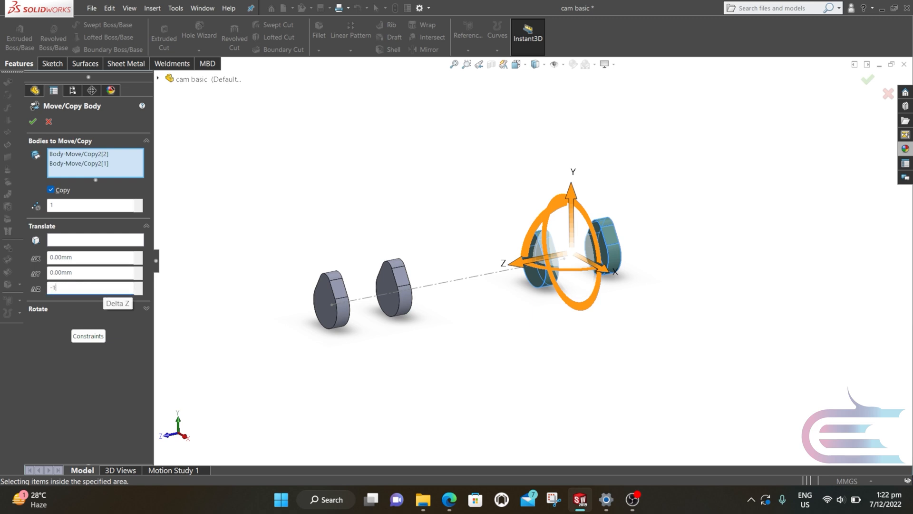
type("14")
key("Return")
left_click(31, 121)
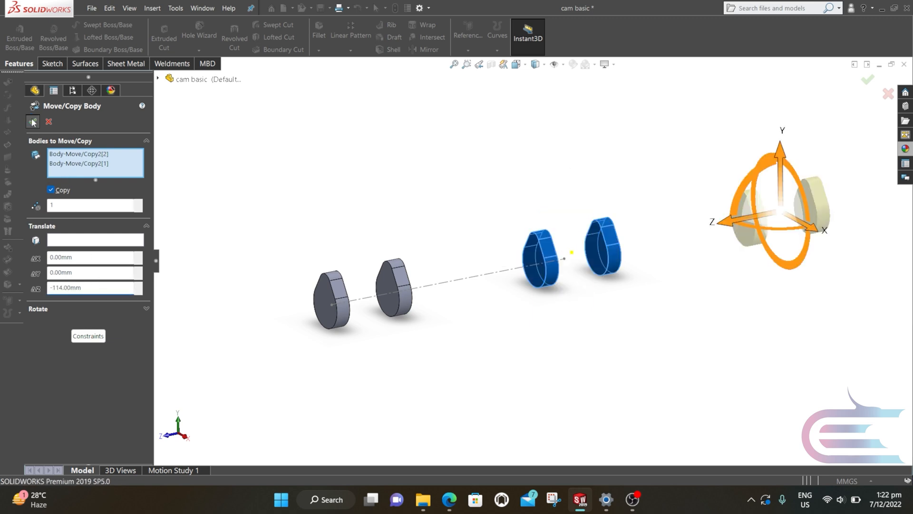
middle_click_drag(354, 230, 433, 215)
scroll(598, 253, "down", 1)
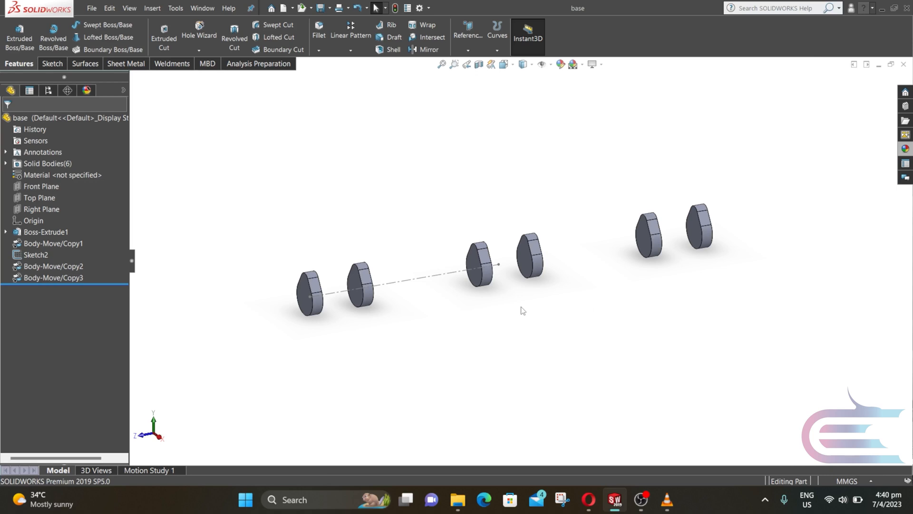
Copy the third pair of cam lobes once with Move/Copy Body, translated -114 mm along Z, to create the fourth pair.
left_click(157, 9)
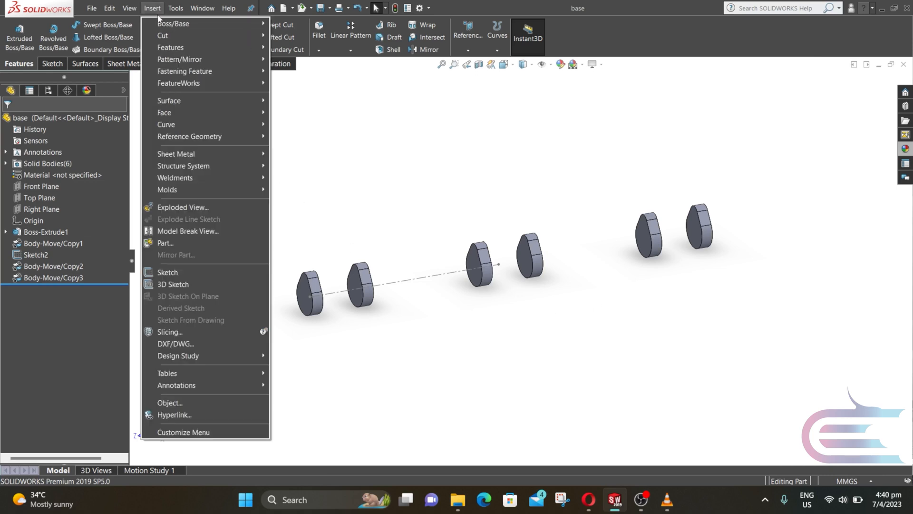
mouse_move(207, 49)
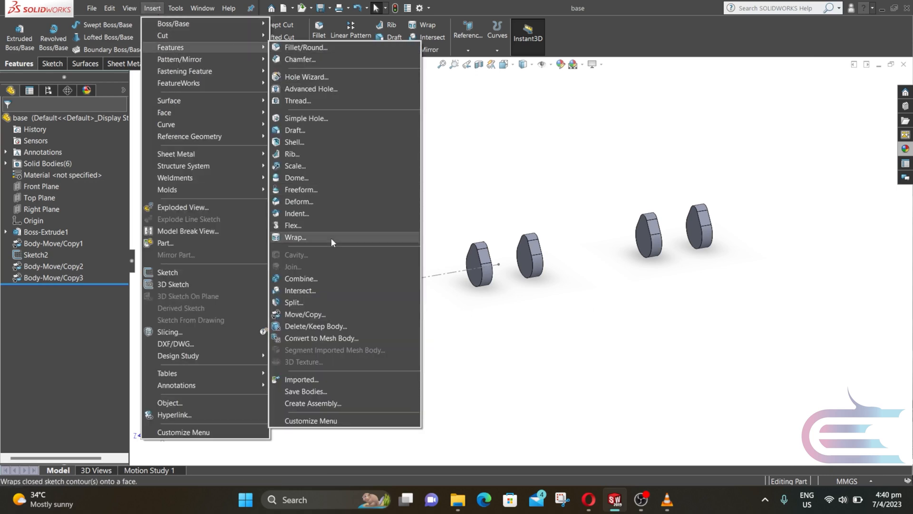
left_click(332, 312)
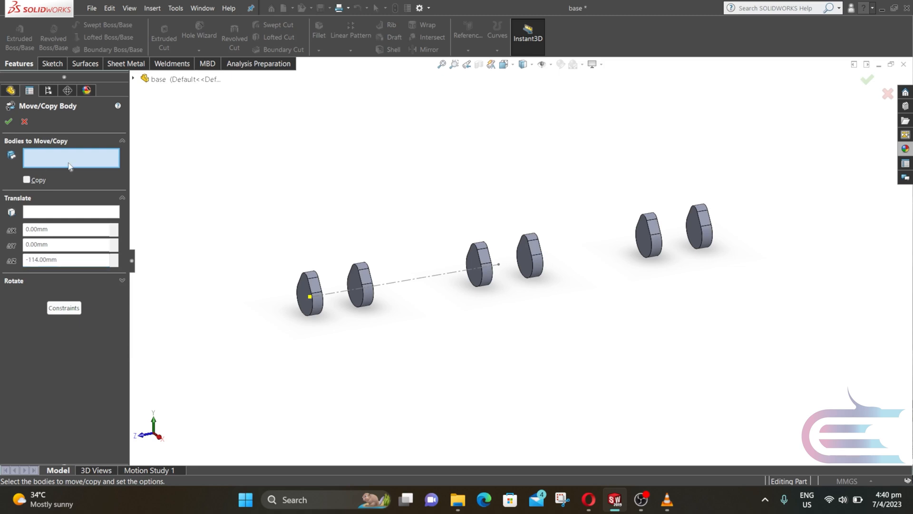
left_click(648, 230)
left_click(705, 226)
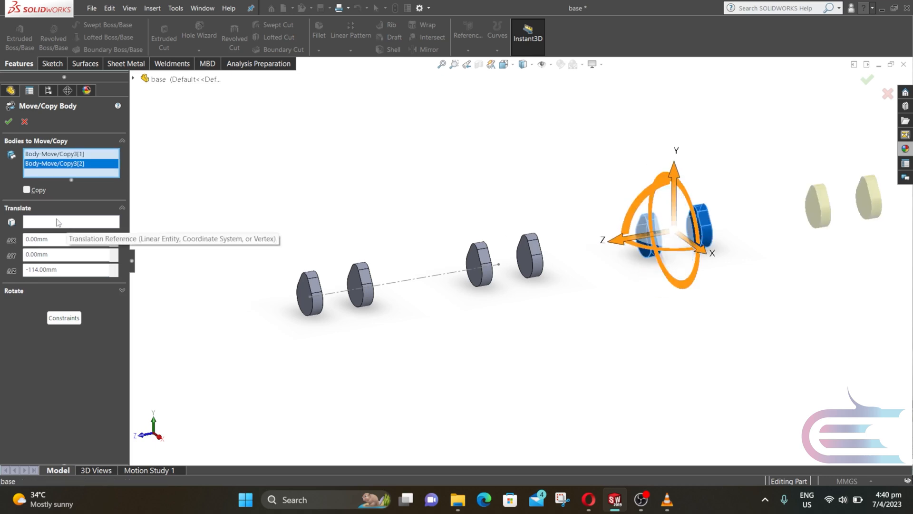
left_click(27, 189)
scroll(474, 211, "up", 3)
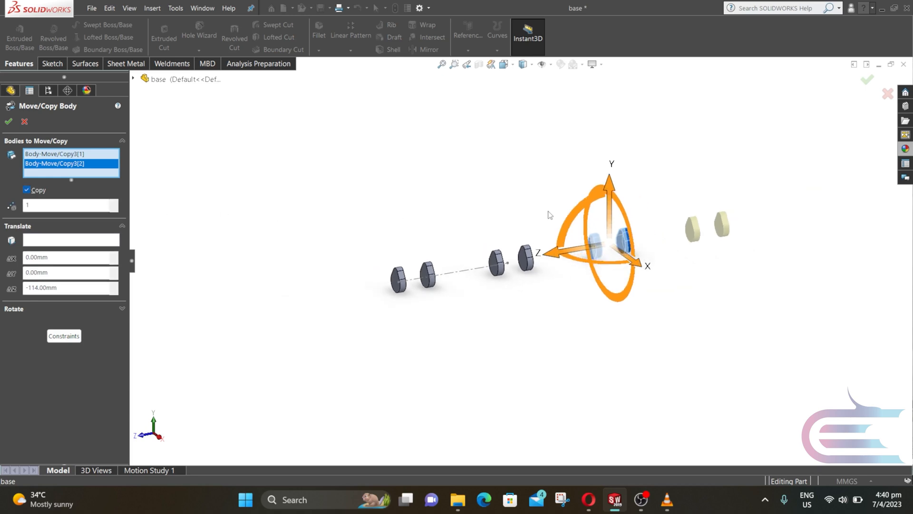
scroll(705, 197, "down", 1)
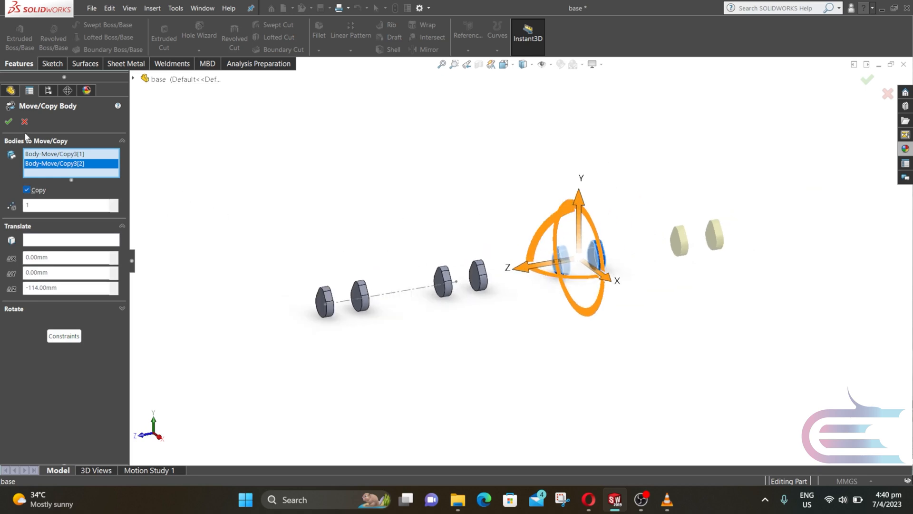
left_click(9, 122)
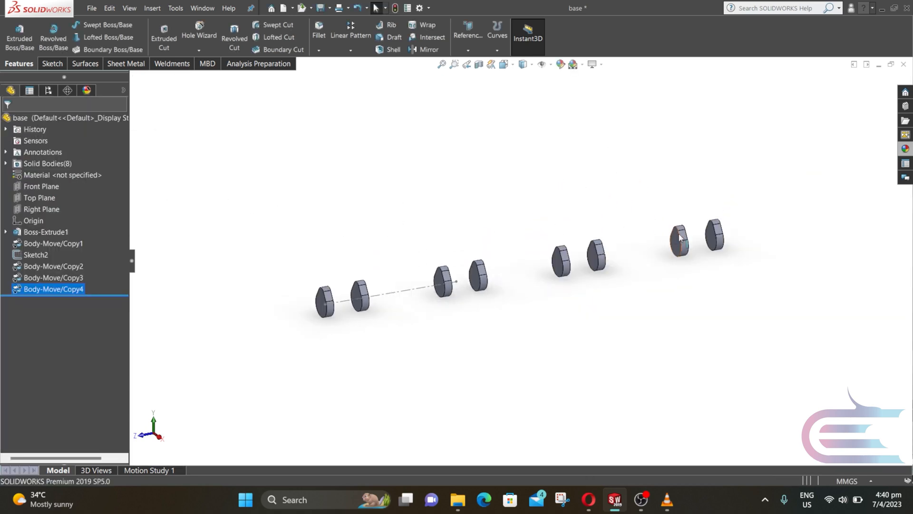
Copy the fourth pair of cam lobes once with Move/Copy Body, using a Z translation of -114 mm, to add the fifth pair.
scroll(680, 238, "down", 2)
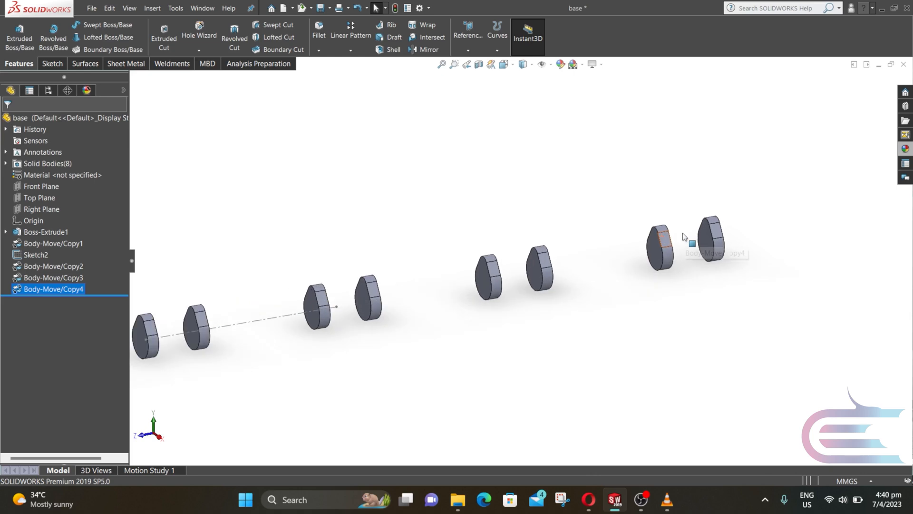
left_click(152, 8)
mouse_move(206, 46)
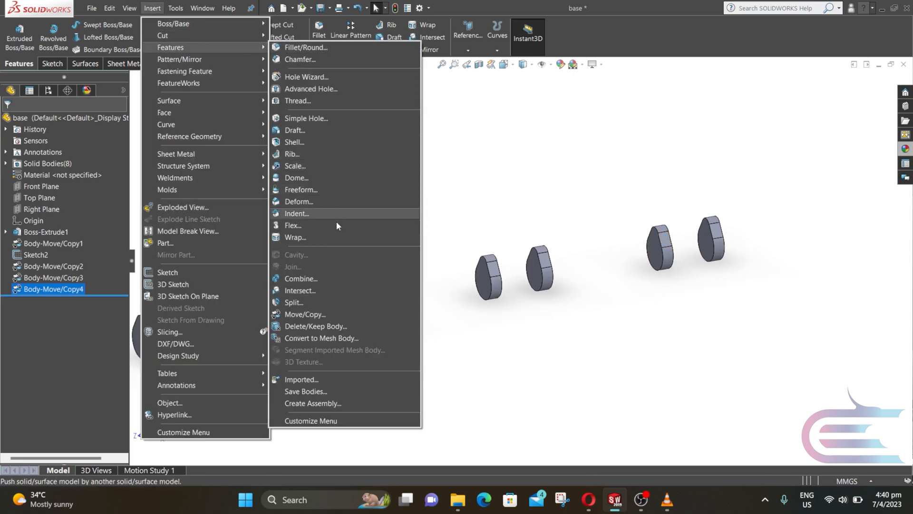
left_click(341, 314)
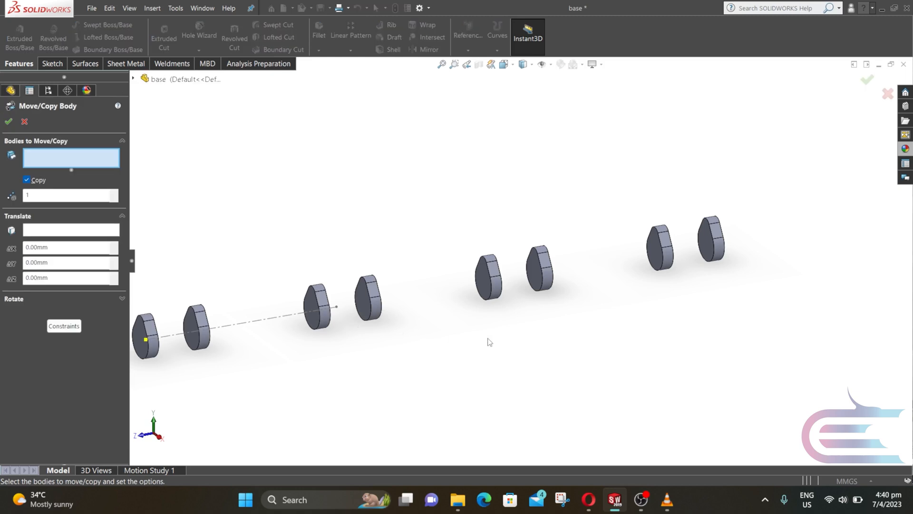
left_click(671, 260)
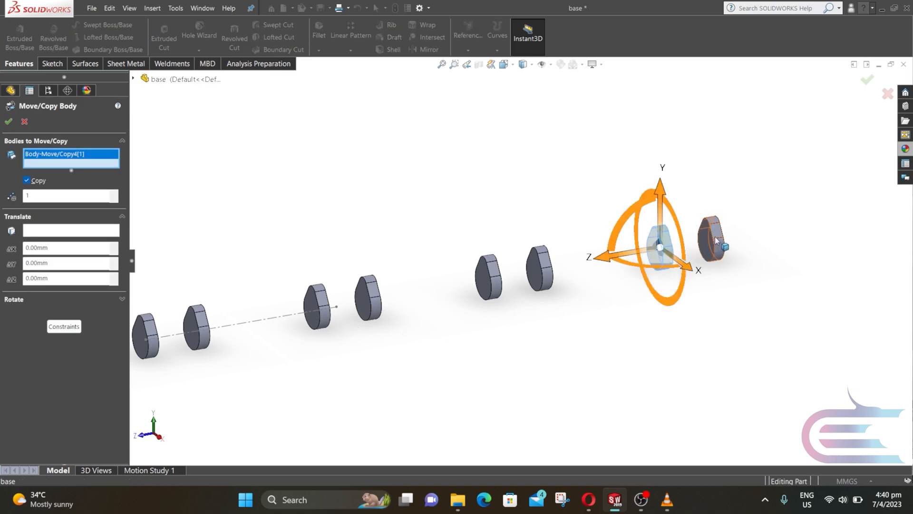
left_click(717, 240)
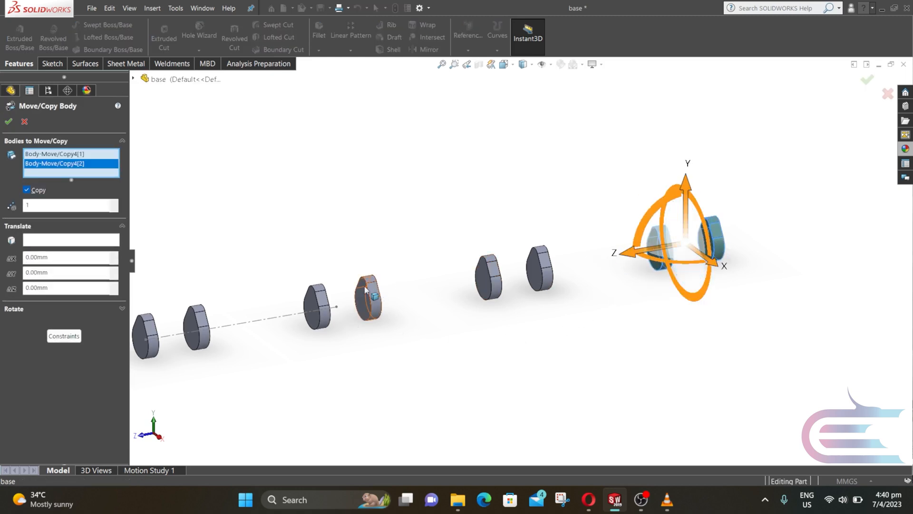
left_click(28, 291)
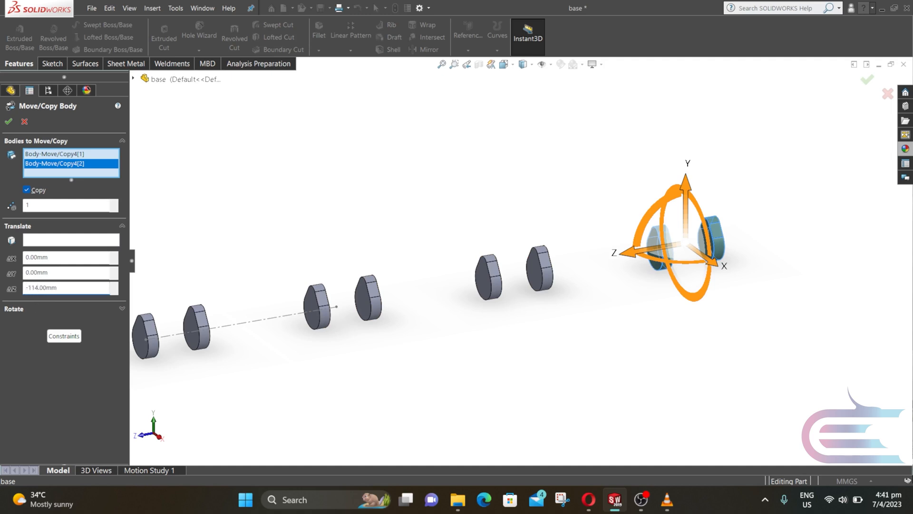
key("Return")
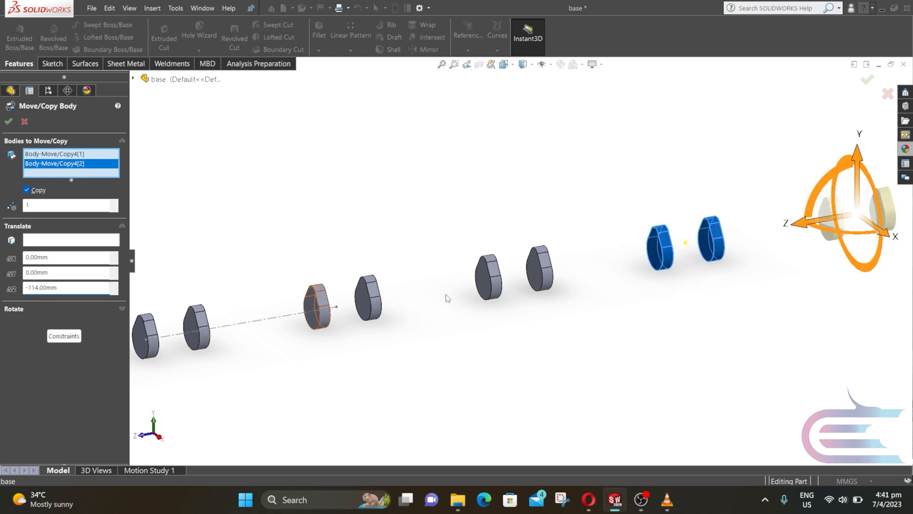
scroll(546, 268, "up", 3)
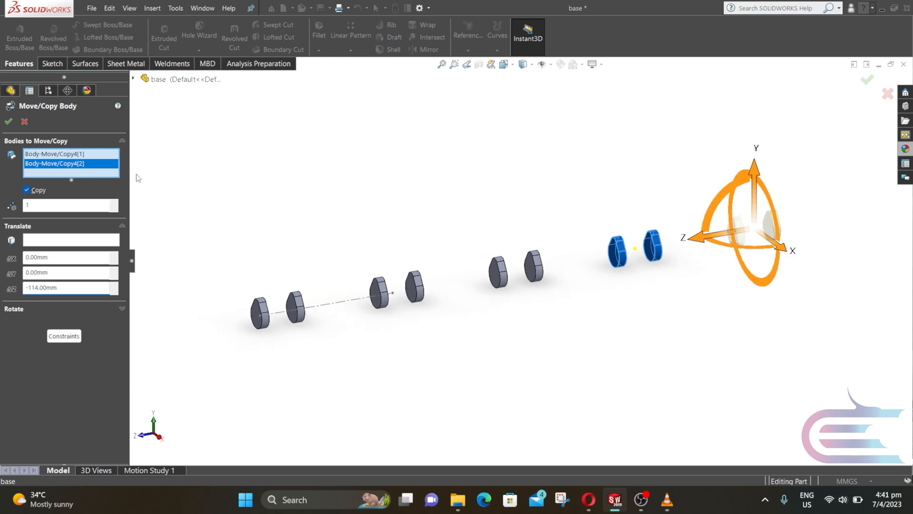
left_click(9, 121)
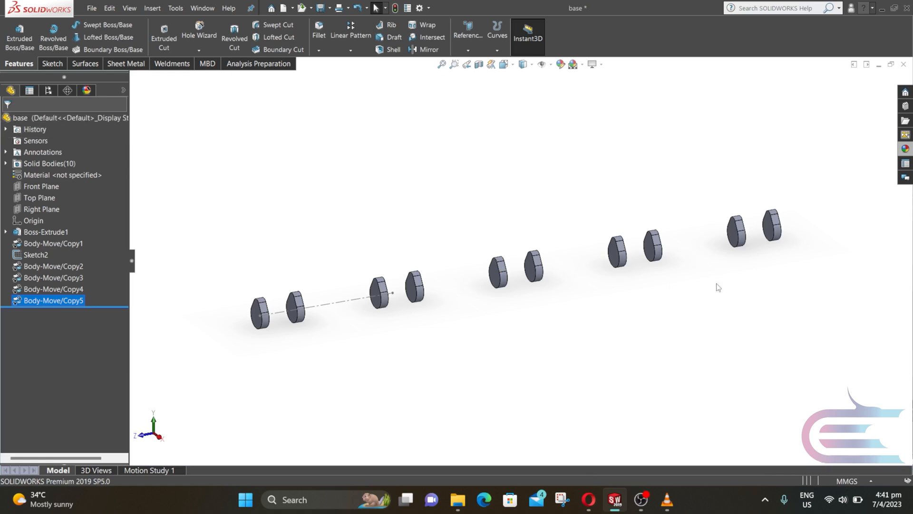
Copy the fifth pair of cam lobes once with Move/Copy Body, translated -114 mm along Z, to form the sixth pair.
scroll(782, 215, "up", 1)
scroll(781, 216, "down", 1)
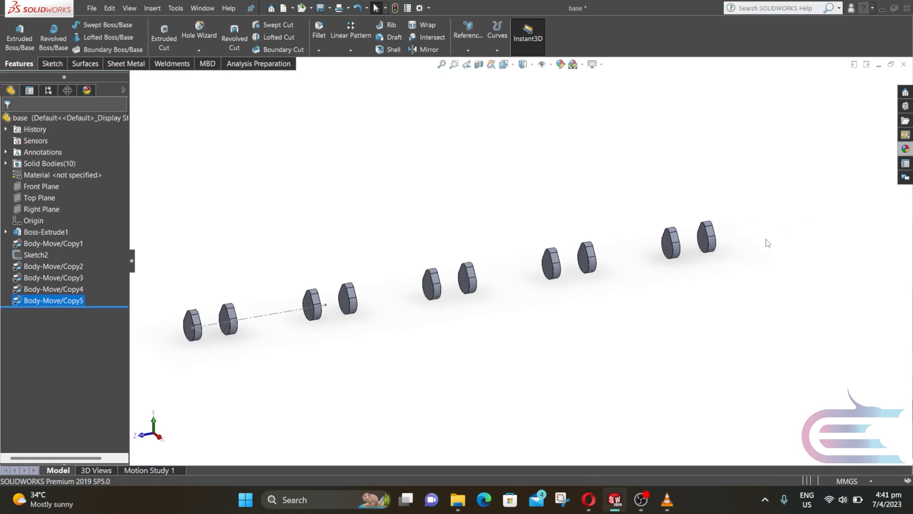
left_click(152, 8)
mouse_move(206, 48)
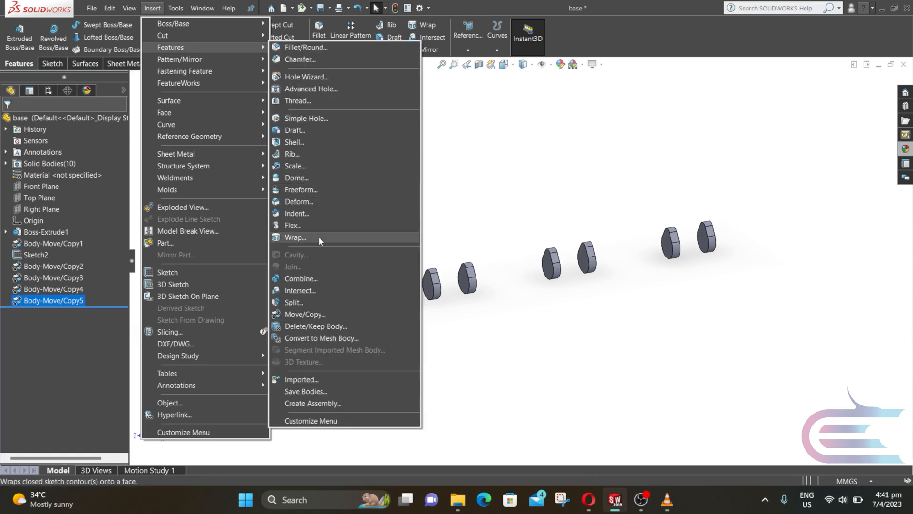
left_click(333, 314)
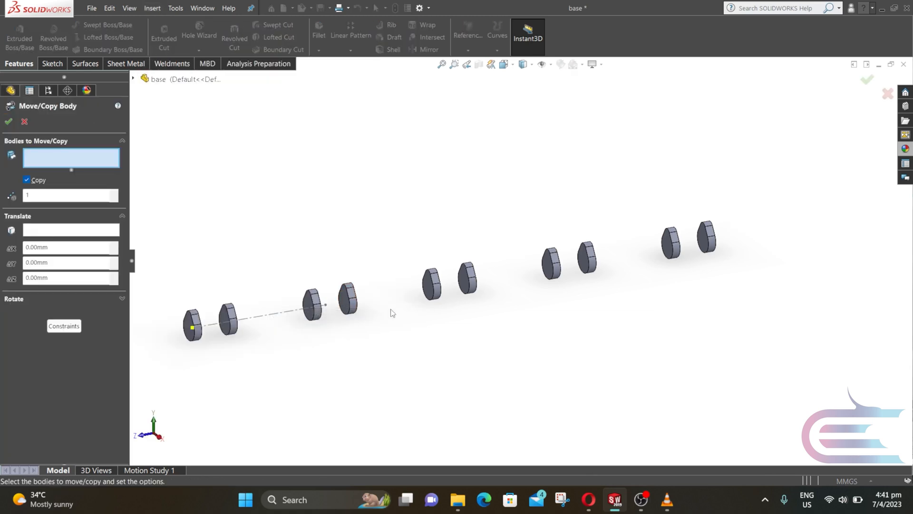
left_click(678, 253)
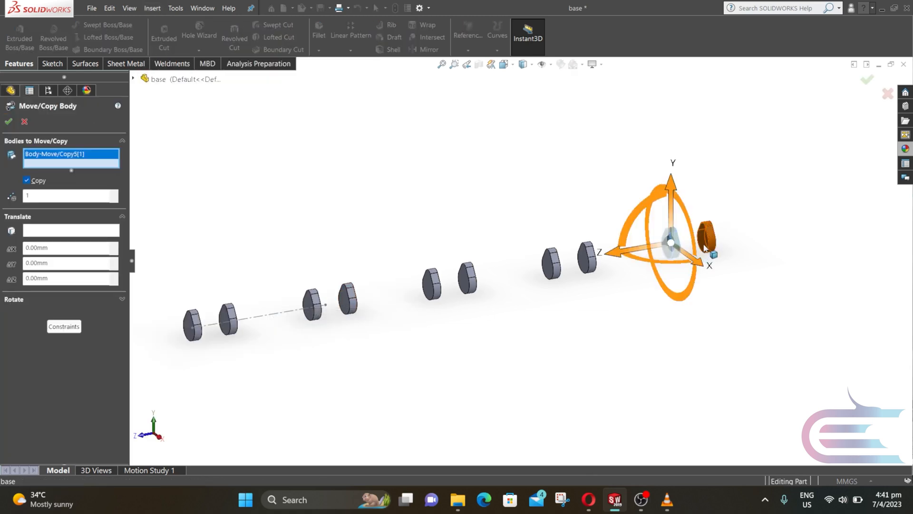
left_click(706, 245)
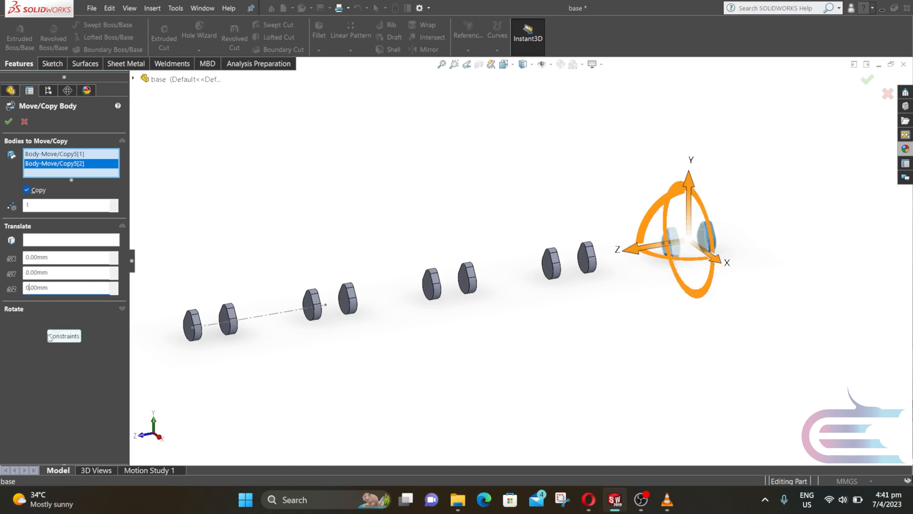
key("BackSpace")
type("-11")
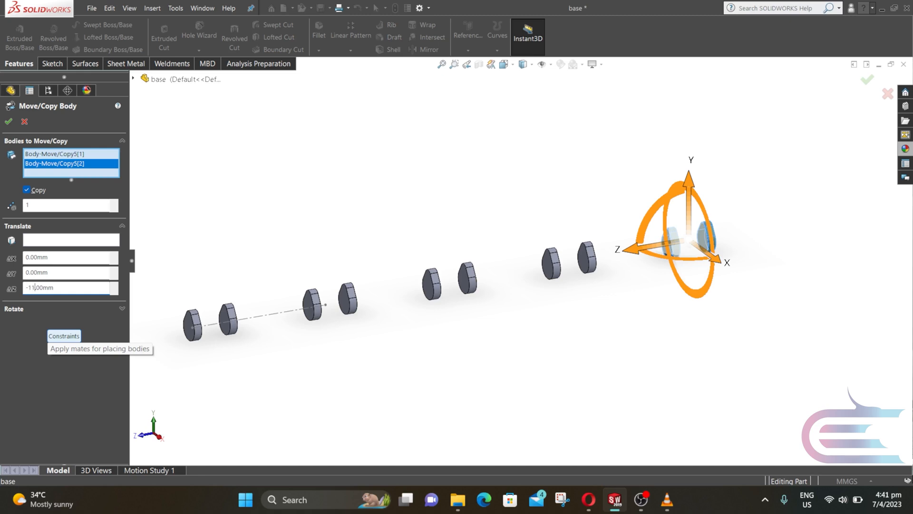
type("4")
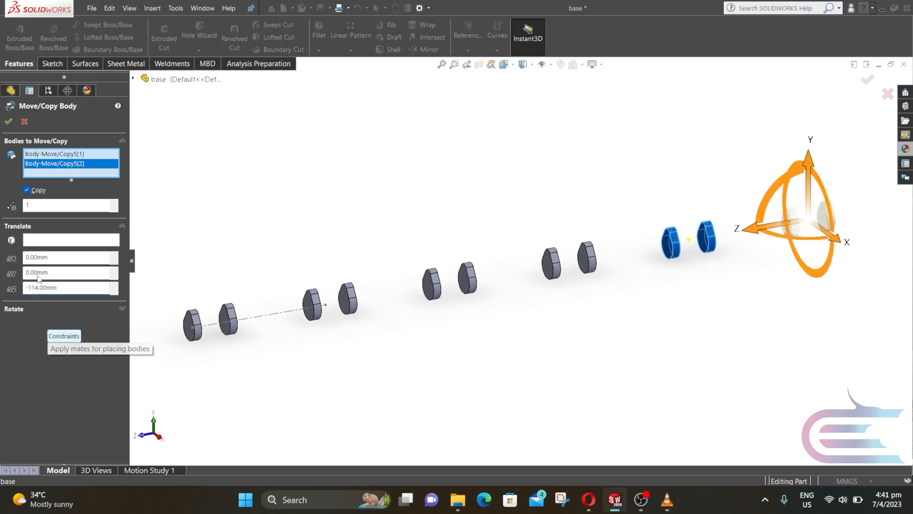
key("Return")
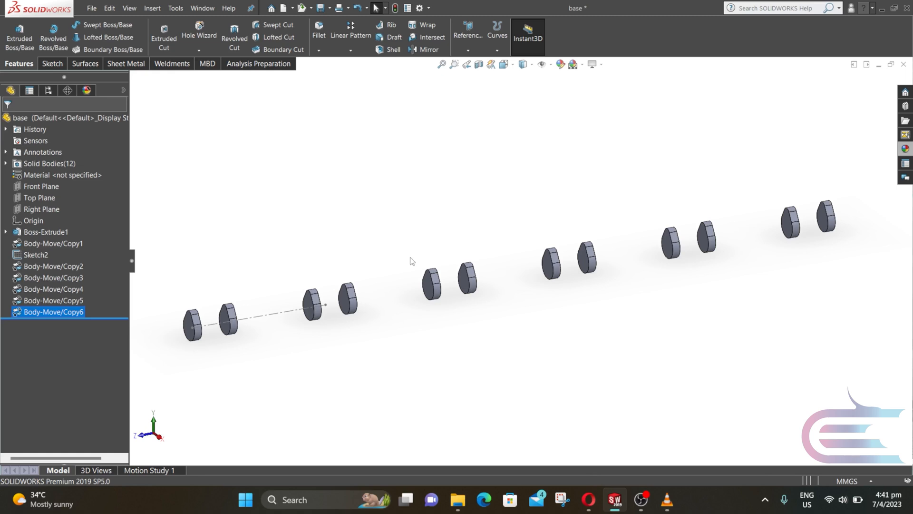
Rotate the fourth pair of cam lobes about the sketched centerline with Move/Copy Body, with the copy option off.
left_click(152, 8)
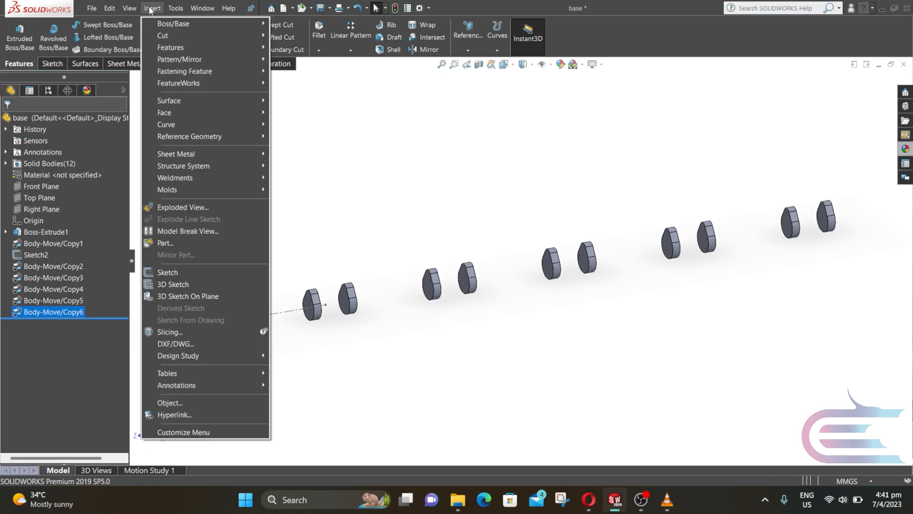
mouse_move(177, 49)
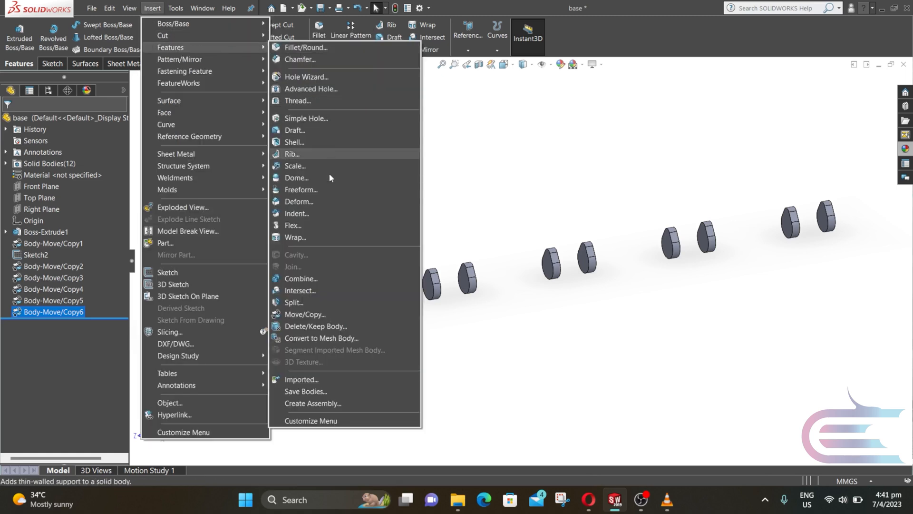
left_click(303, 314)
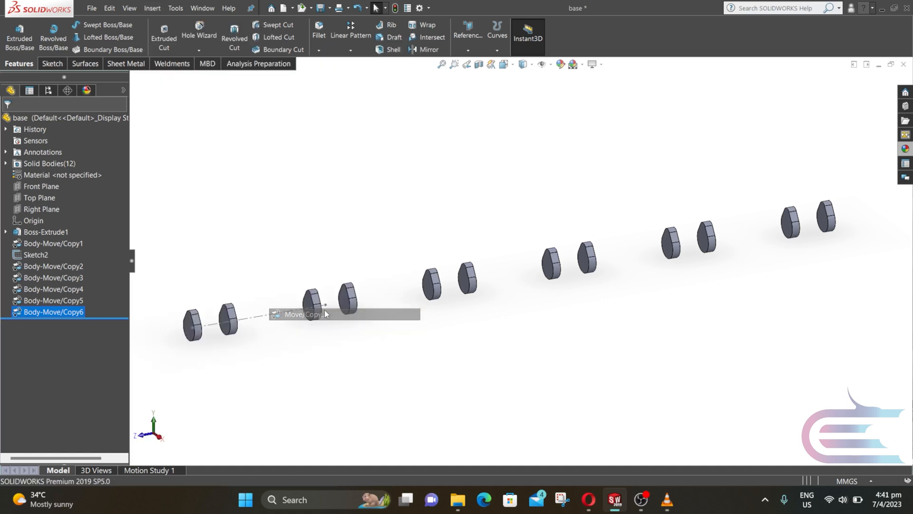
left_click(557, 269)
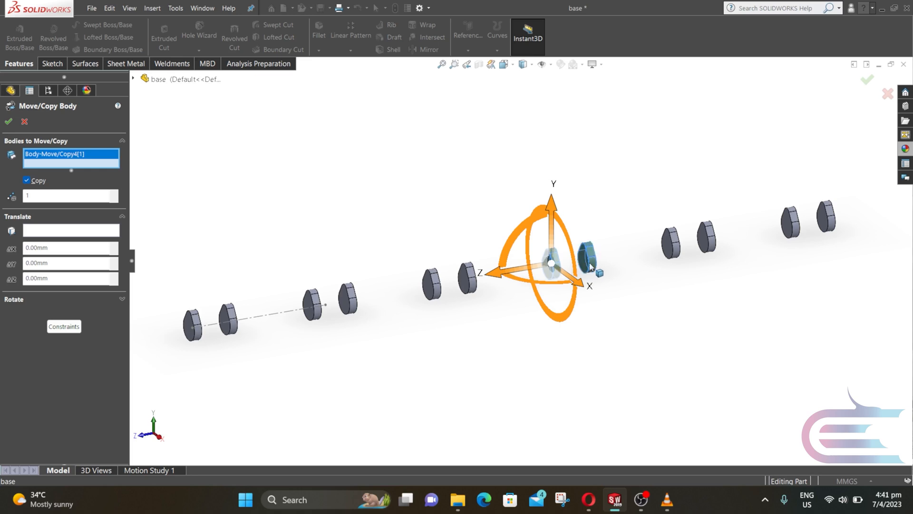
left_click(586, 264)
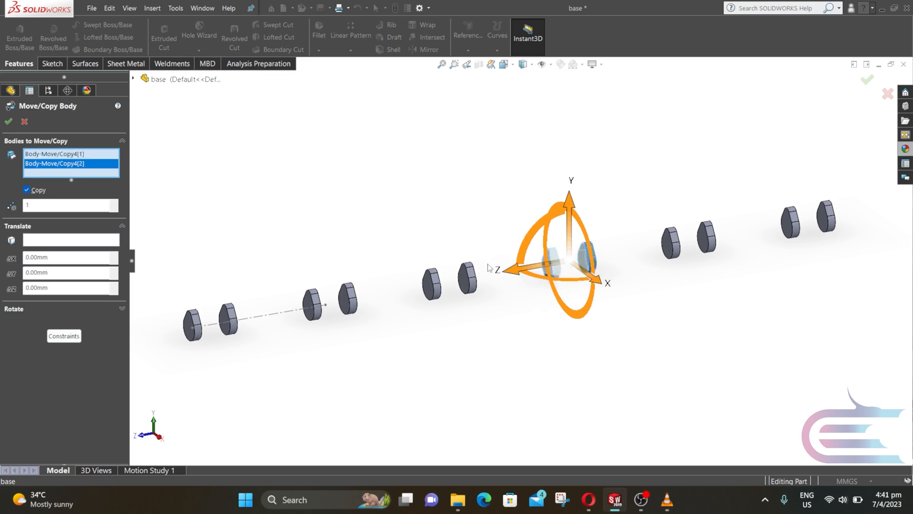
left_click(69, 311)
left_click(65, 259)
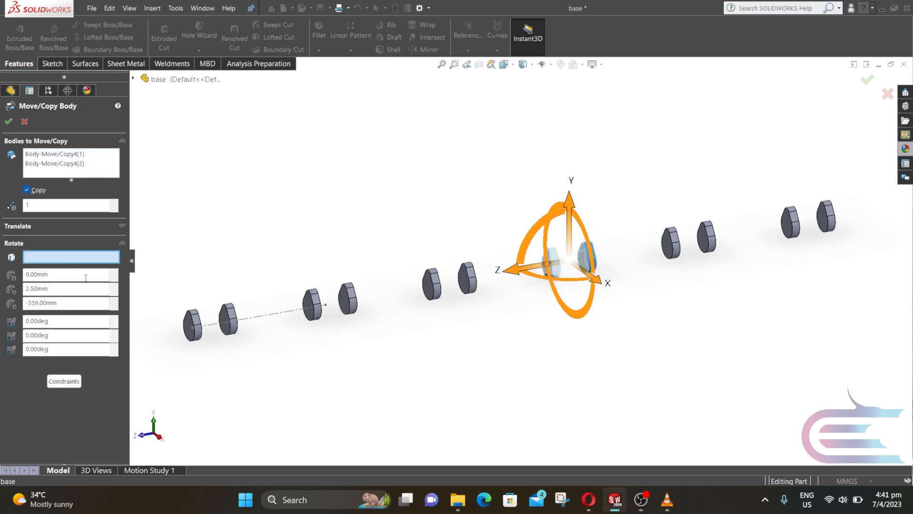
left_click(252, 321)
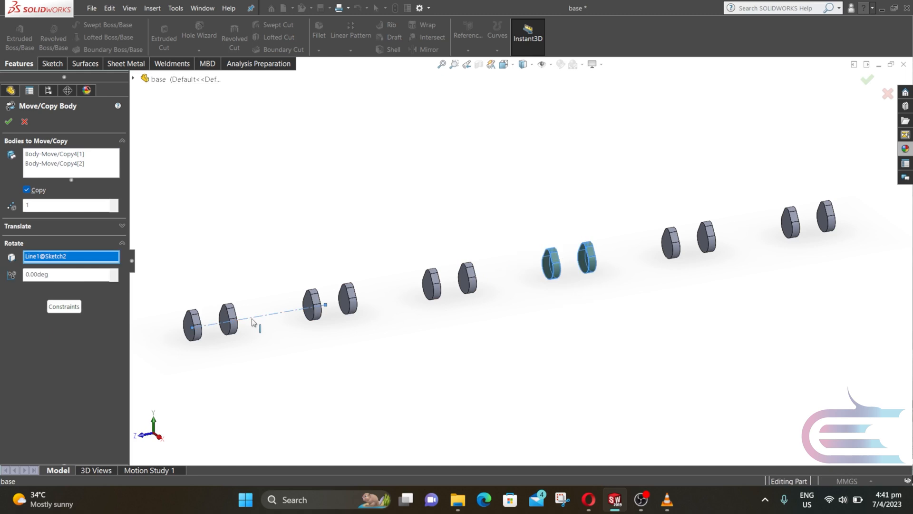
left_click(27, 190)
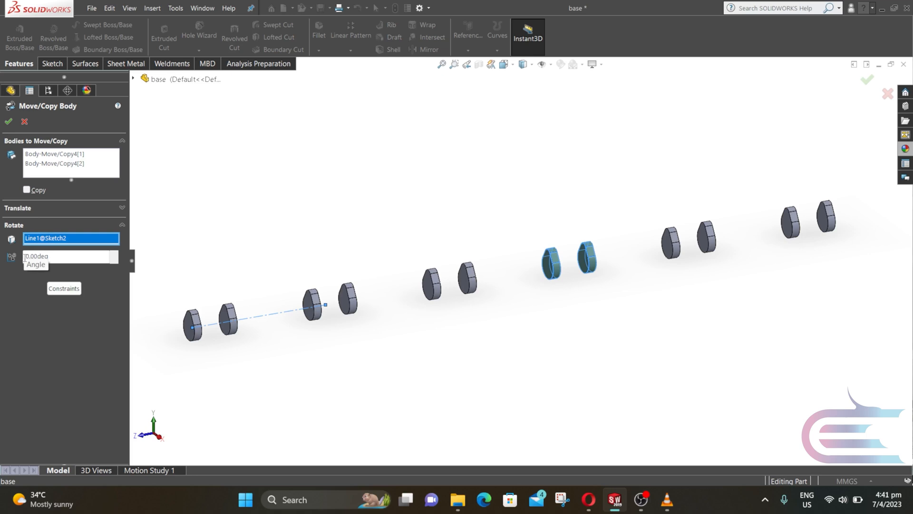
left_click(8, 121)
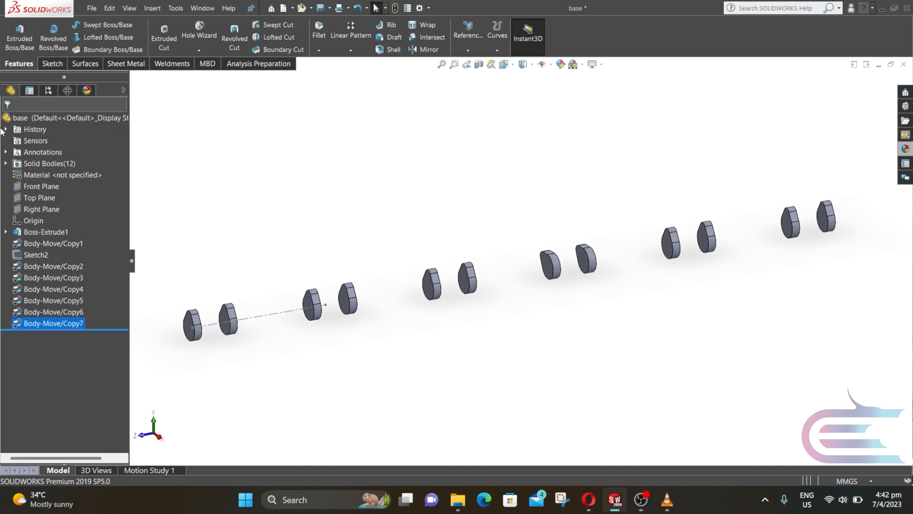
Rotate the second pair of cam lobes by -120 degrees about the sketched centerline with Move/Copy Body, without copying.
left_click(152, 8)
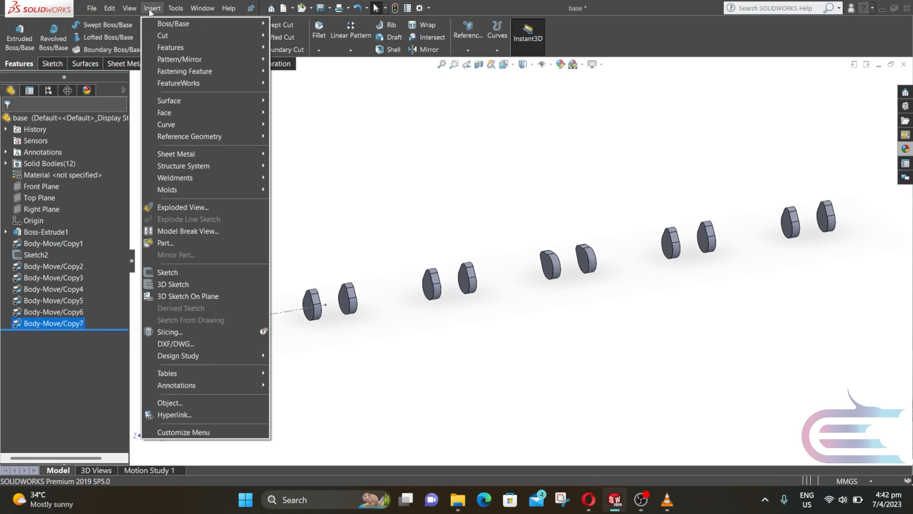
mouse_move(171, 47)
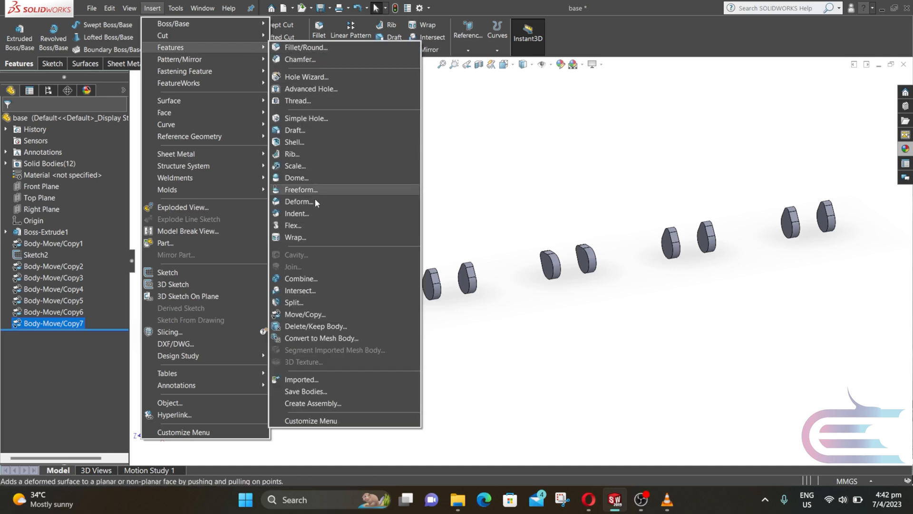
left_click(304, 315)
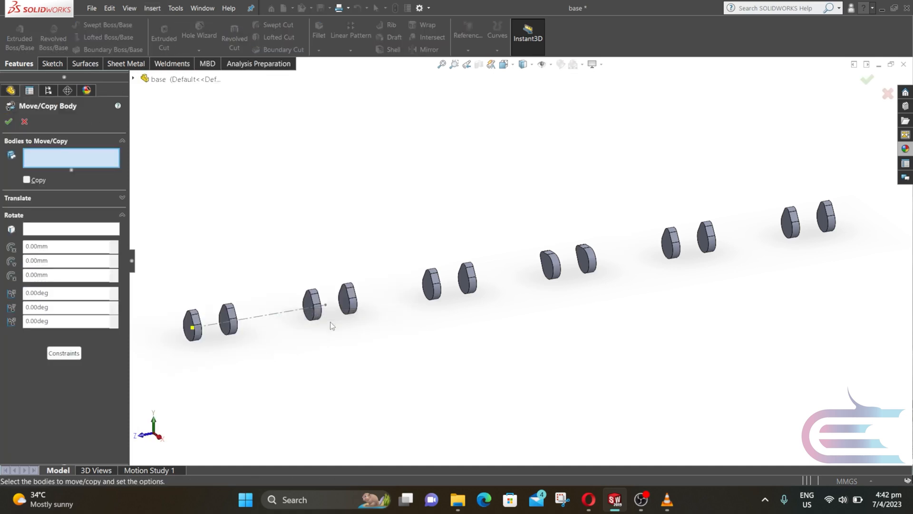
left_click(348, 302)
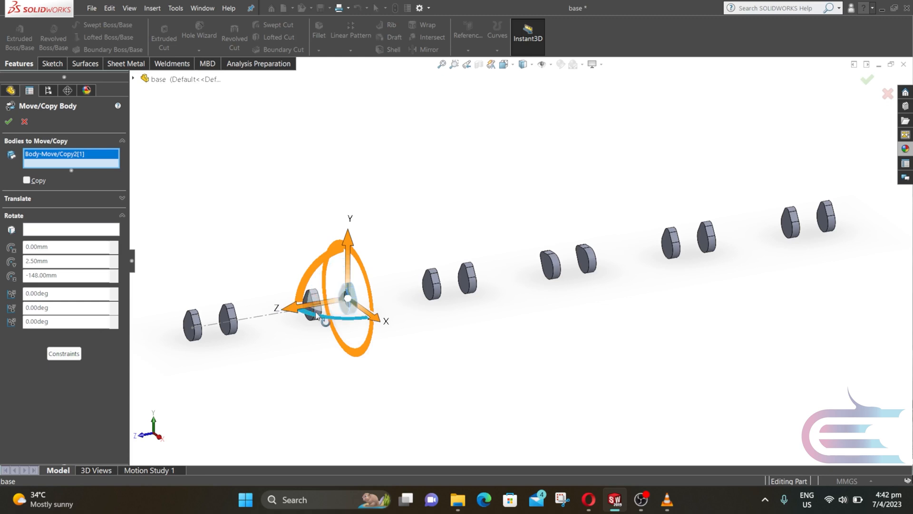
scroll(314, 299, "down", 5)
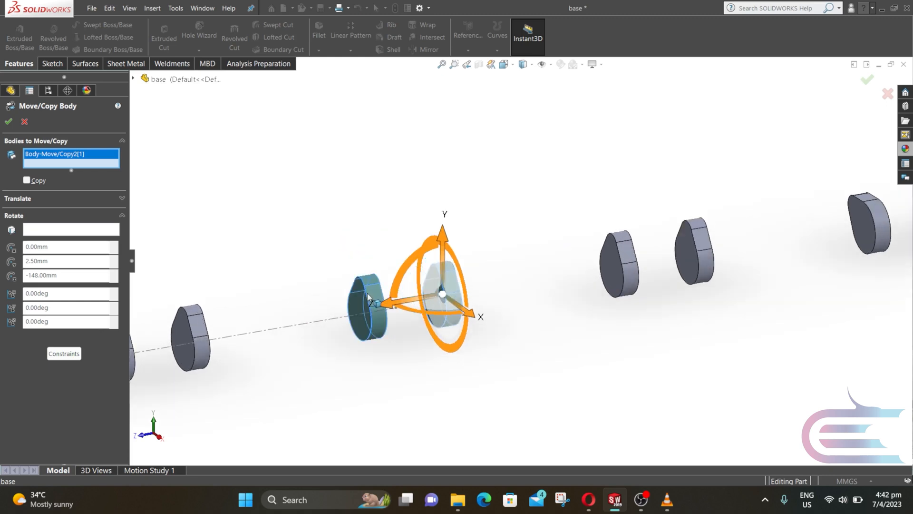
left_click(367, 294)
left_click(75, 239)
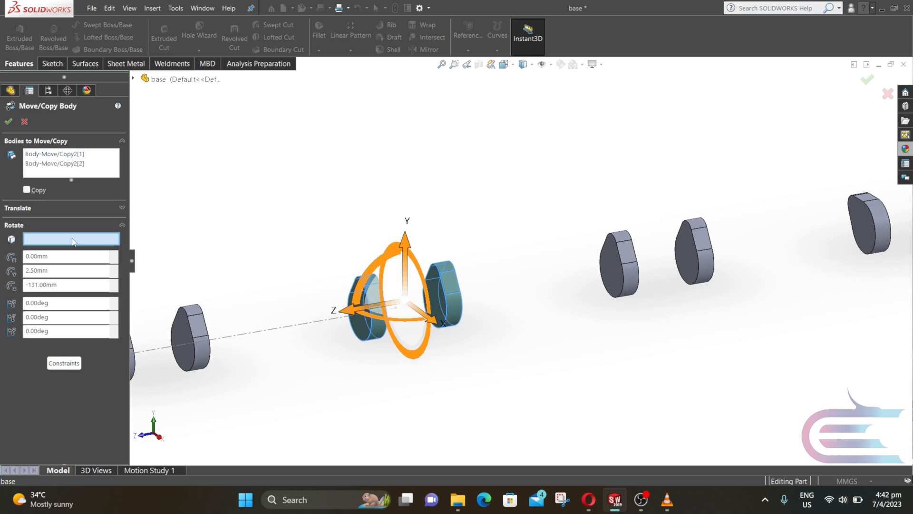
left_click(240, 337)
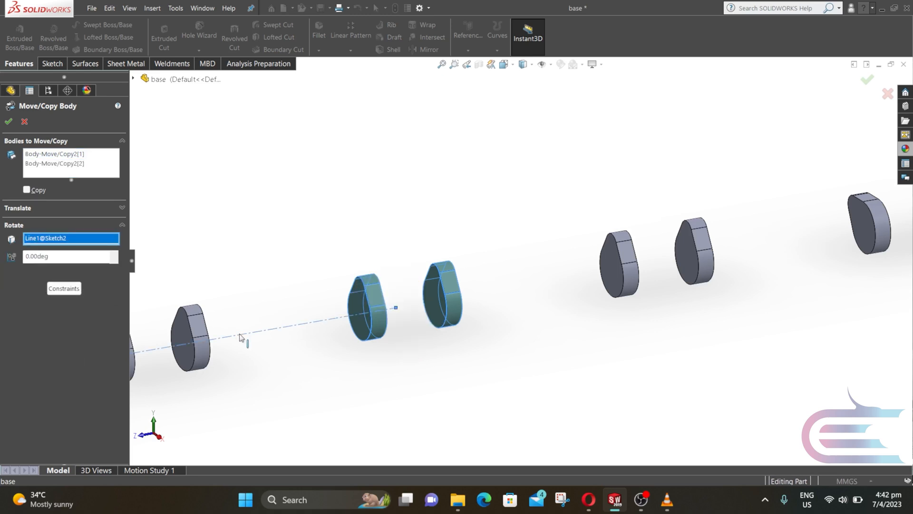
left_click(27, 255)
type("-12")
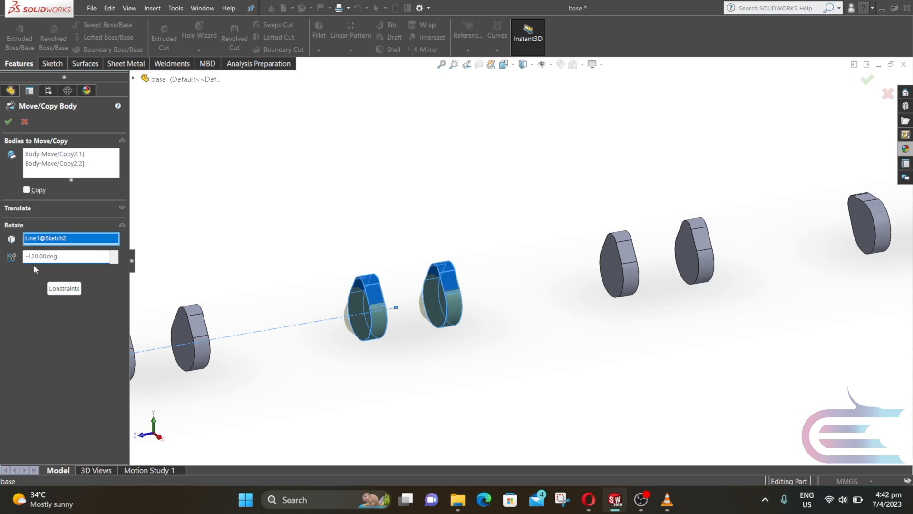
left_click(8, 121)
Rotate the sixth pair of cam lobes by -180 degrees about the sketched centerline with Move/Copy Body.
scroll(389, 221, "up", 5)
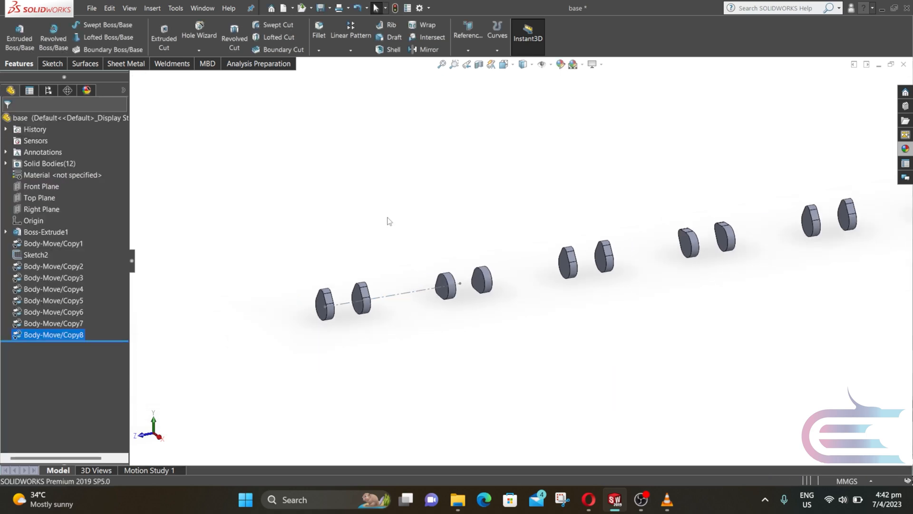
left_click(152, 8)
mouse_move(259, 47)
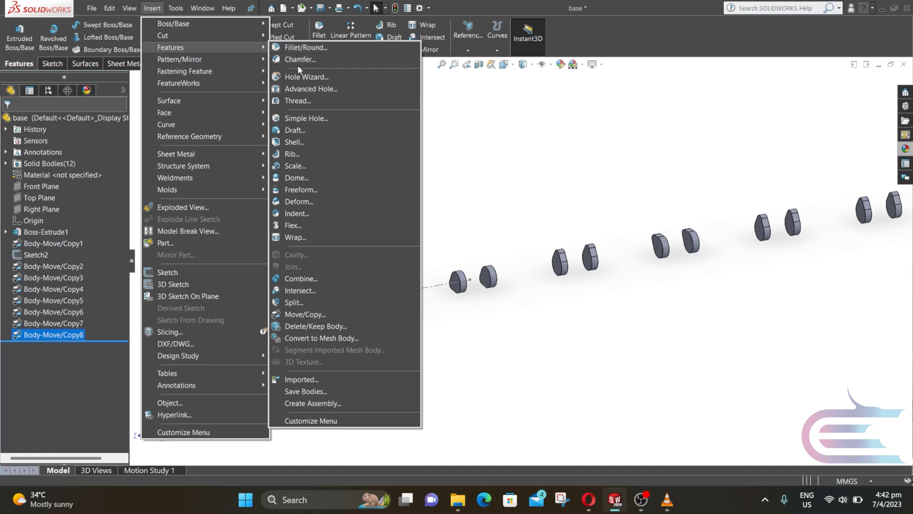
left_click(337, 314)
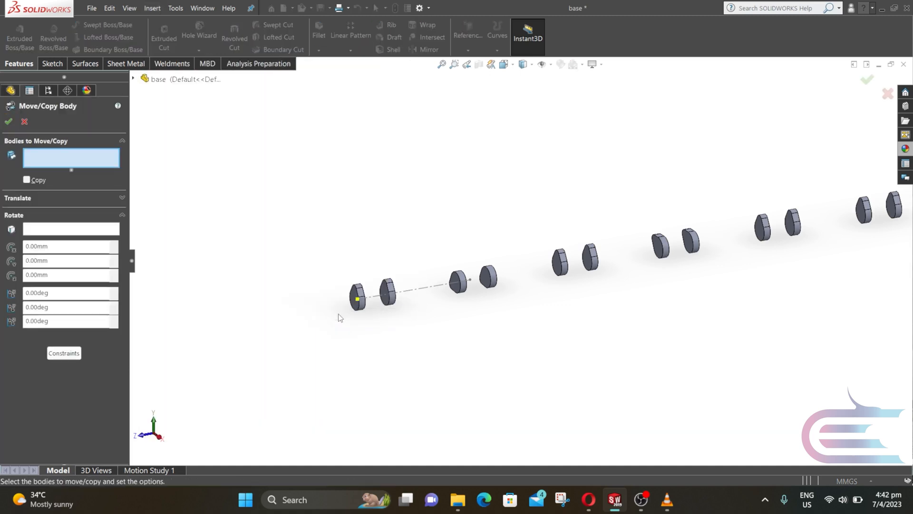
scroll(718, 280, "down", 6)
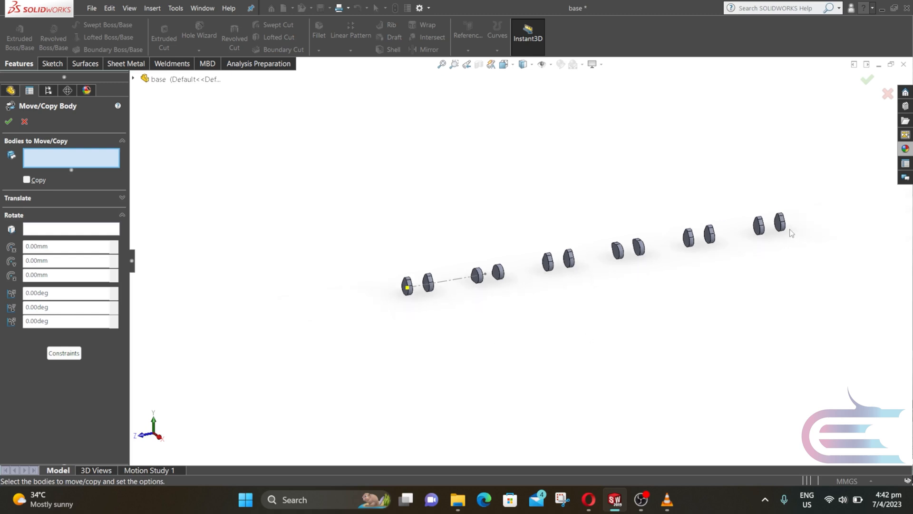
left_click(709, 227)
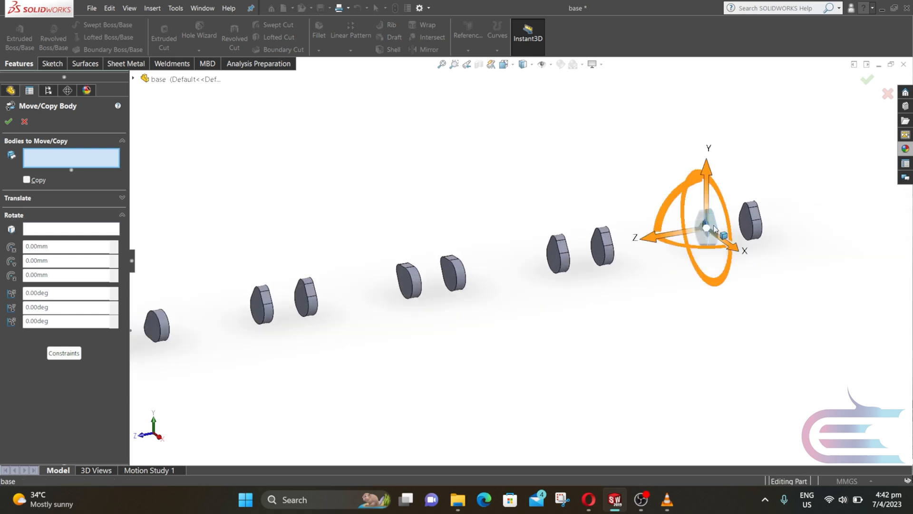
left_click(751, 219)
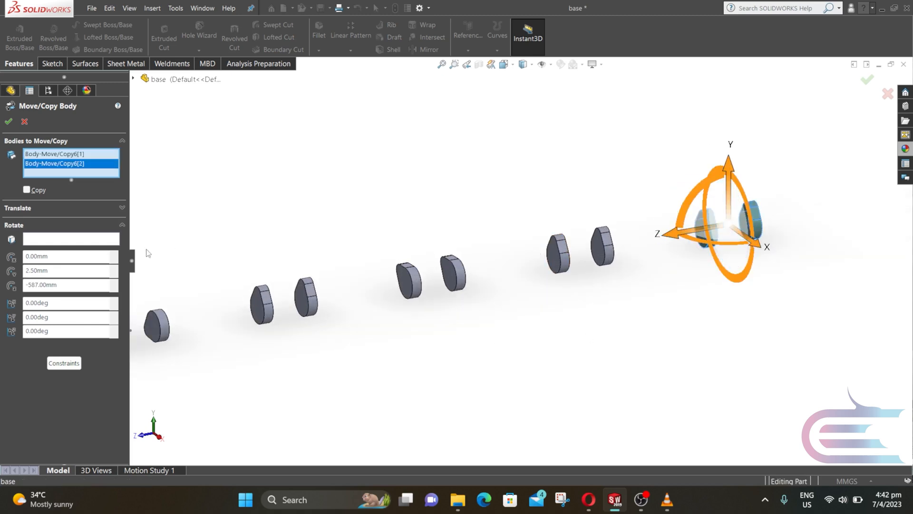
left_click(65, 240)
scroll(193, 266, "up", 2)
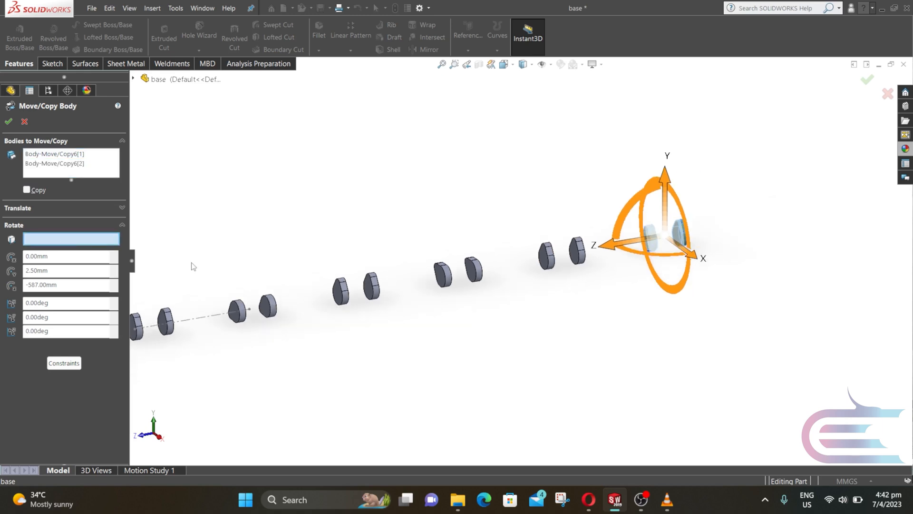
left_click(202, 317)
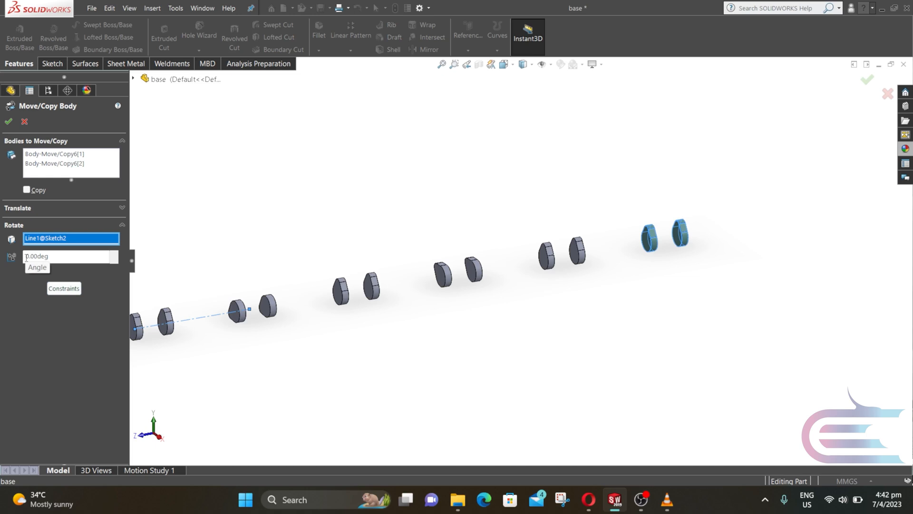
left_click(27, 256)
type("-18")
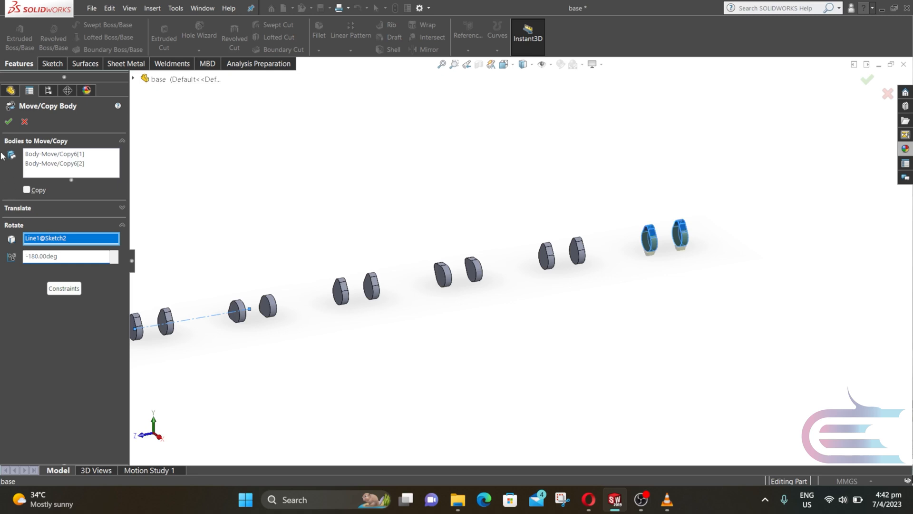
left_click(8, 121)
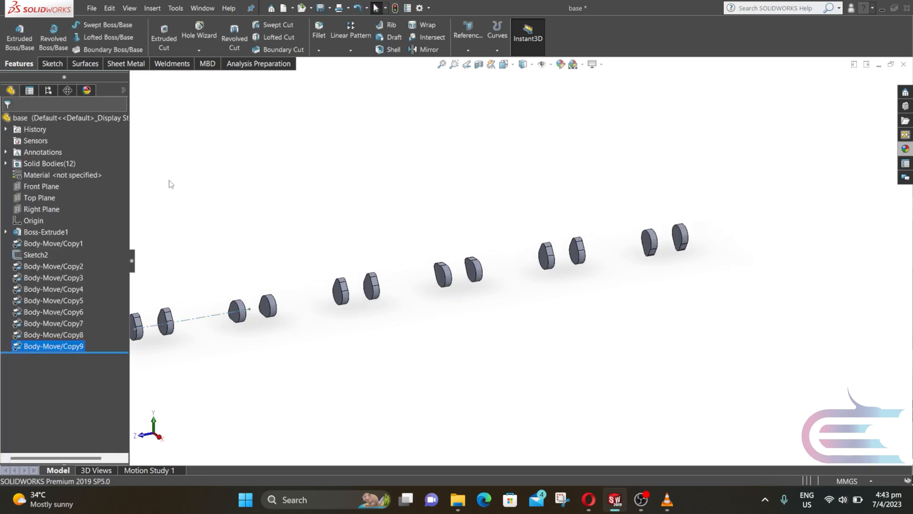
Rotate the third pair of cam lobes by -240 degrees about the sketched centerline using Move/Copy Body.
left_click(152, 8)
mouse_move(221, 46)
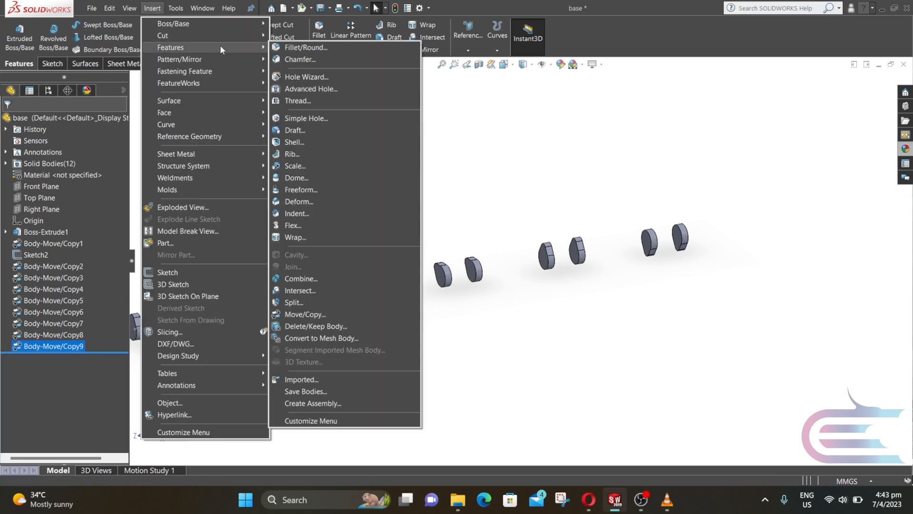
left_click(330, 314)
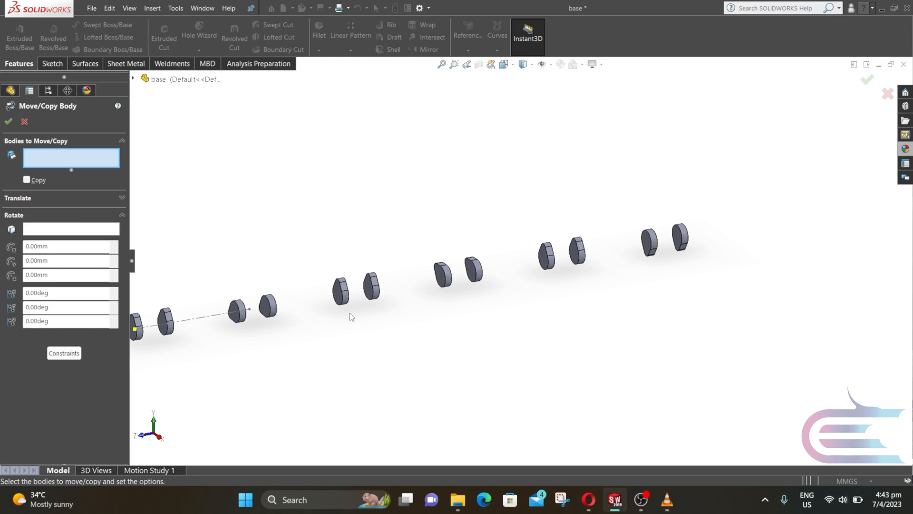
left_click(339, 296)
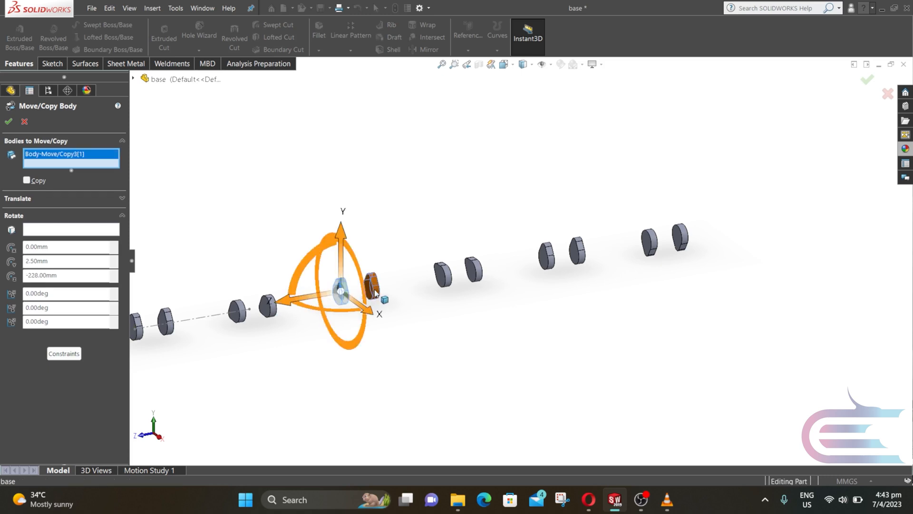
left_click(375, 293)
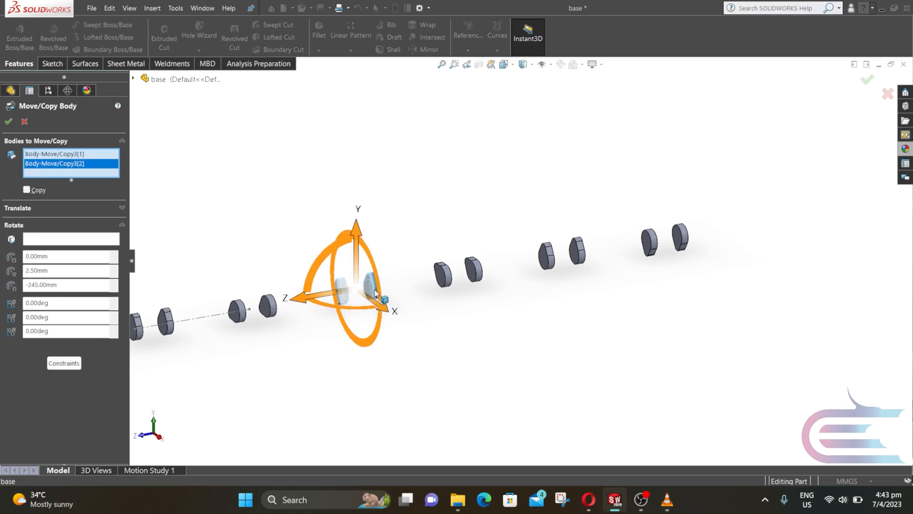
left_click(83, 237)
left_click(202, 317)
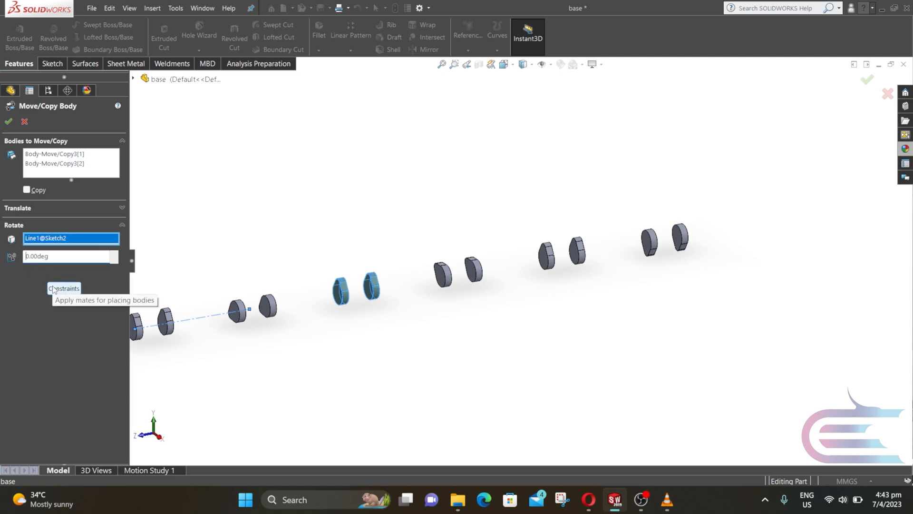
type("-24")
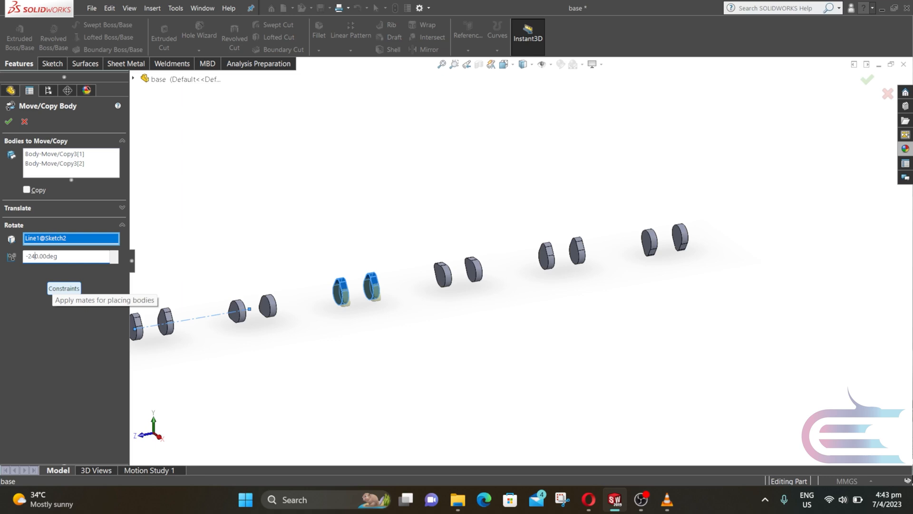
left_click(9, 122)
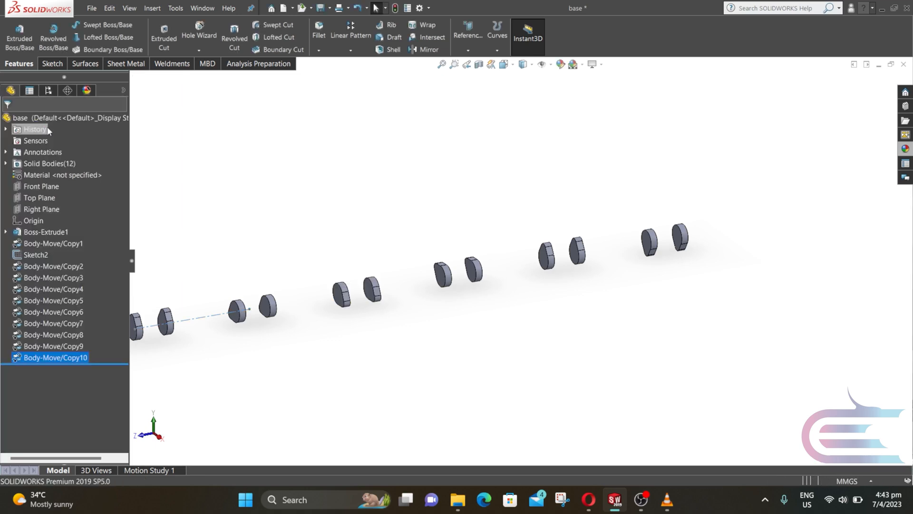
Rotate the fifth pair of cam lobes by -300 degrees about the sketched centerline using Move/Copy Body.
left_click(152, 8)
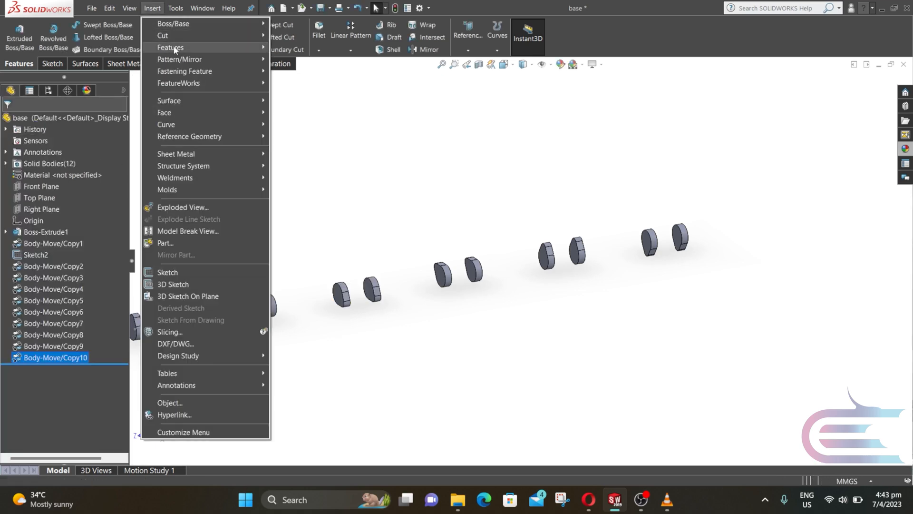
mouse_move(171, 48)
left_click(319, 312)
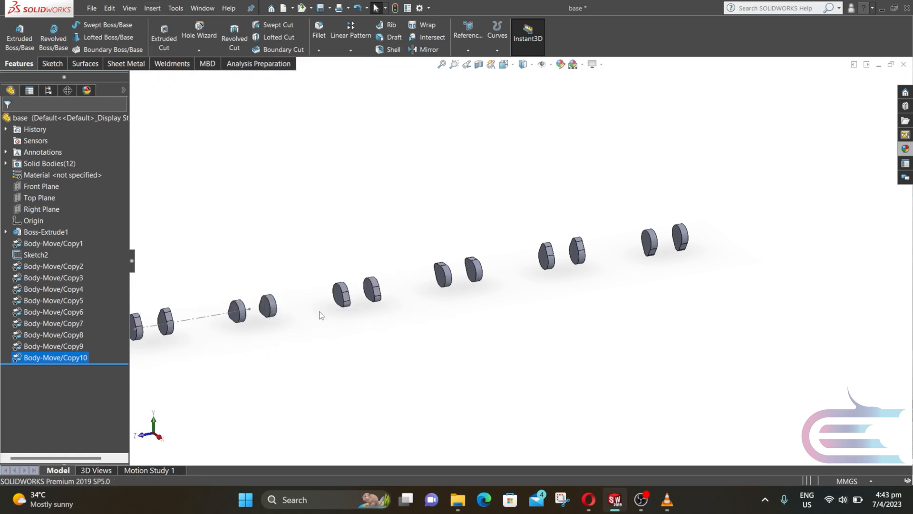
left_click(548, 261)
left_click(581, 254)
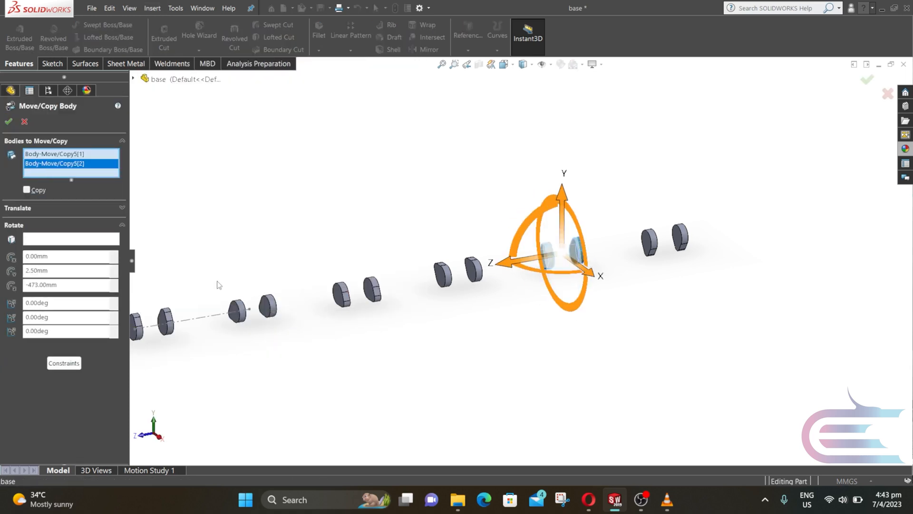
left_click(105, 242)
left_click(208, 319)
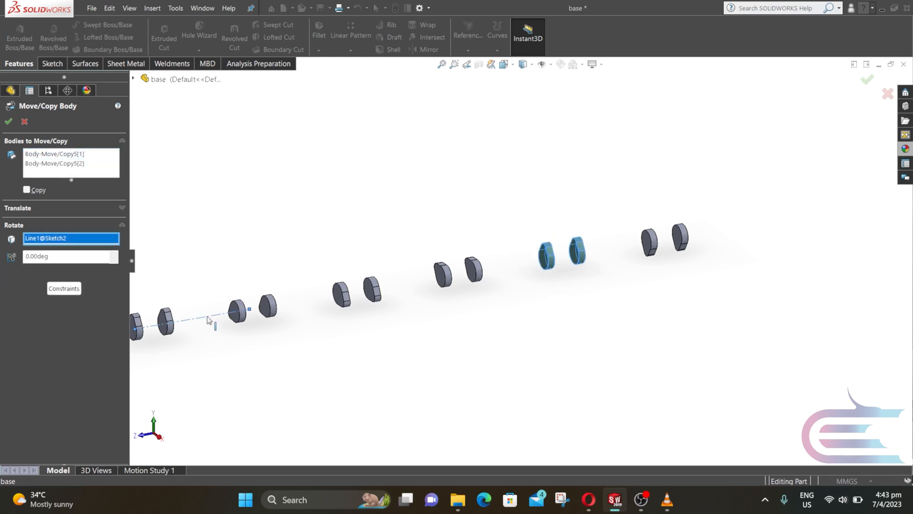
left_click(27, 256)
type("-30")
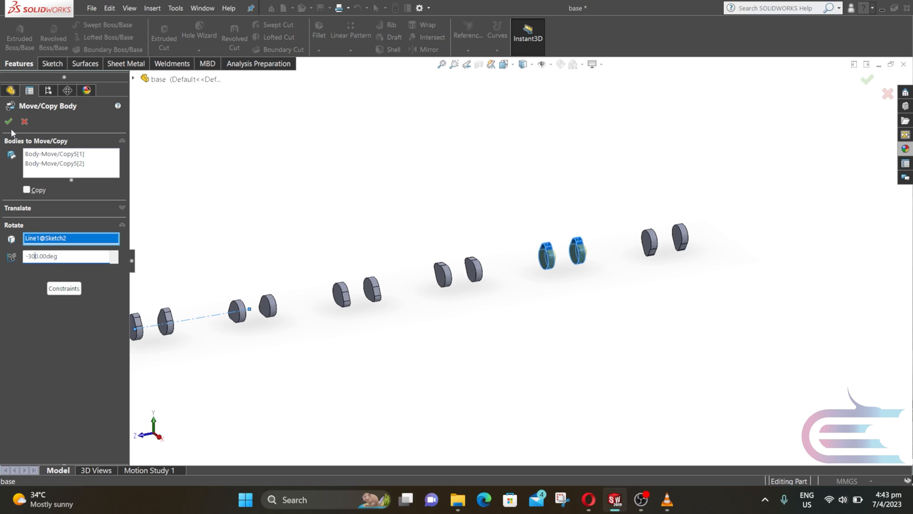
left_click(9, 121)
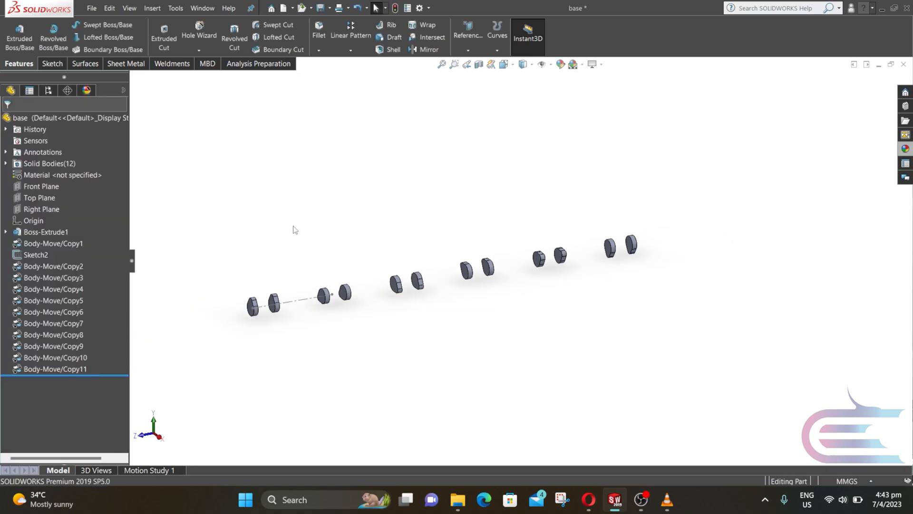
Hide the centerline sketch and orient the view normal to the outer face of the first cam lobe.
scroll(295, 229, "down", 5)
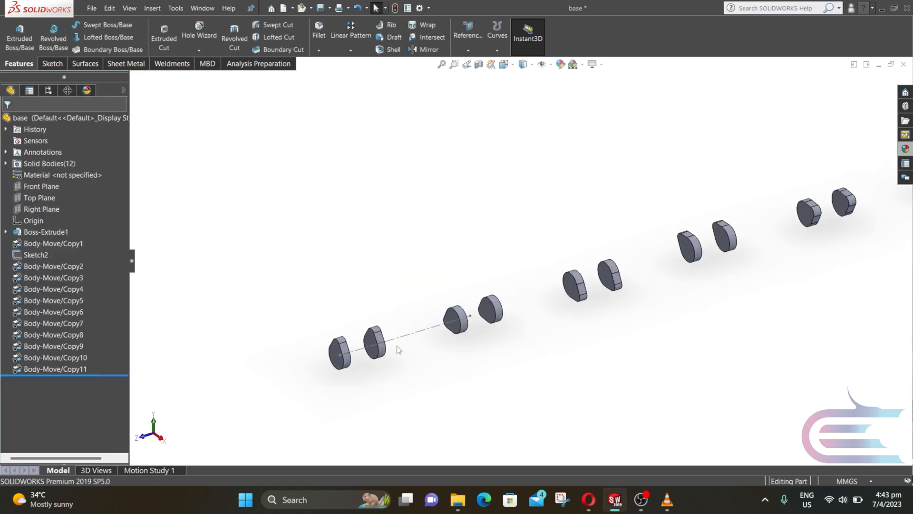
right_click(411, 339)
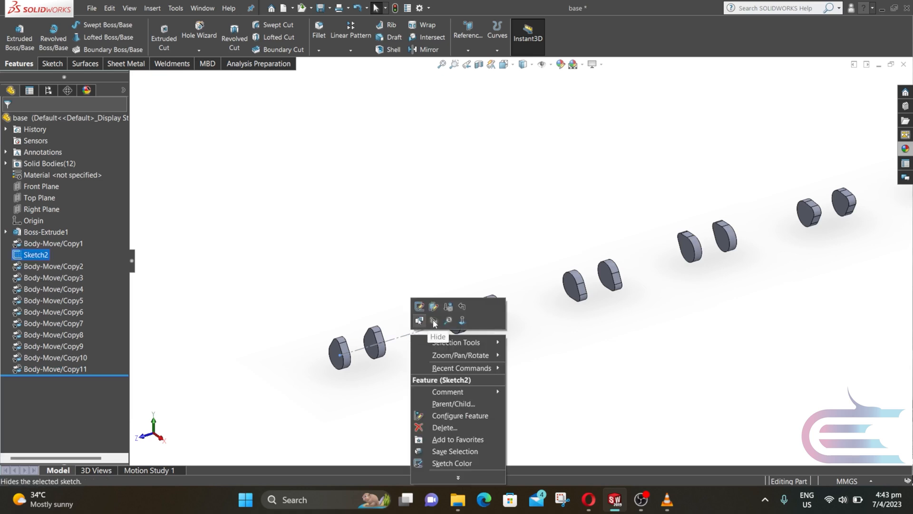
left_click(429, 332)
middle_click_drag(425, 325, 471, 281)
right_click(478, 331)
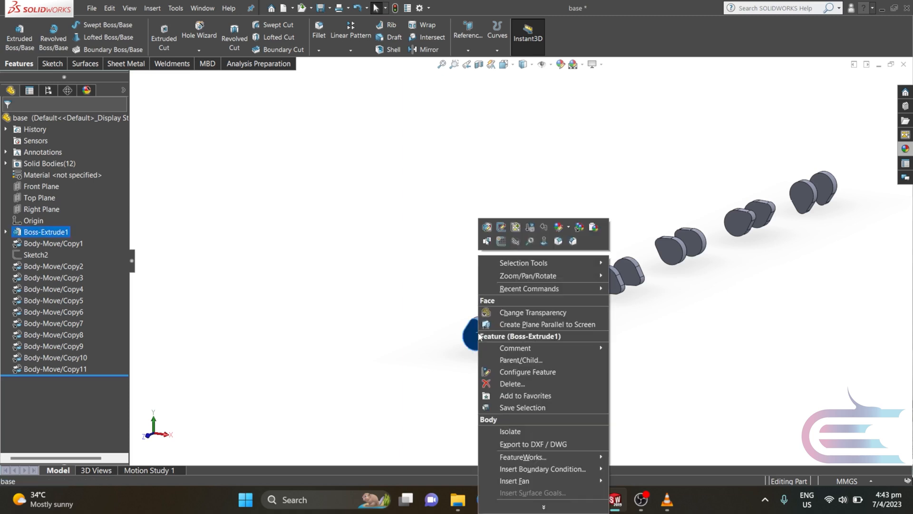
left_click(548, 246)
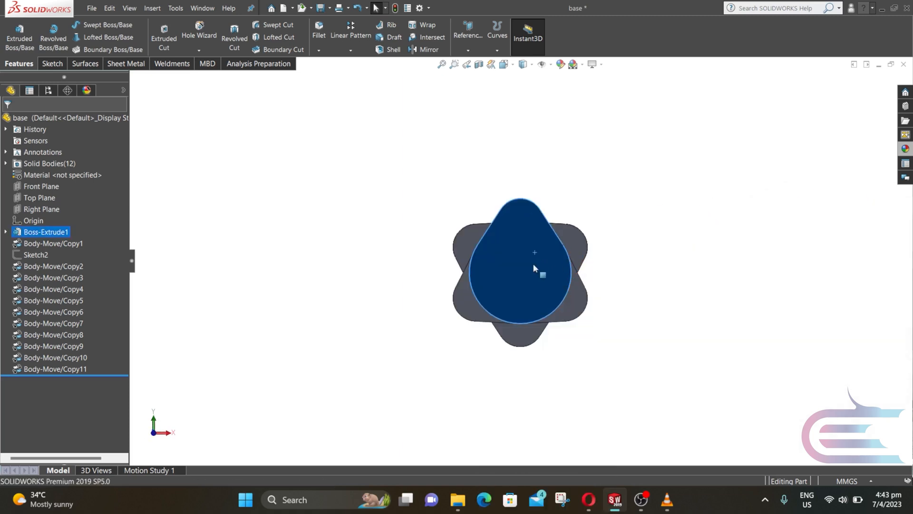
Sketch a circle centered on the origin on the first cam lobe's outer face and set its diameter to 17 mm.
right_click(532, 260)
left_click(555, 242)
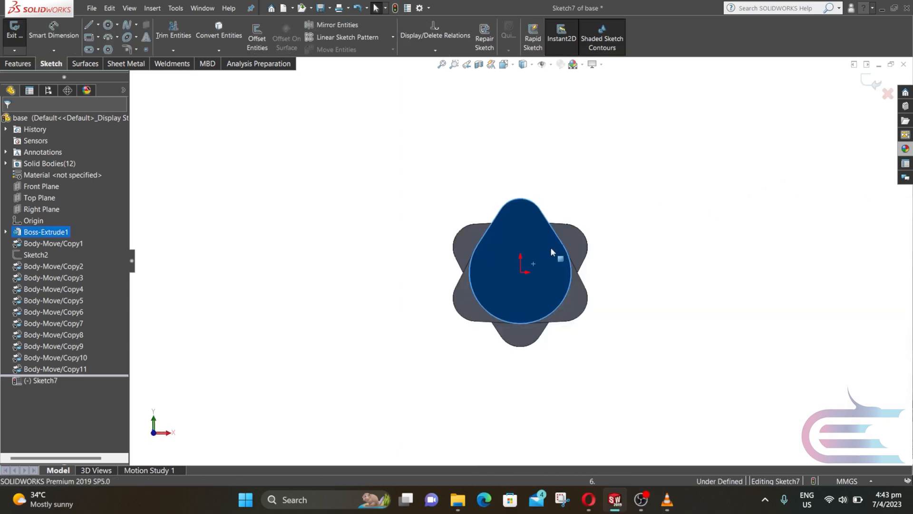
left_click(108, 25)
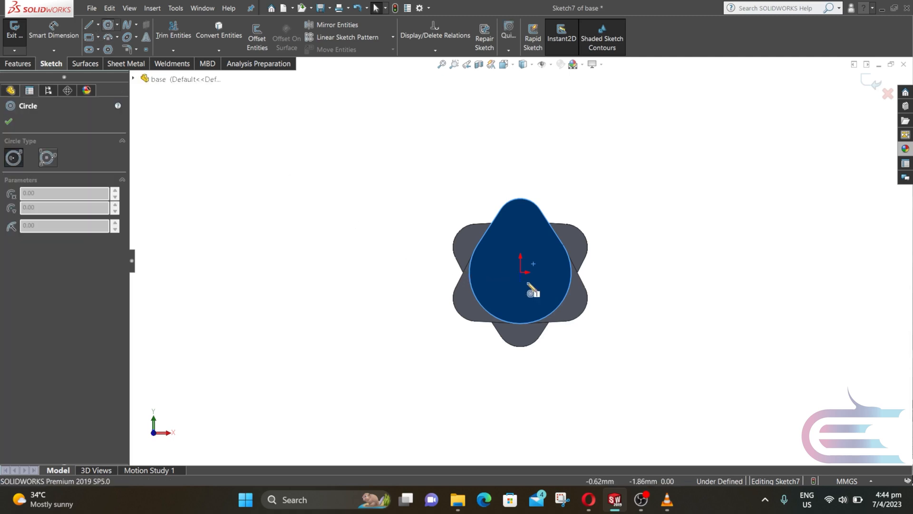
left_click_drag(520, 273, 525, 315)
left_click(61, 37)
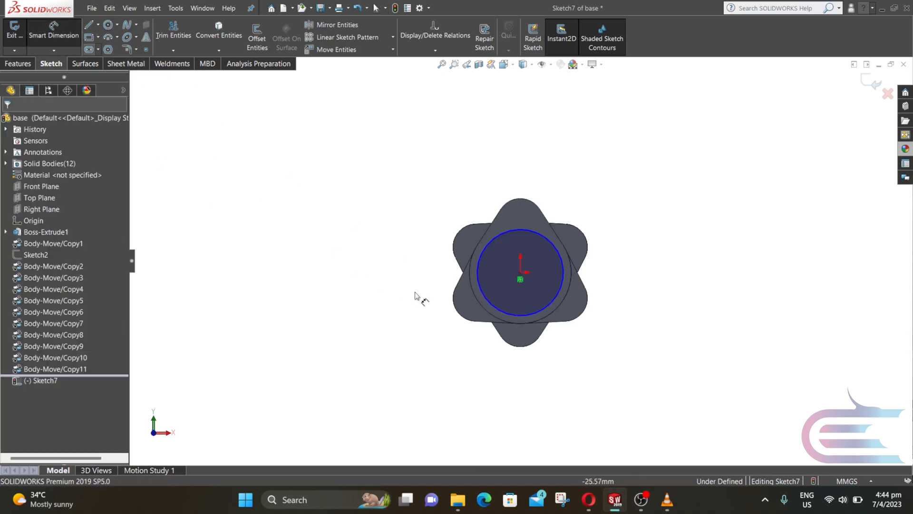
left_click(515, 316)
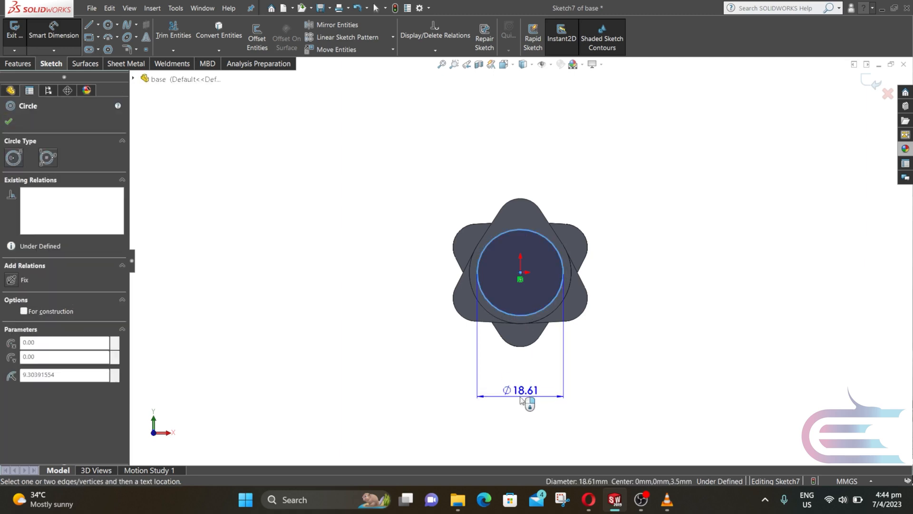
left_click(521, 399)
type("1")
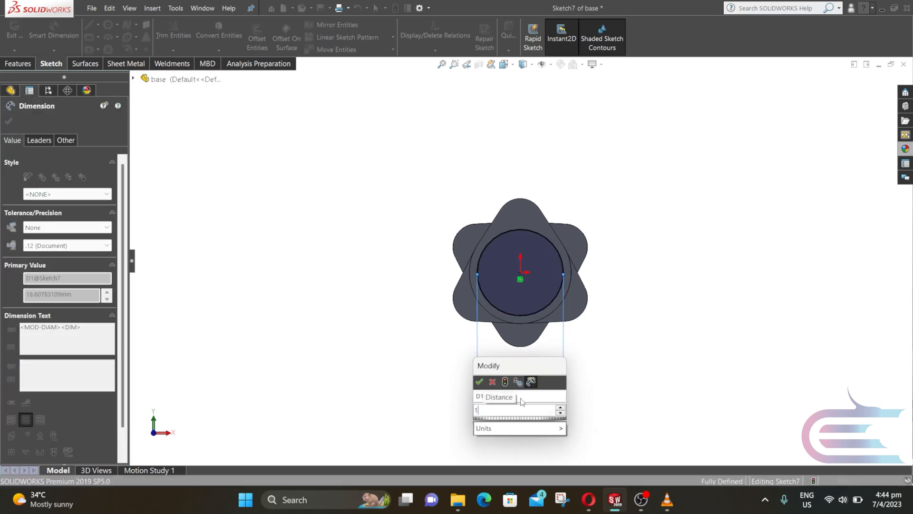
type("7")
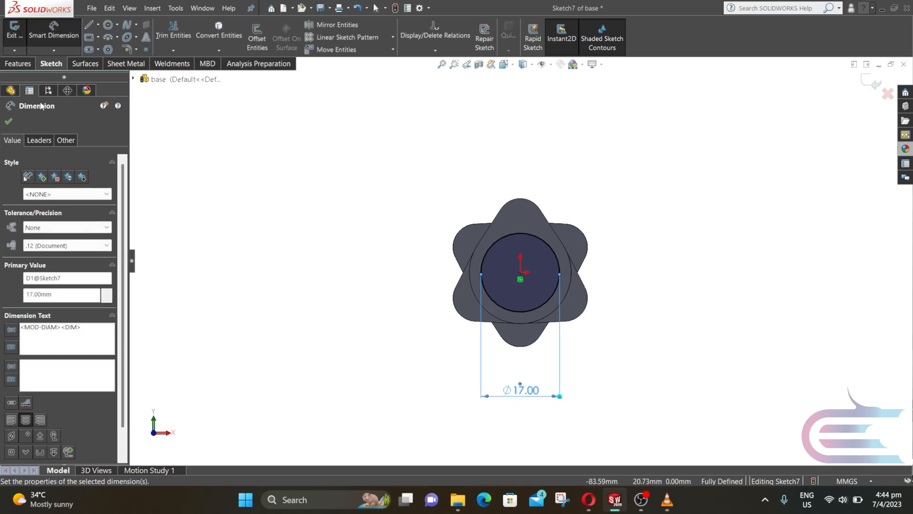
Start a boss extrusion of the 17 mm circle with a blind depth of 118.5 mm outward from the first lobe.
left_click(17, 64)
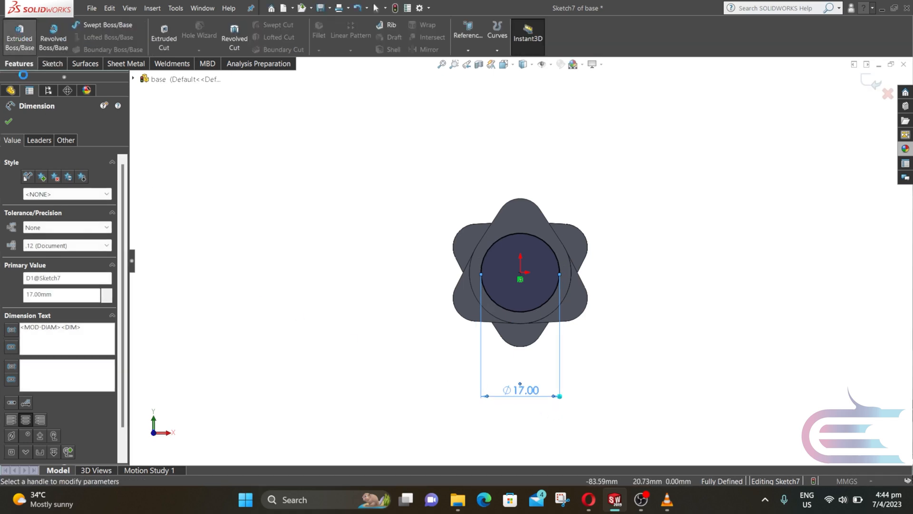
left_click(21, 37)
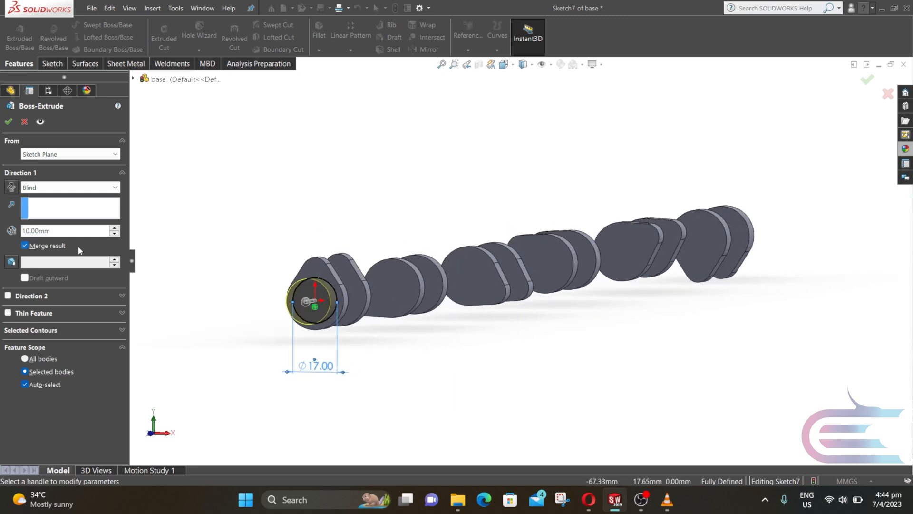
double_click(30, 231)
type("118")
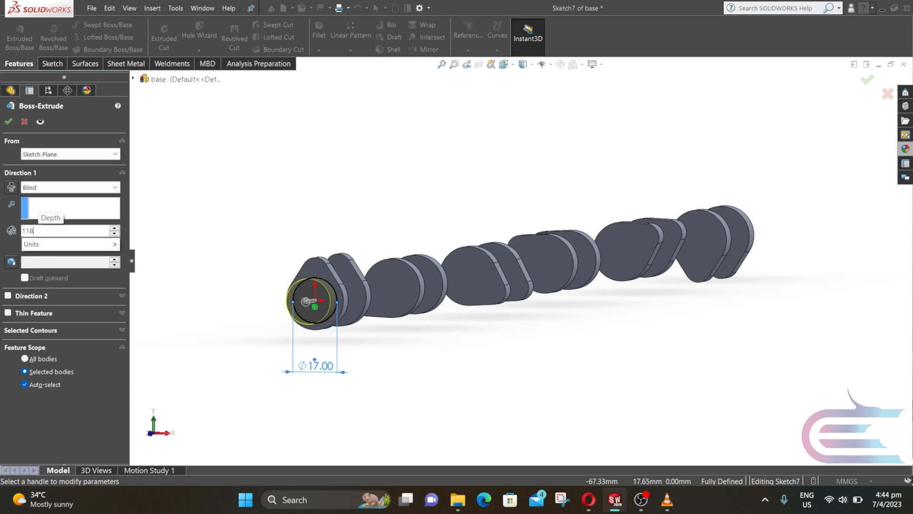
type(".5")
key("Return")
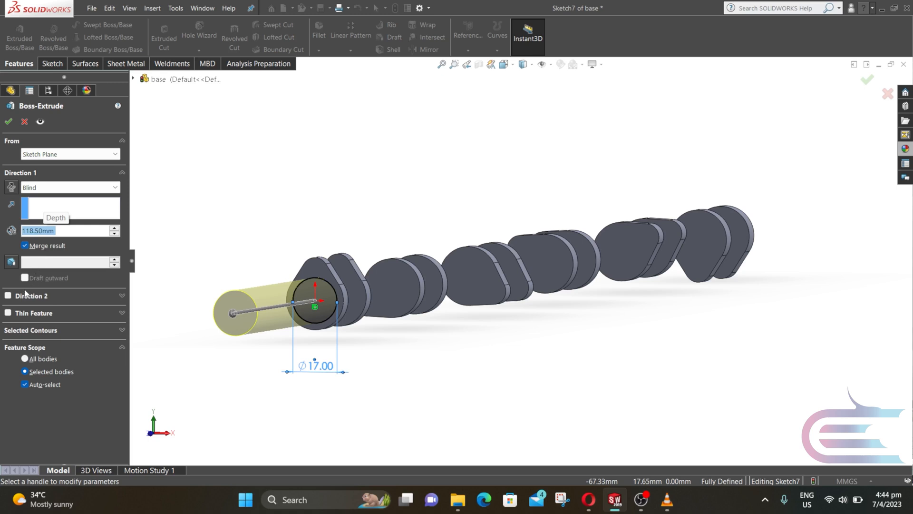
Extend the extrusion 688.5 mm in the second direction through all the lobes and complete the merged shaft.
left_click(11, 295)
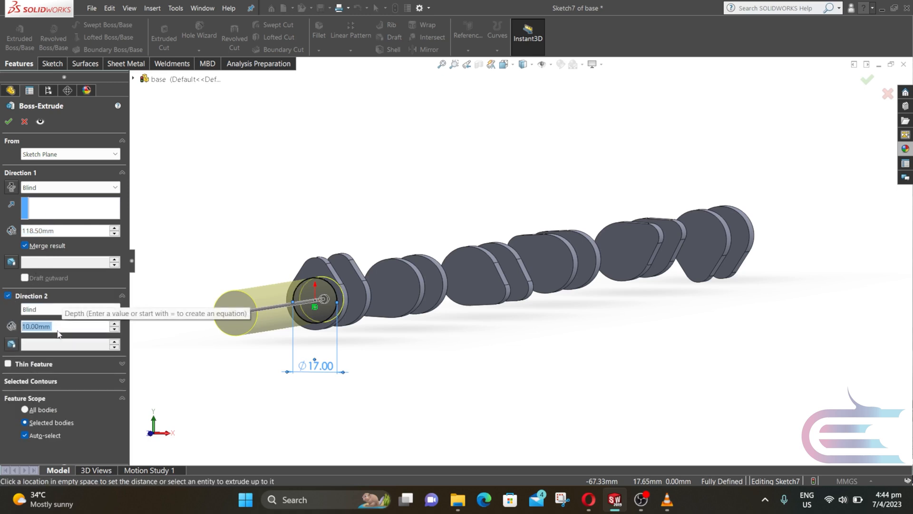
key("BackSpace")
type("6")
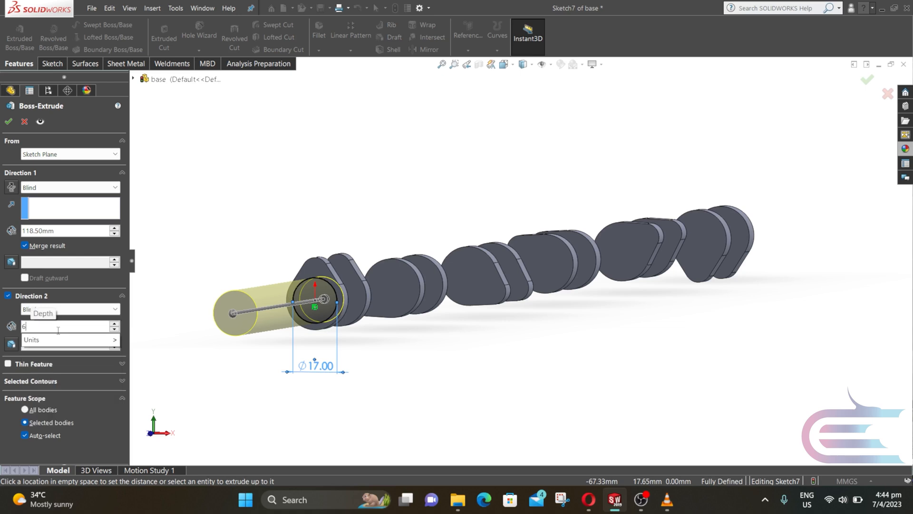
type("88")
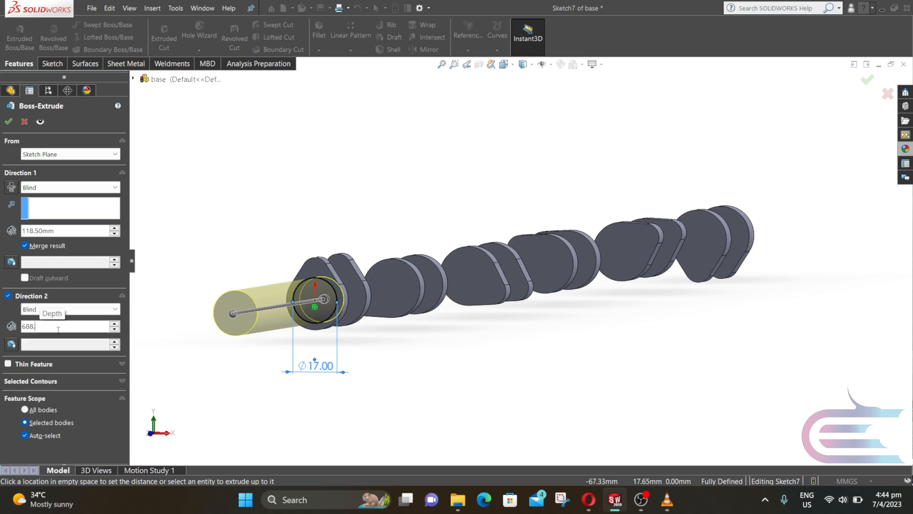
type(".50")
key("Return")
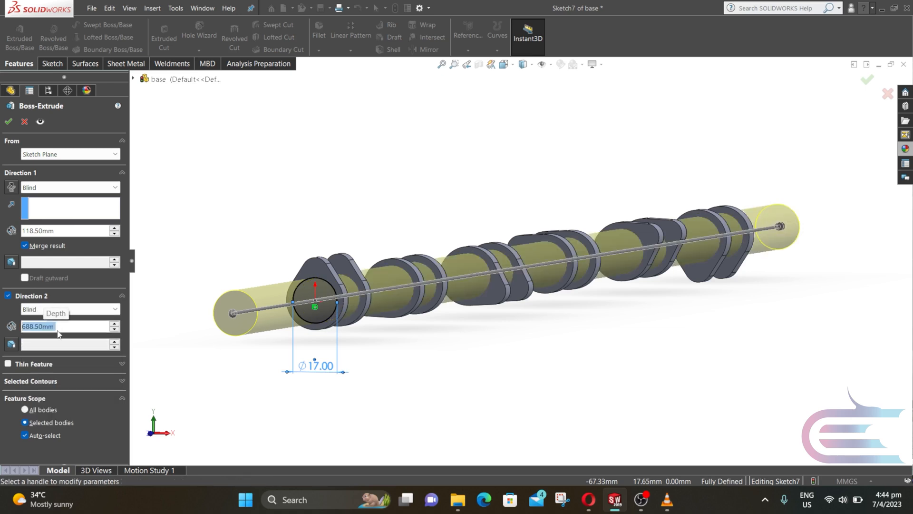
left_click(8, 123)
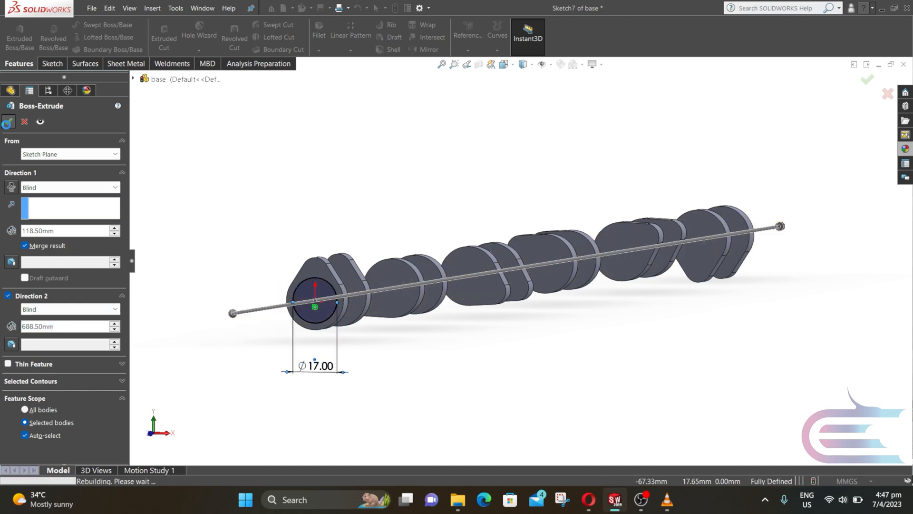
Start a sketch on the shaft's end face beside the first lobe and draw a vertical centerline upward from the origin past the shaft edge.
left_click(232, 302)
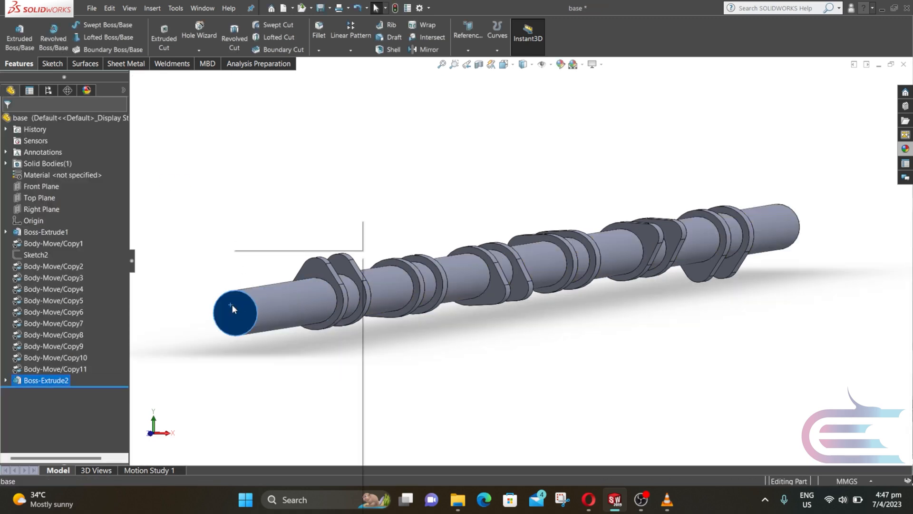
right_click(232, 305)
left_click(271, 240)
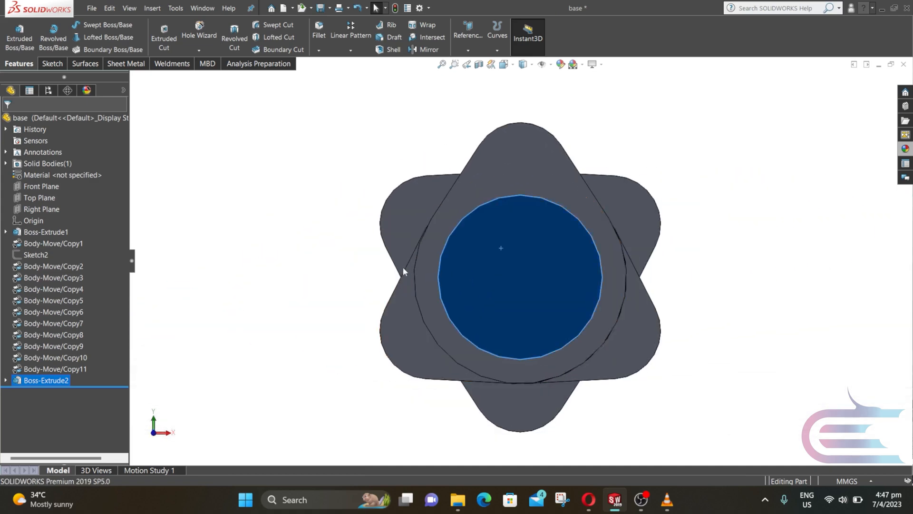
right_click(512, 265)
left_click(535, 241)
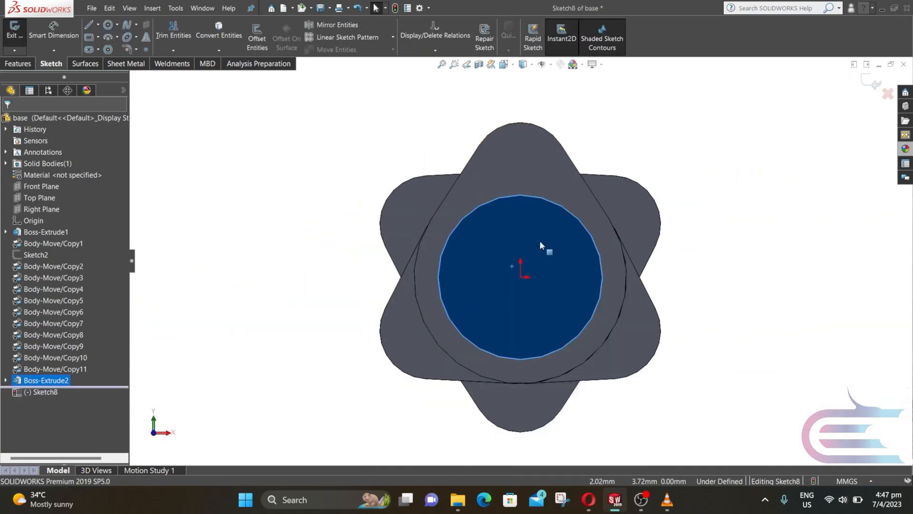
left_click(97, 24)
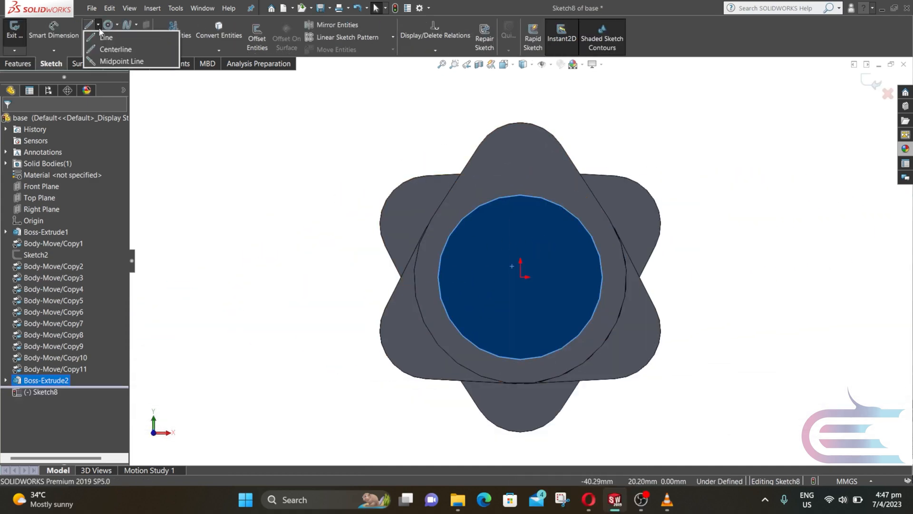
left_click(112, 48)
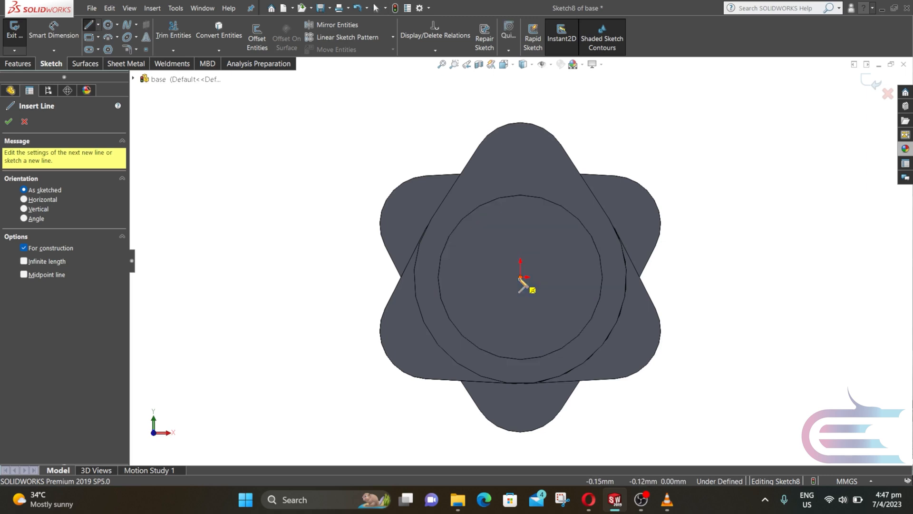
left_click(520, 276)
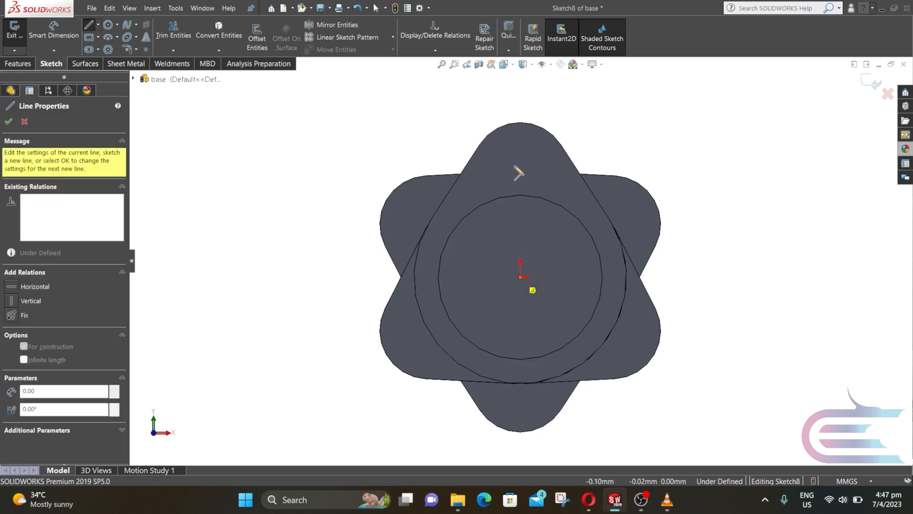
left_click(520, 142)
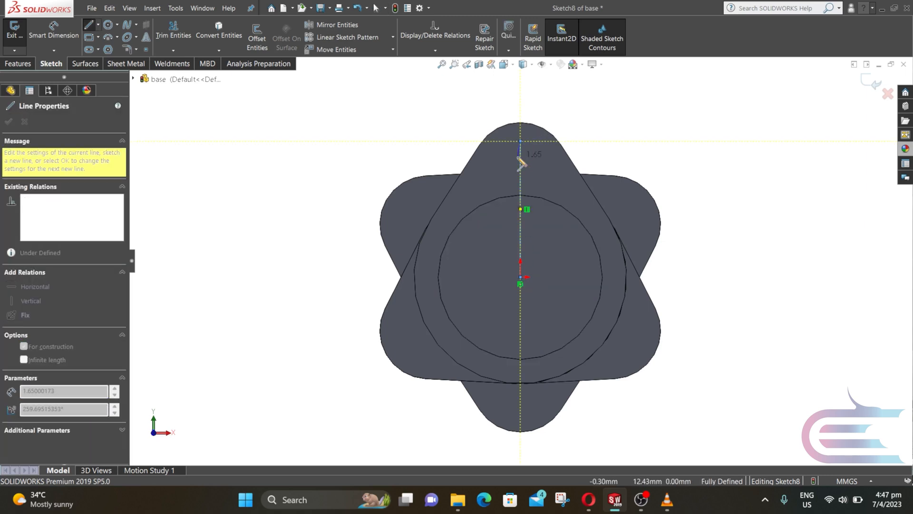
key("Escape")
key("Escape")
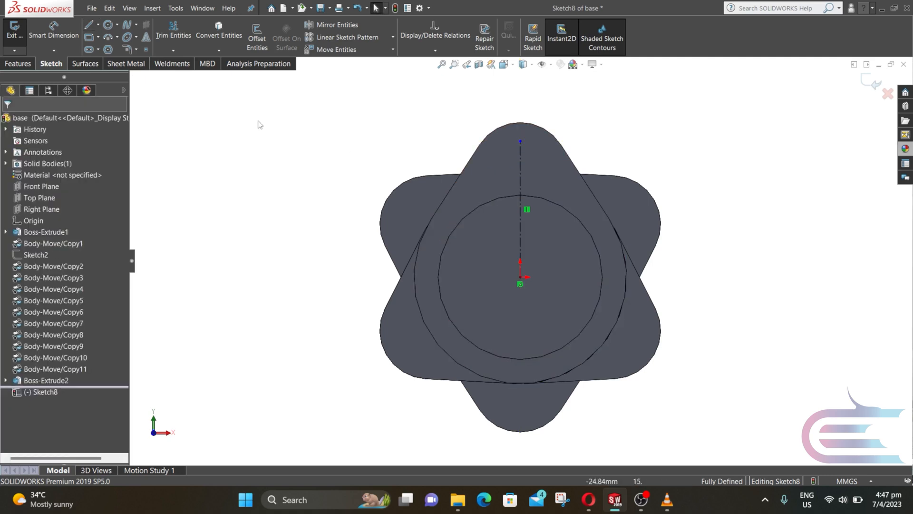
Sketch a vertical line about 3.3 mm long up from the shaft's edge and a horizontal line about 1.9 mm long to the centerline.
left_click(90, 25)
scroll(524, 174, "down", 5)
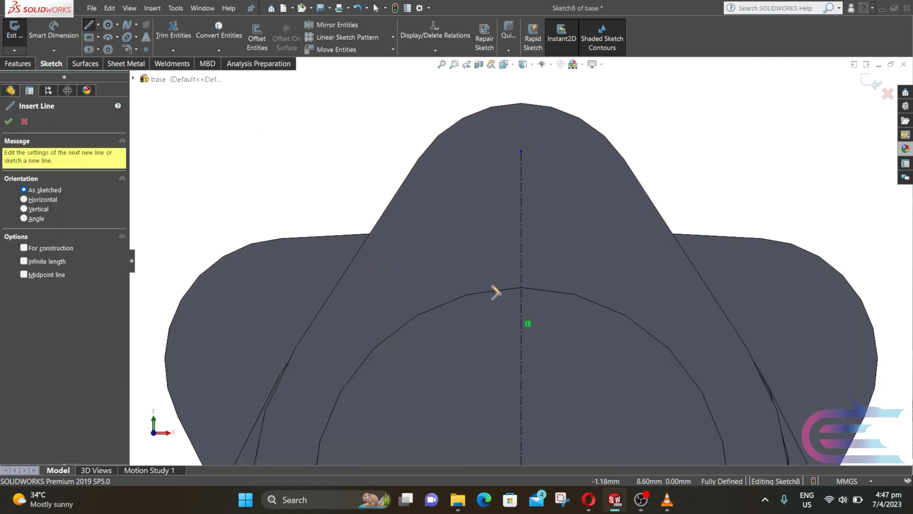
left_click(476, 293)
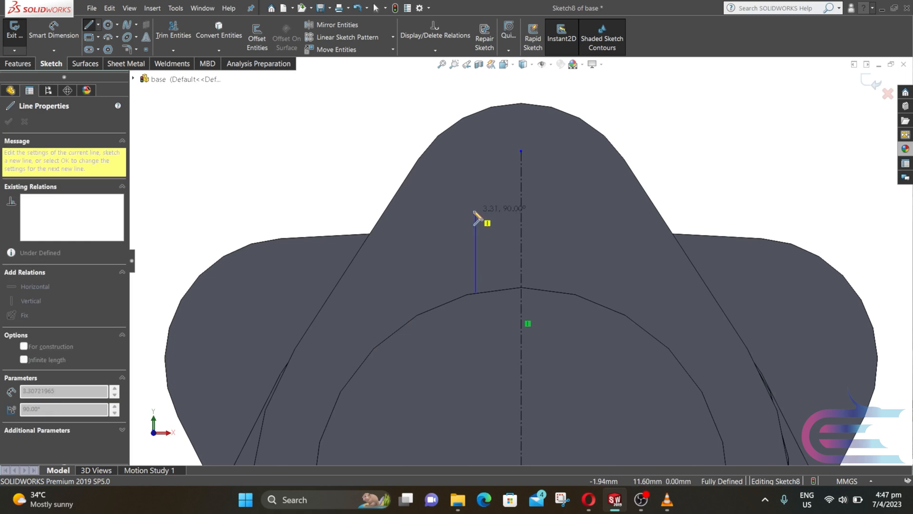
left_click(476, 212)
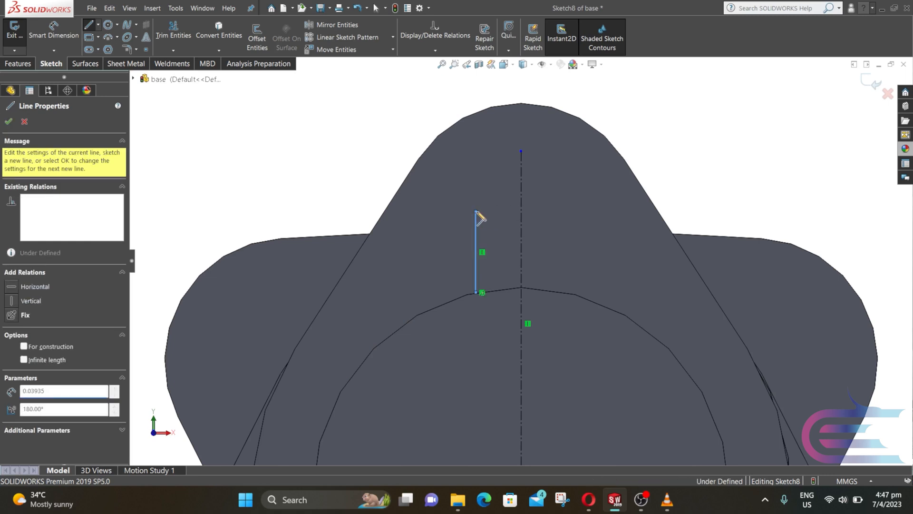
left_click(521, 212)
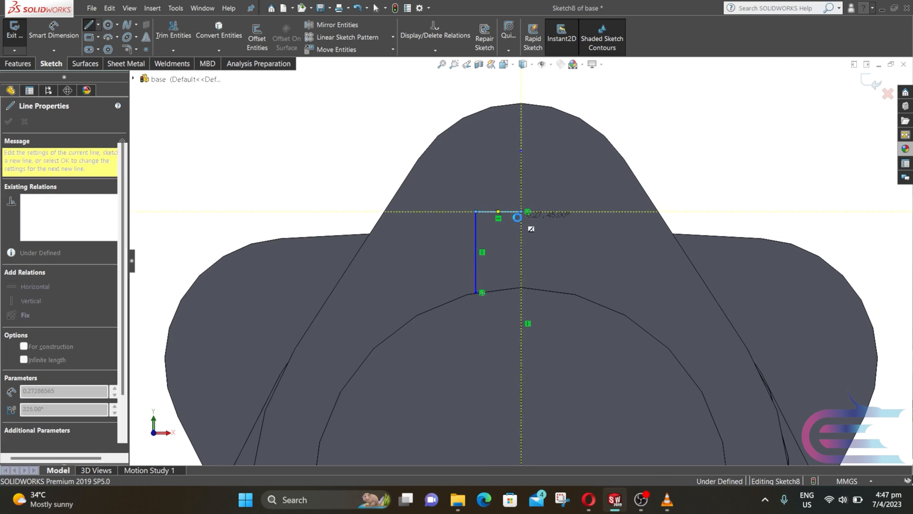
key("Escape")
Dimension the horizontal line between the vertical line and the centerline to 2.5 mm.
left_click(71, 37)
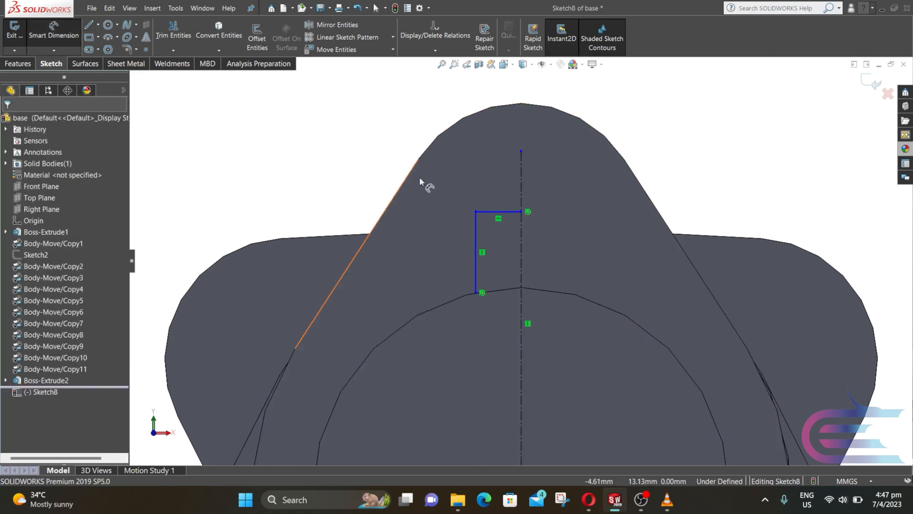
left_click(495, 211)
left_click(493, 189)
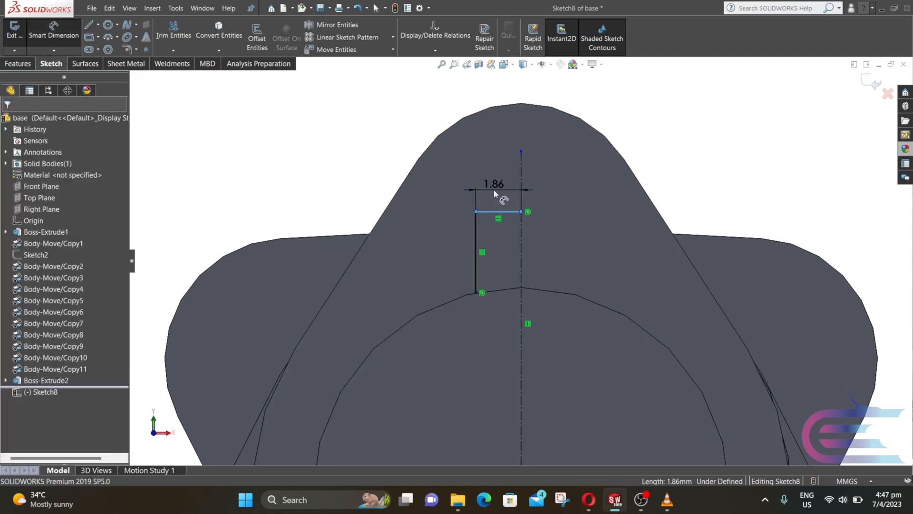
type("2.5")
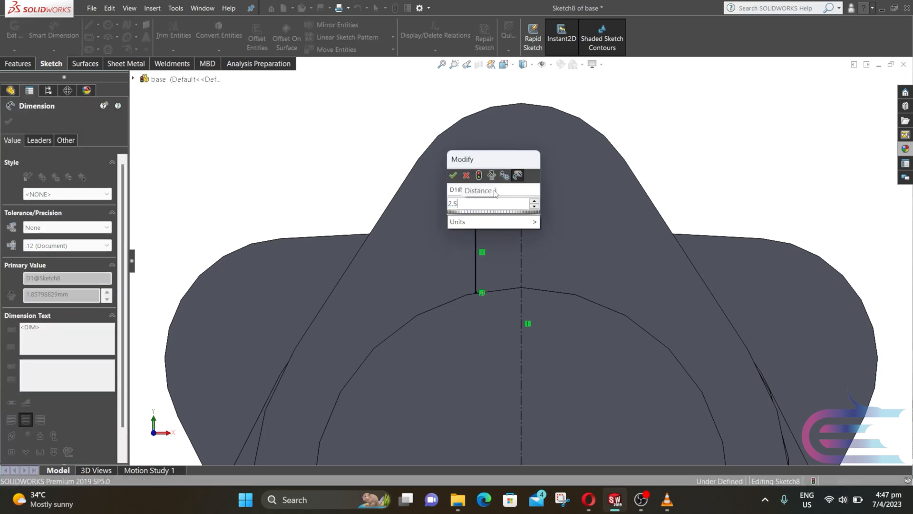
key("Return")
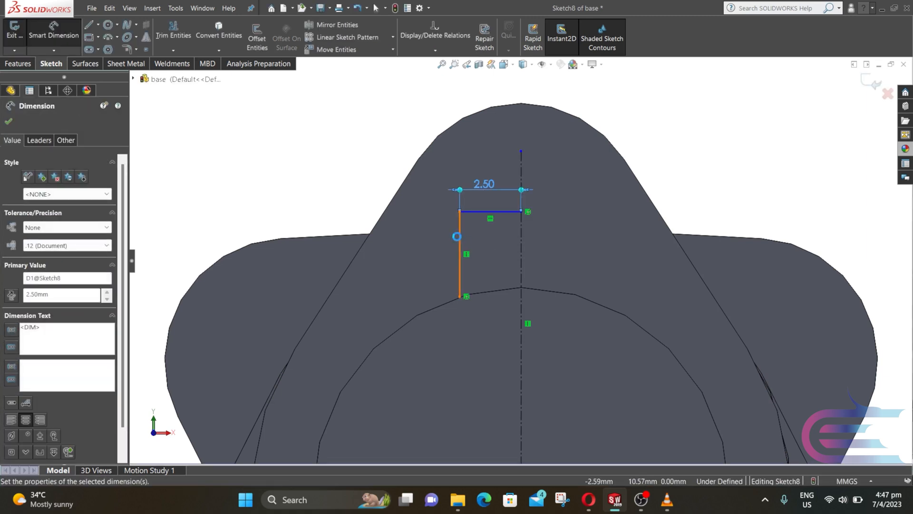
Dimension the vertical line rising from the shaft's edge to 2.675 mm.
left_click(458, 238)
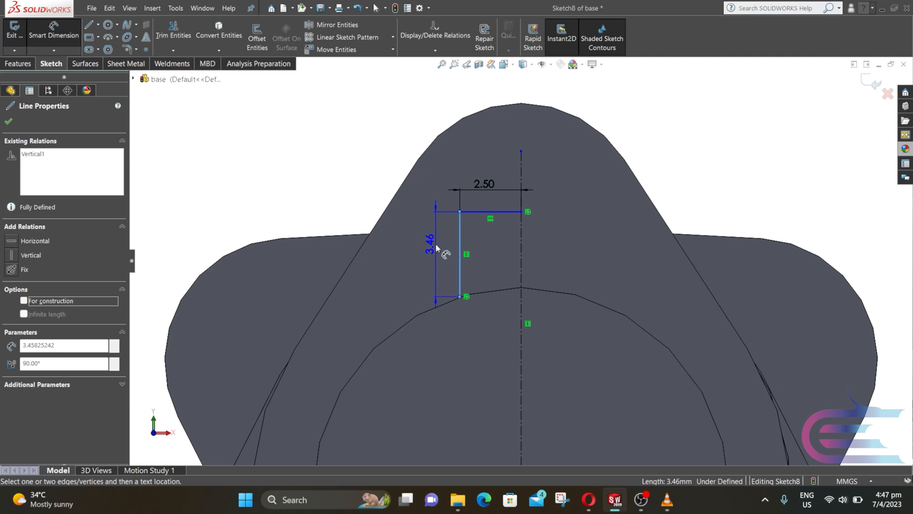
left_click(435, 245)
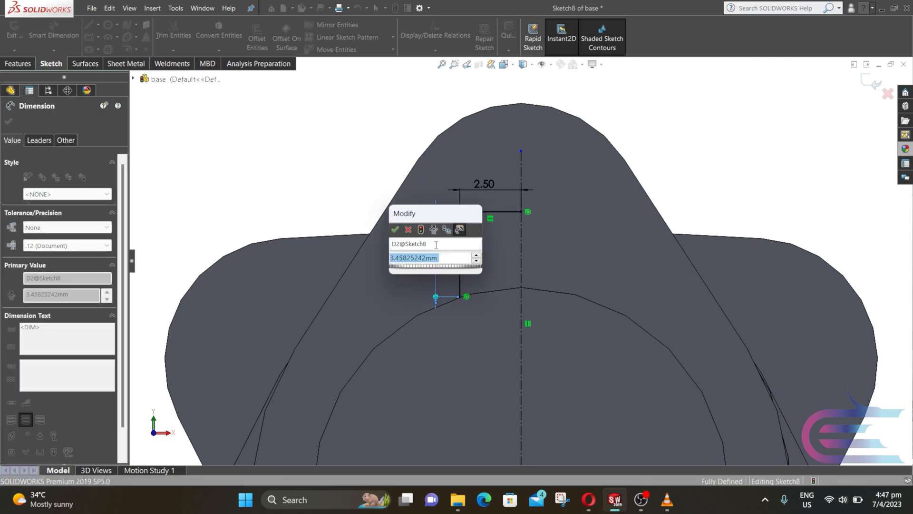
type("2.6")
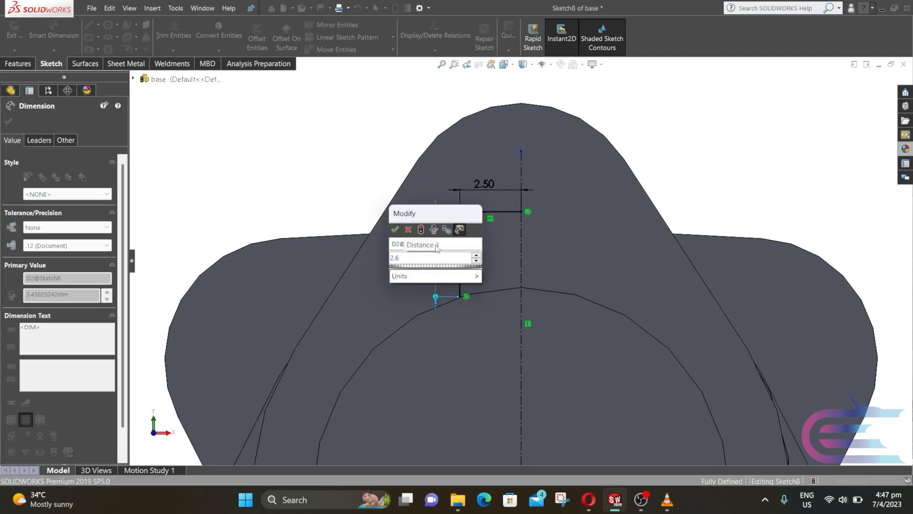
type("75")
key("Return")
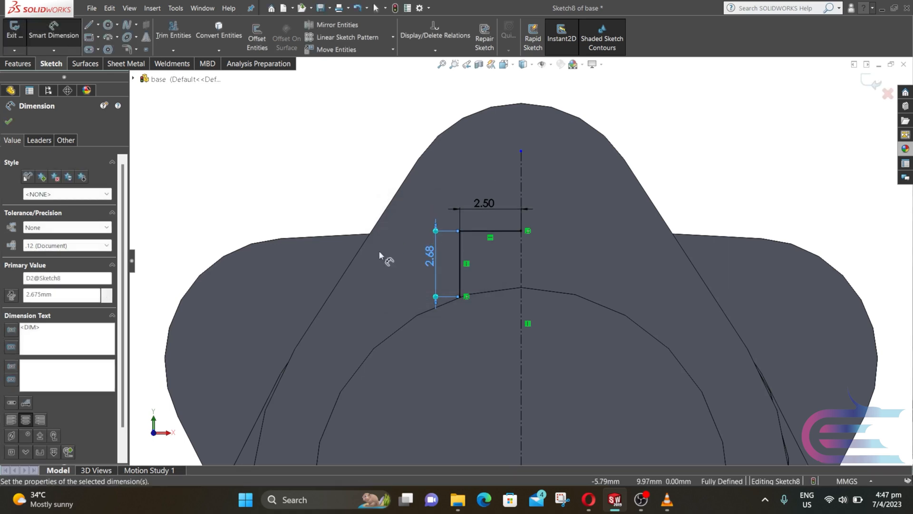
Mirror the horizontal and vertical sketch lines about the centerline to form the symmetric key profile.
left_click(176, 105)
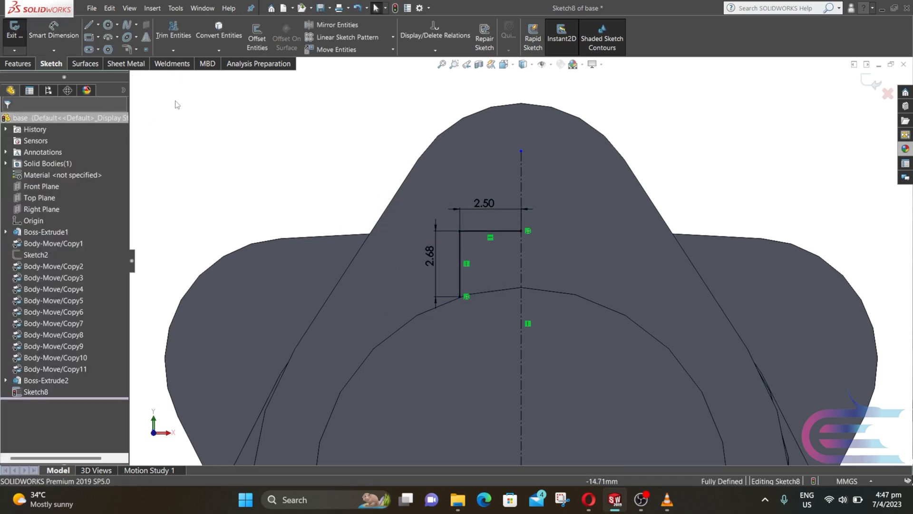
left_click(328, 25)
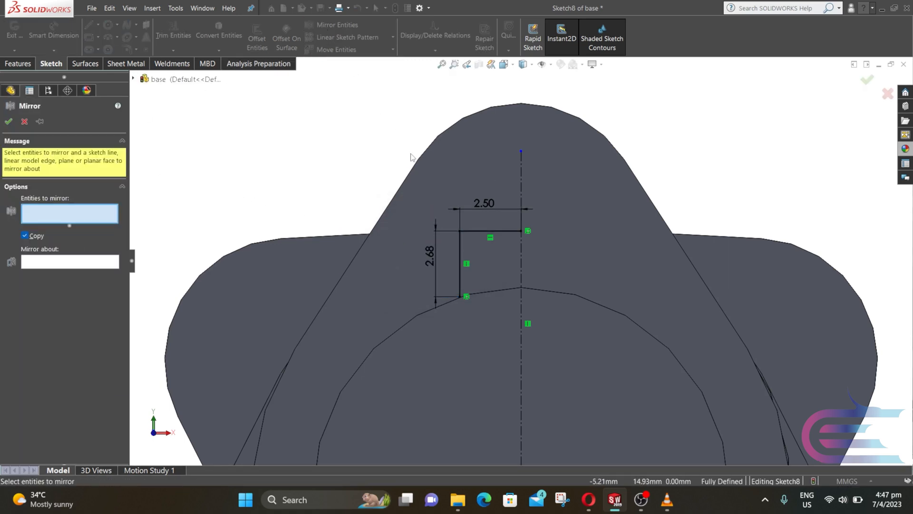
left_click(478, 231)
left_click(460, 254)
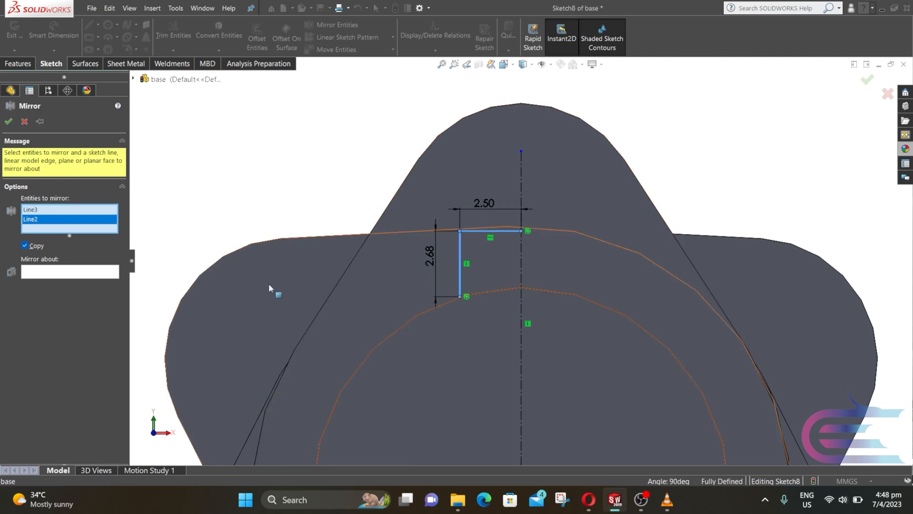
left_click(99, 277)
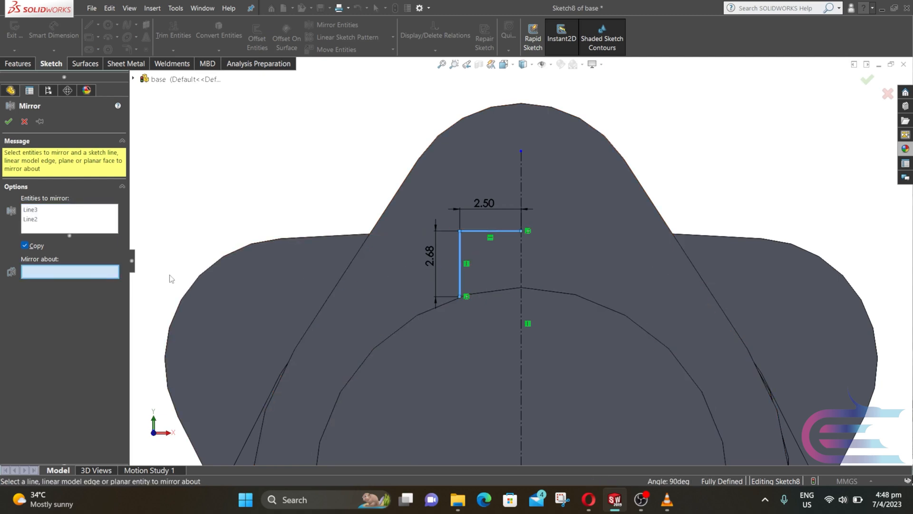
left_click(520, 253)
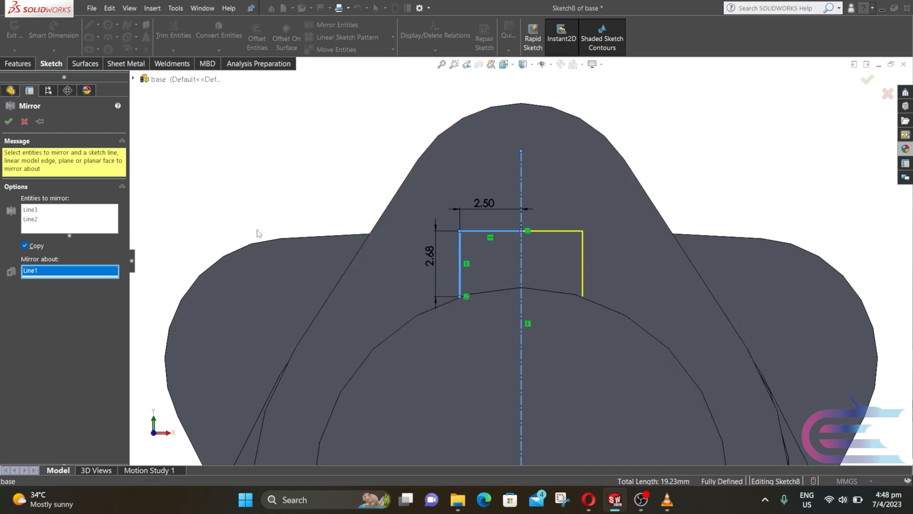
left_click(8, 121)
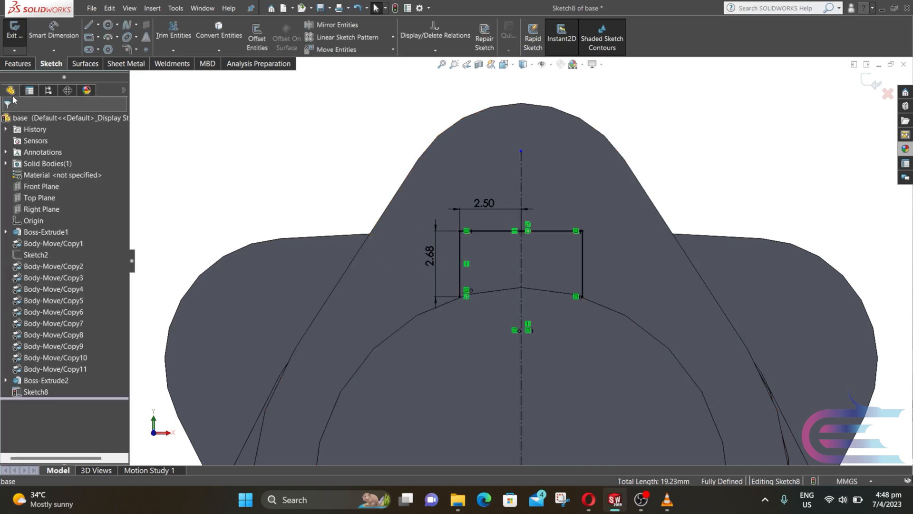
Start a boss extrude of the key sketch using the two regions between the mirrored lines and the shaft's edge as contours.
left_click(18, 66)
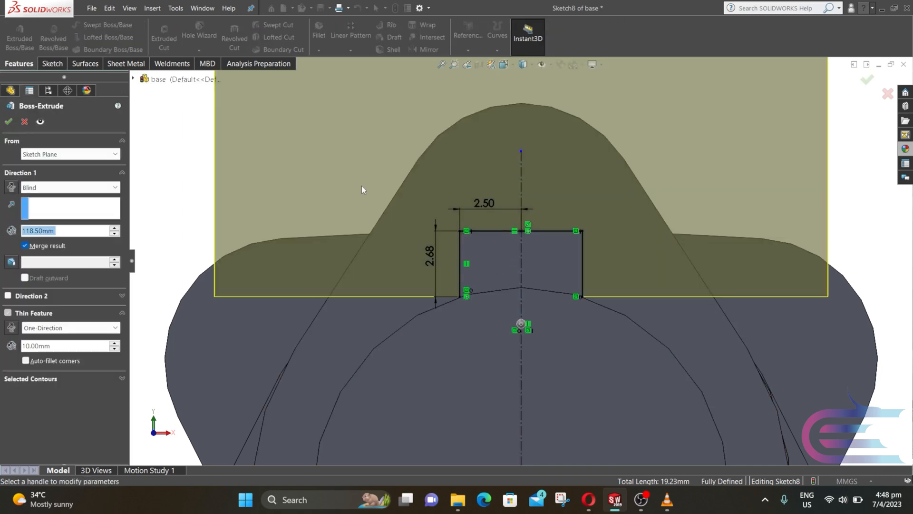
left_click(74, 378)
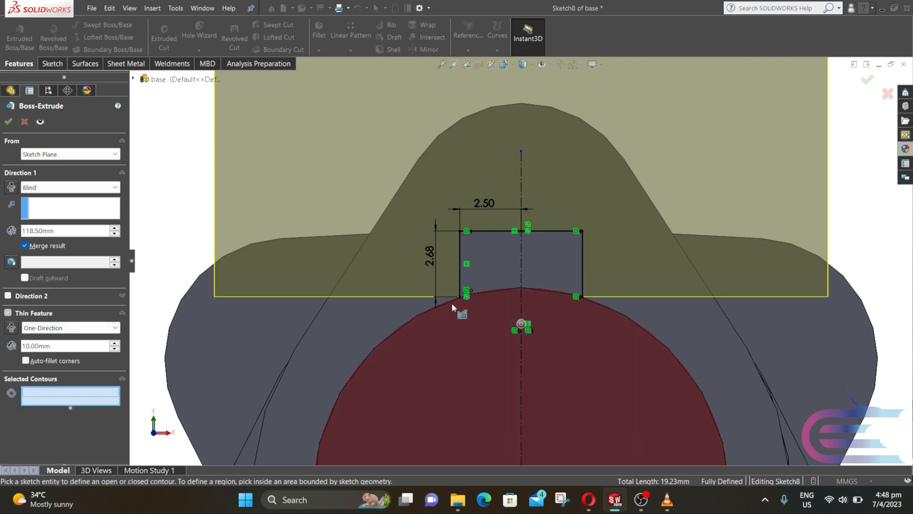
left_click(461, 266)
left_click(546, 266)
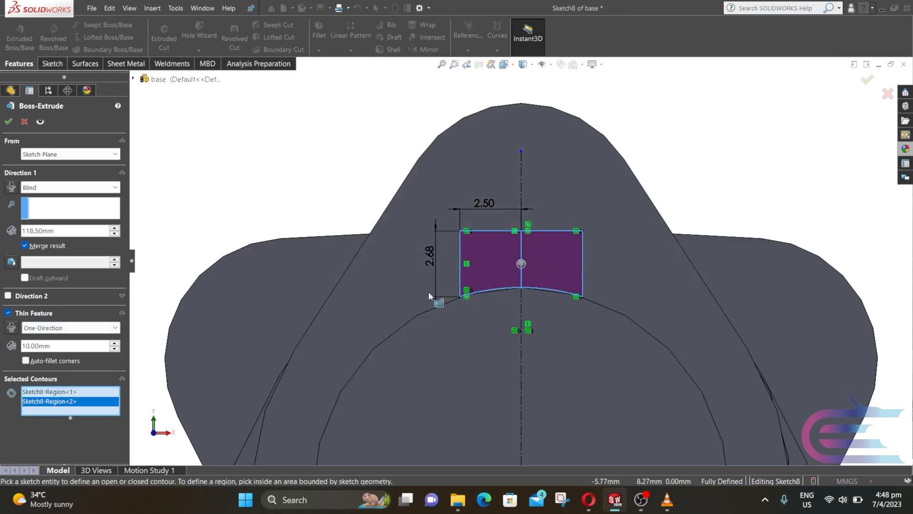
scroll(523, 243, "up", 5)
middle_click_drag(515, 228, 443, 252)
scroll(442, 255, "up", 3)
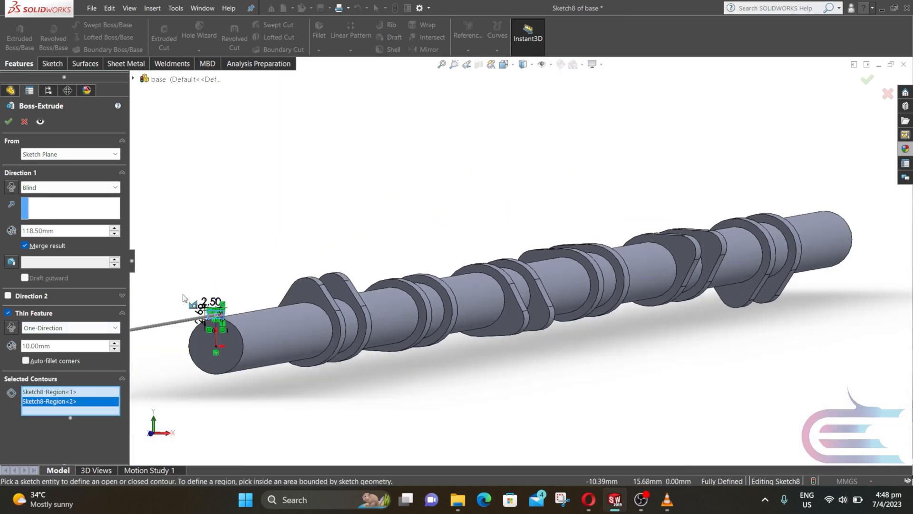
scroll(190, 299, "down", 3)
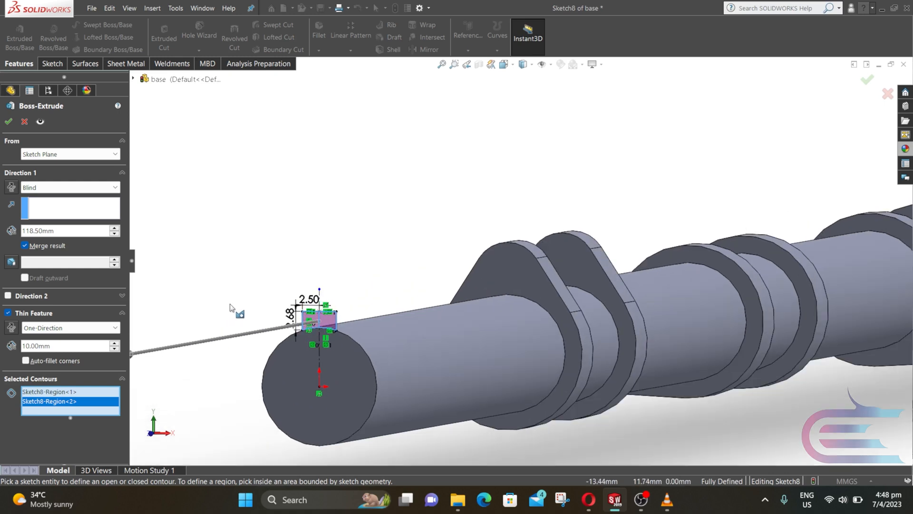
Reverse the extrusion direction, turn off the thin feature and extrude the key profile 25 mm along the shaft.
left_click(11, 187)
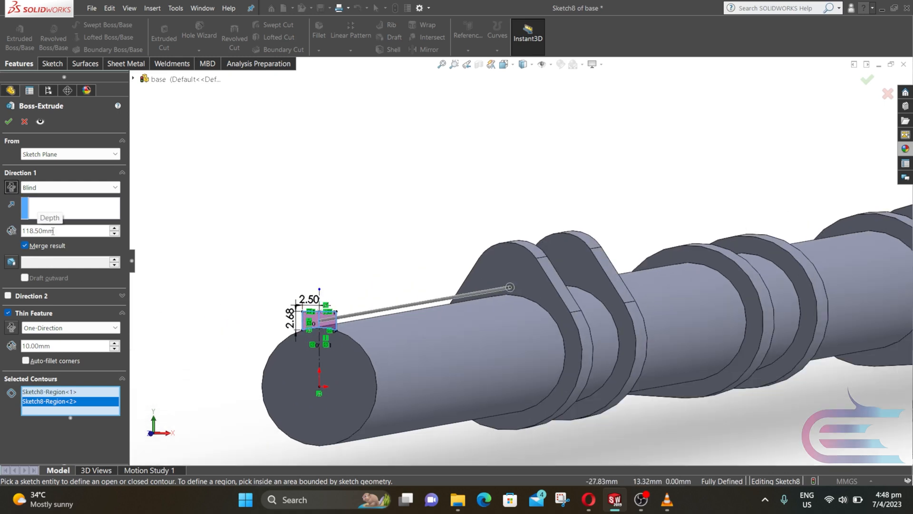
left_click(8, 313)
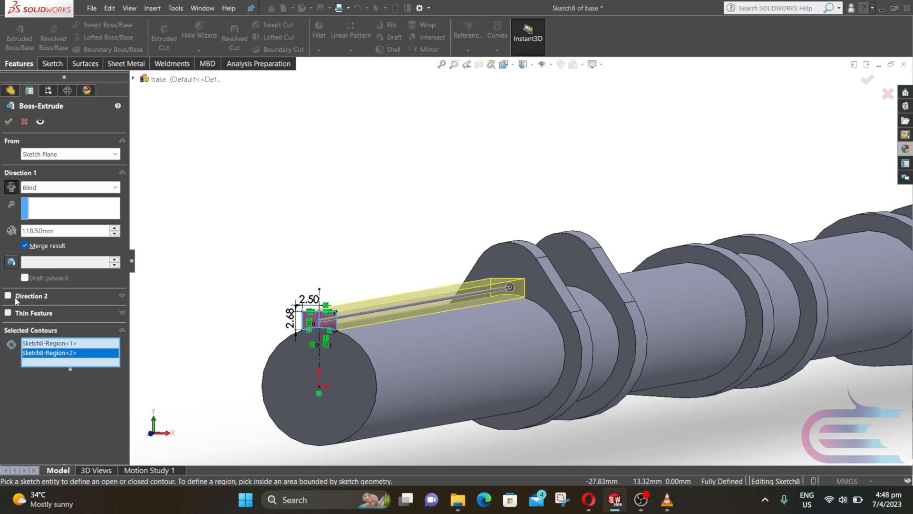
double_click(52, 231)
type("25")
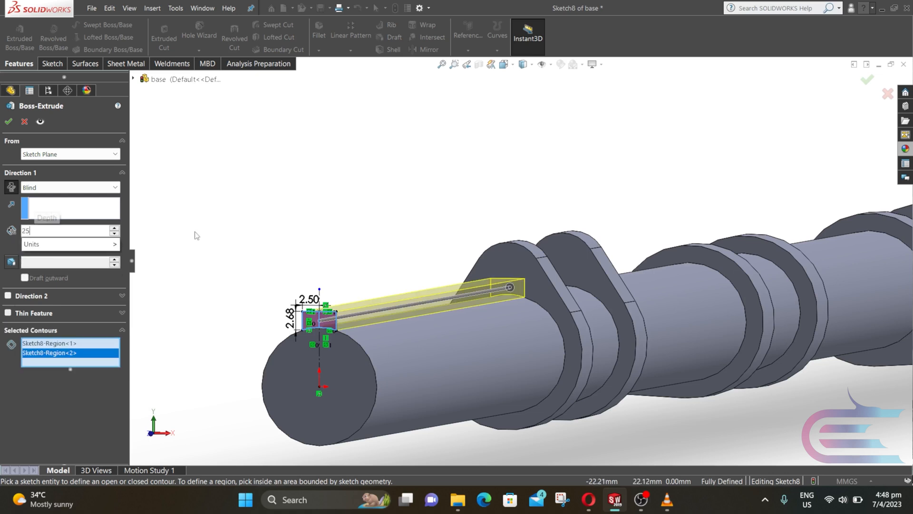
key("Return")
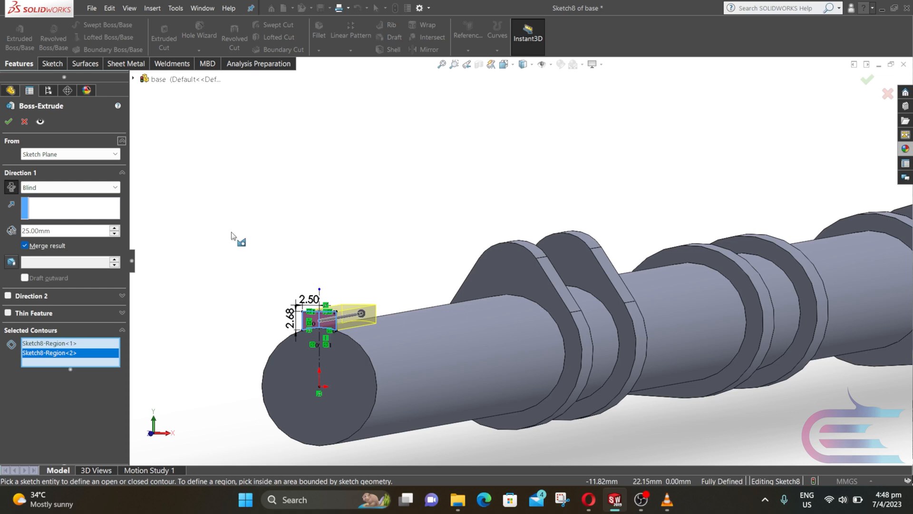
left_click(8, 122)
left_click(267, 221)
scroll(330, 233, "up", 6)
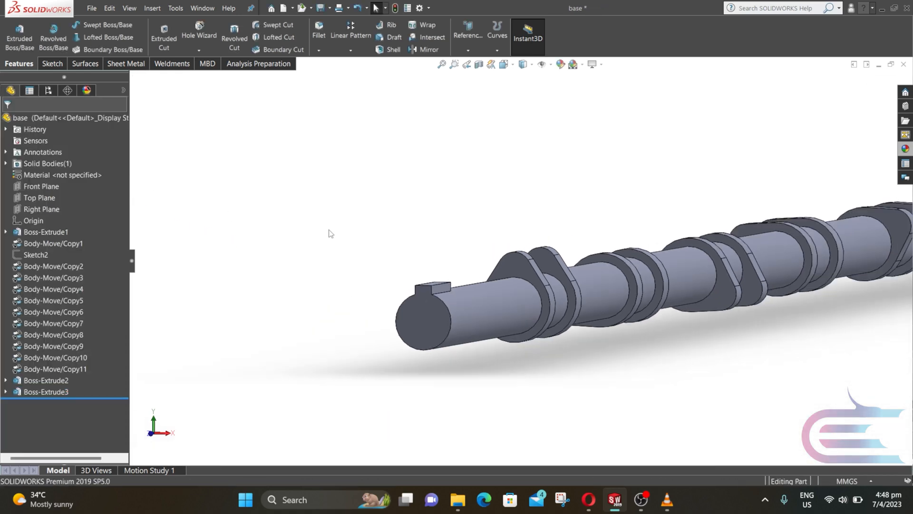
Chamfer the upper edge of the key's end facing the cam lobes with a 5 mm distance and a 30° angle.
middle_click_drag(405, 257, 319, 280)
scroll(248, 307, "down", 4)
scroll(344, 287, "up", 3)
middle_click_drag(494, 262, 391, 259)
scroll(234, 163, "up", 3)
scroll(347, 241, "down", 5)
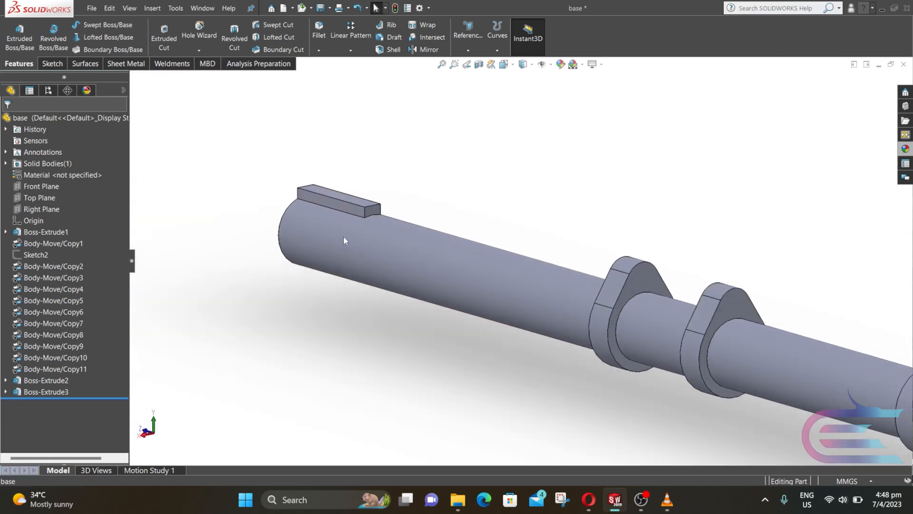
scroll(359, 179, "down", 3)
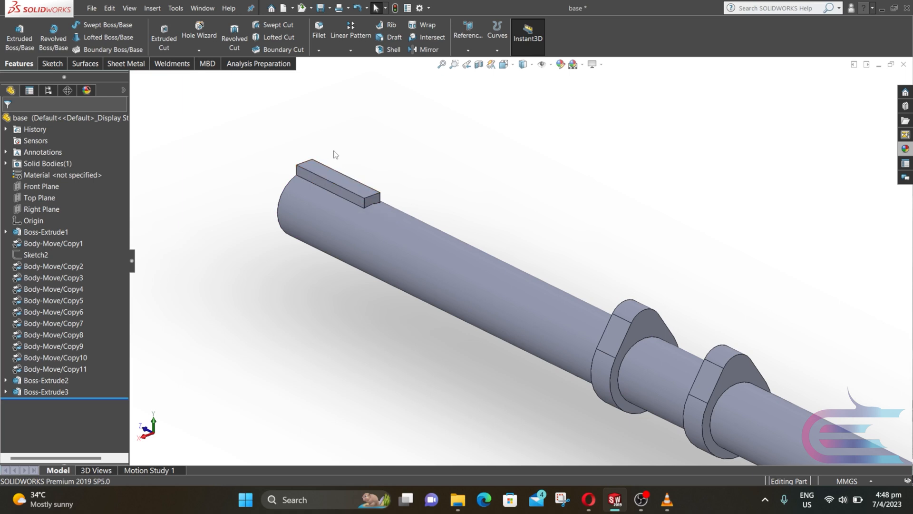
left_click(318, 50)
left_click(335, 74)
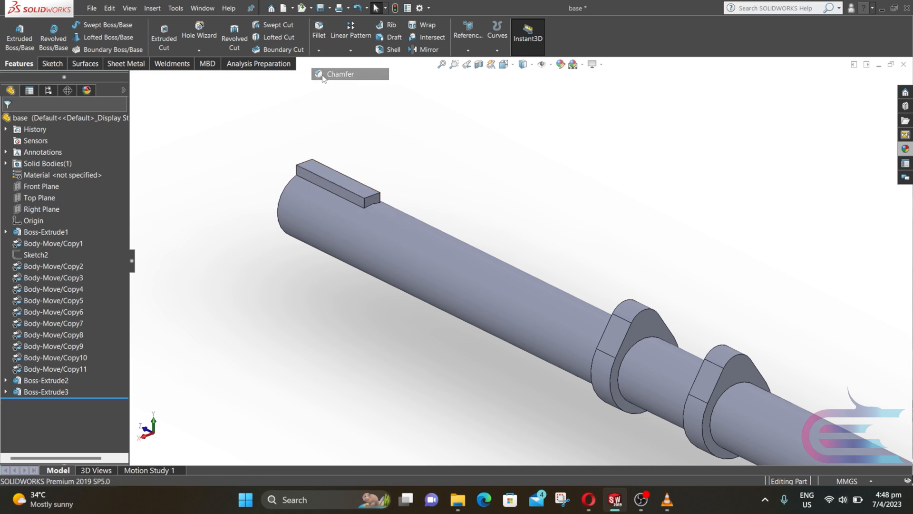
left_click(373, 199)
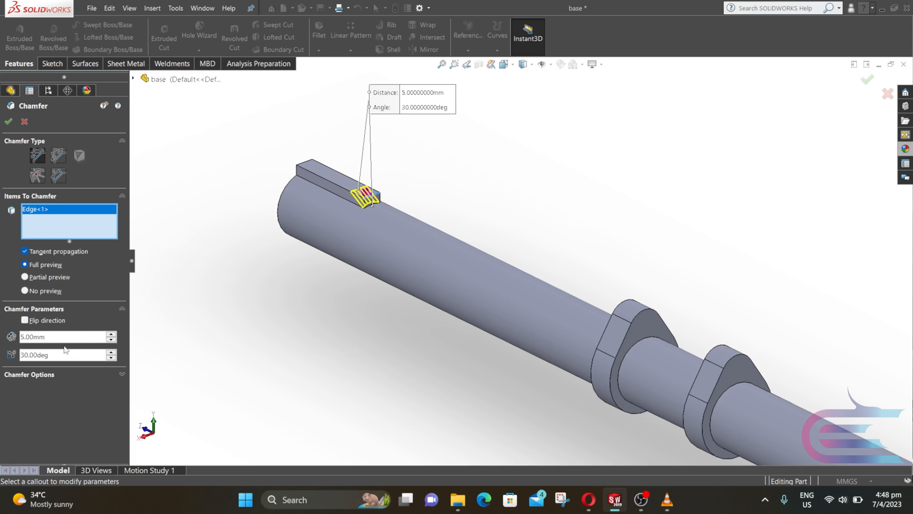
left_click(8, 123)
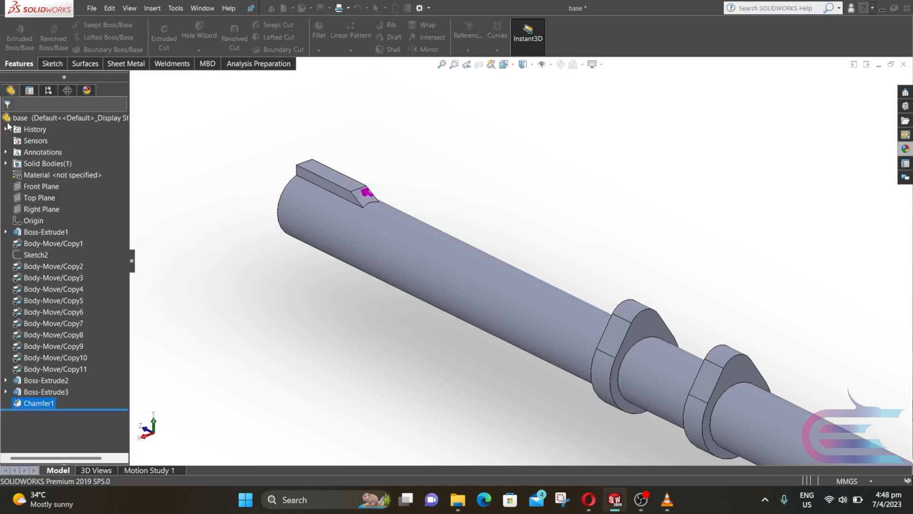
Apply the burnished tungsten appearance from the tungsten metals to the whole cam shaft.
scroll(440, 254, "up", 5)
scroll(440, 254, "up", 2)
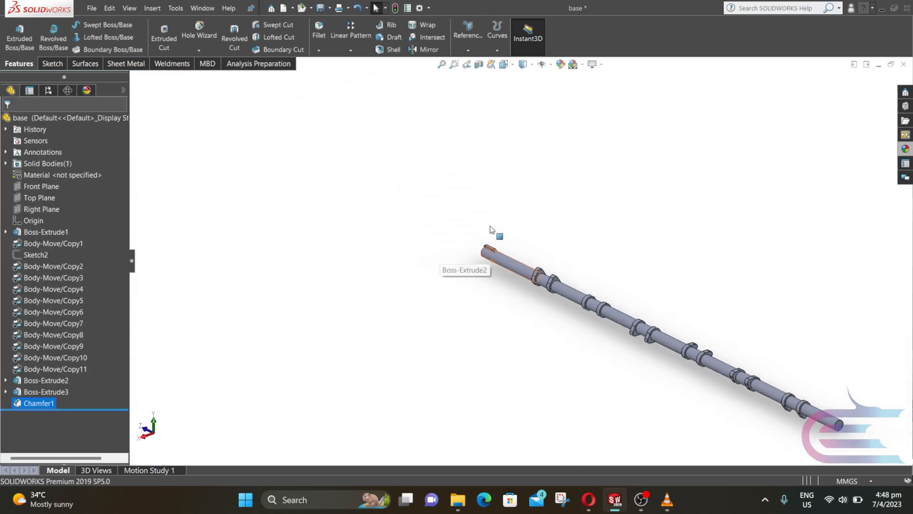
middle_click_drag(495, 230, 664, 253)
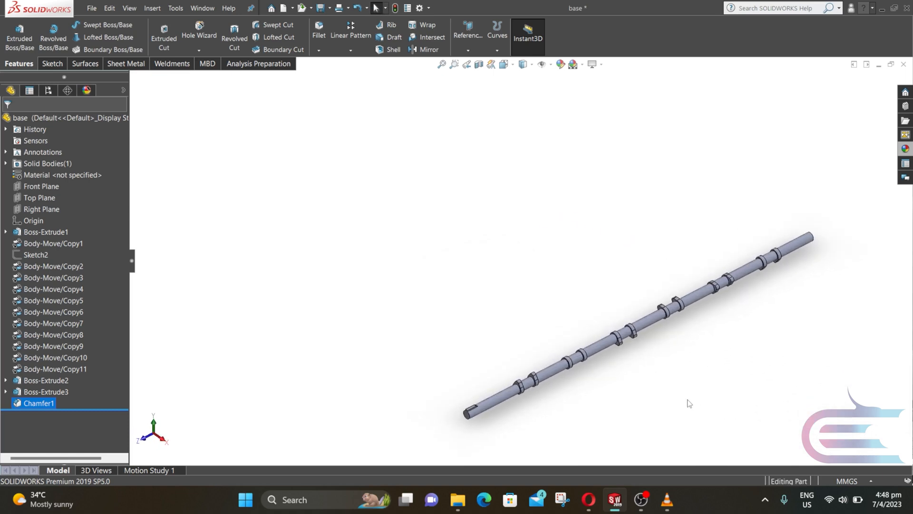
scroll(692, 347, "down", 3)
left_click(906, 150)
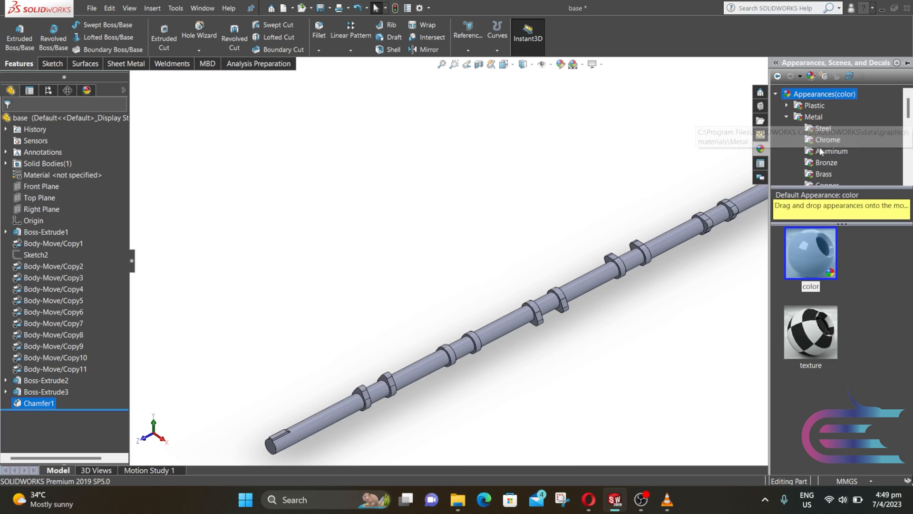
scroll(821, 152, "down", 1)
scroll(828, 151, "down", 2)
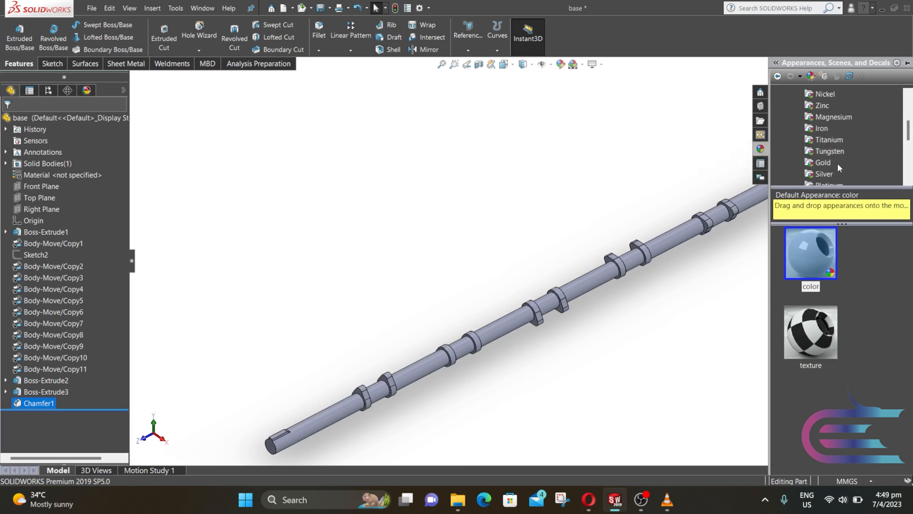
left_click(829, 151)
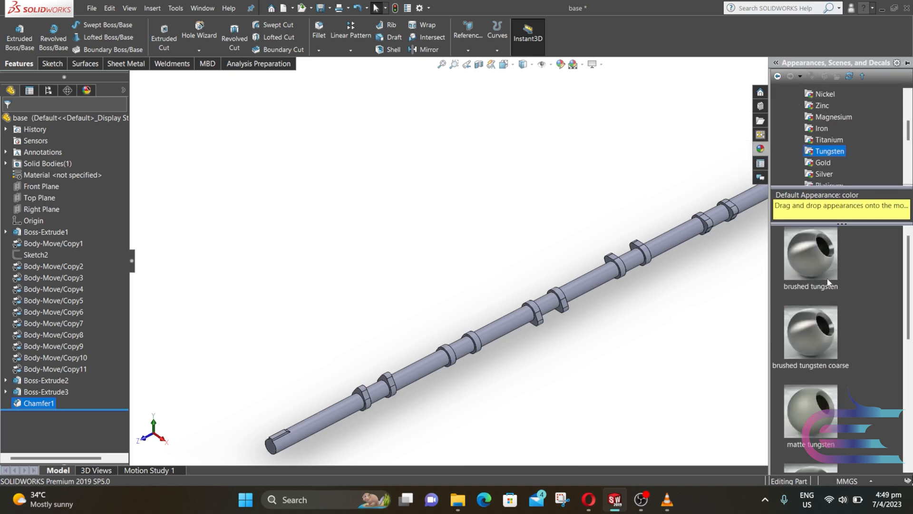
scroll(828, 281, "down", 3)
scroll(835, 283, "down", 1)
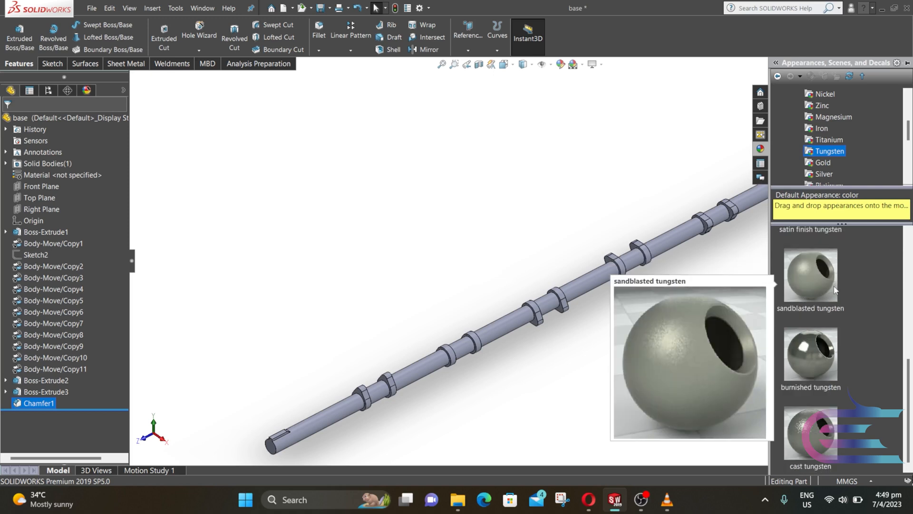
left_click(822, 370)
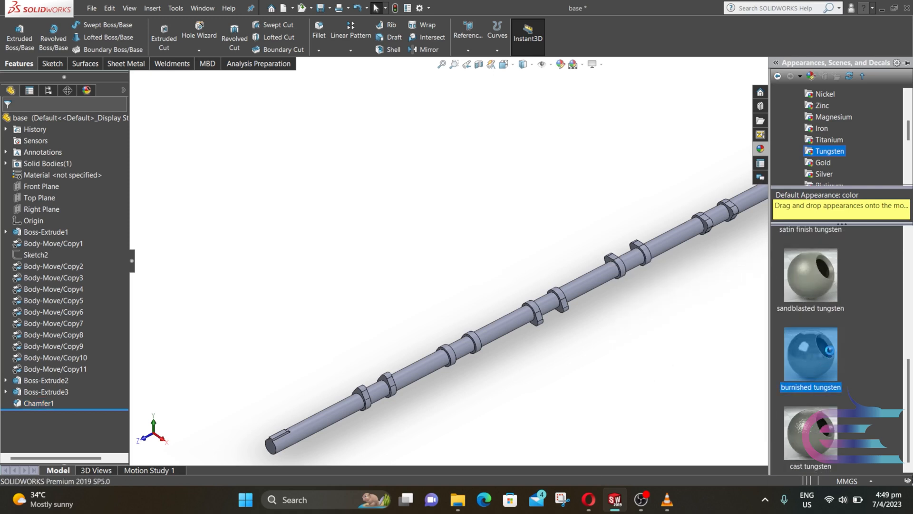
scroll(638, 310, "up", 2)
left_click(657, 305)
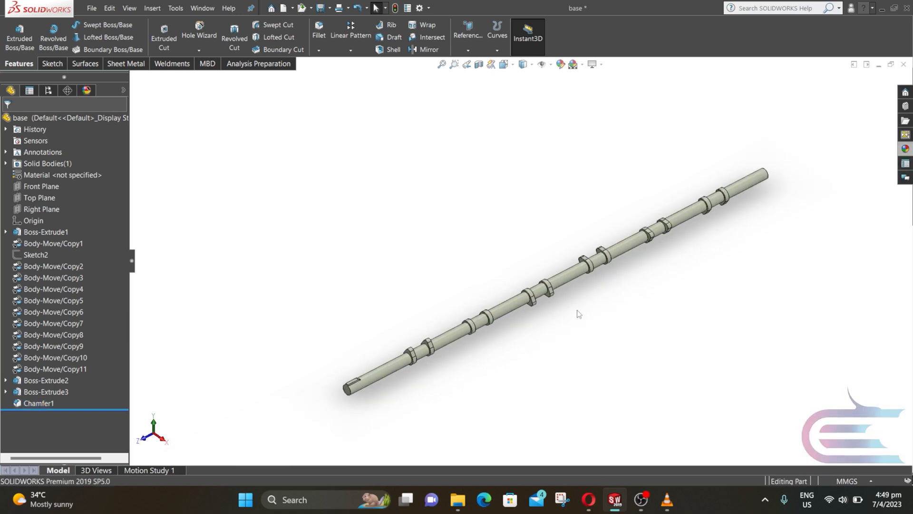
Save the part in the I6 wizard folder under the name "13. i6 cam shaft".
middle_click_drag(577, 311, 577, 271)
scroll(572, 277, "down", 2)
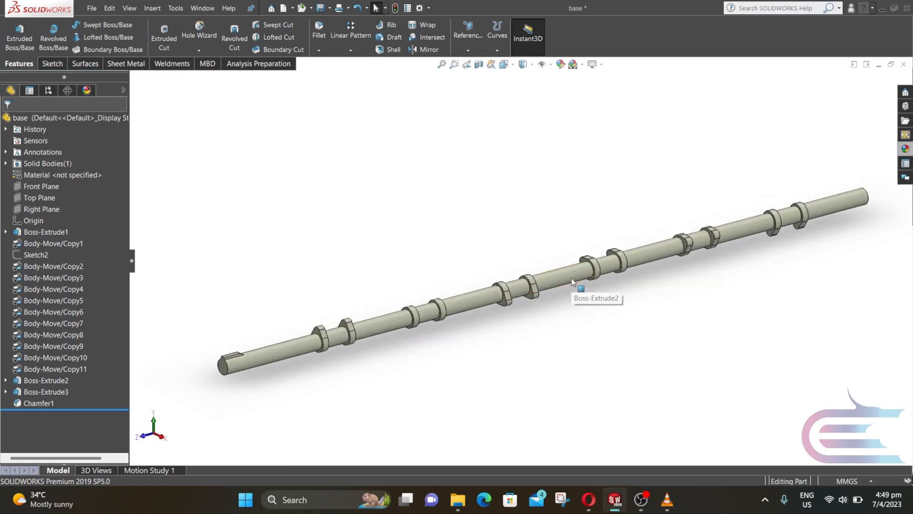
left_click(92, 8)
left_click(162, 119)
type("13. i6 cam shaft")
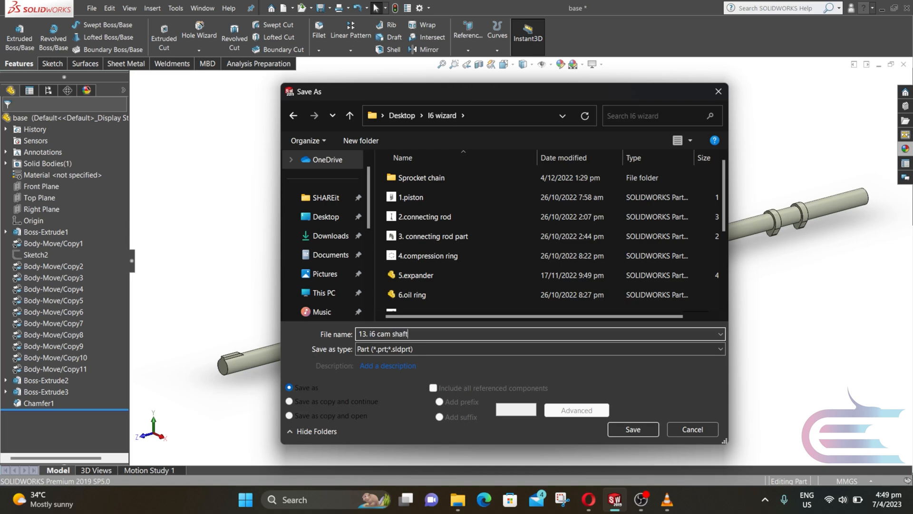
key("Return")
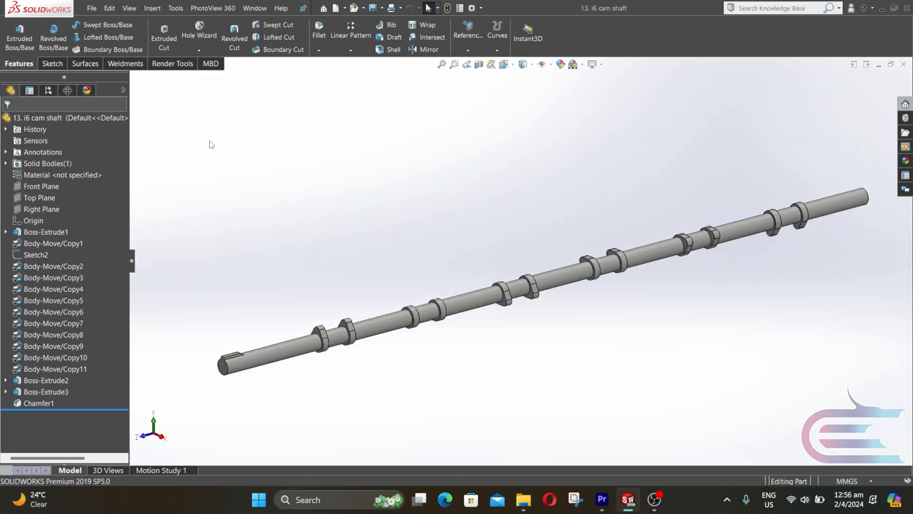
Turn on the integrated render preview and apply the polished platinum appearance to the cam shaft.
left_click(173, 66)
left_click(216, 42)
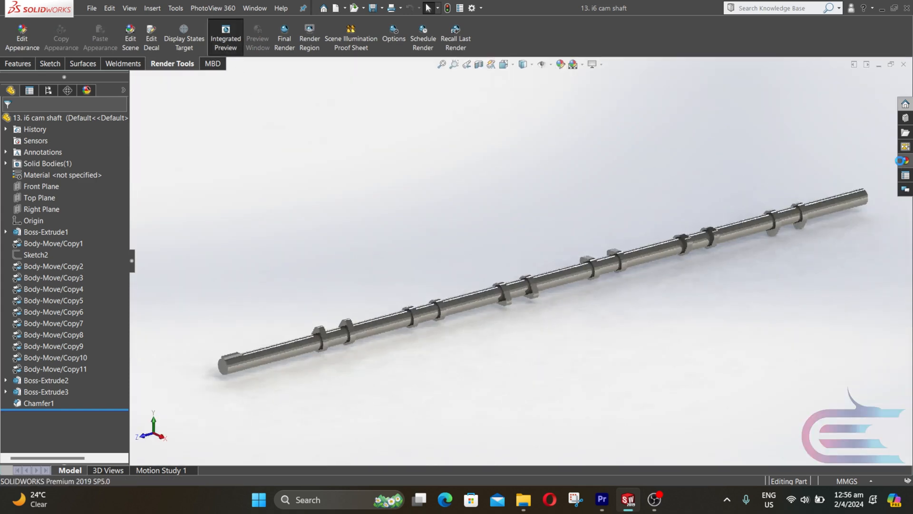
left_click(902, 162)
left_click(776, 95)
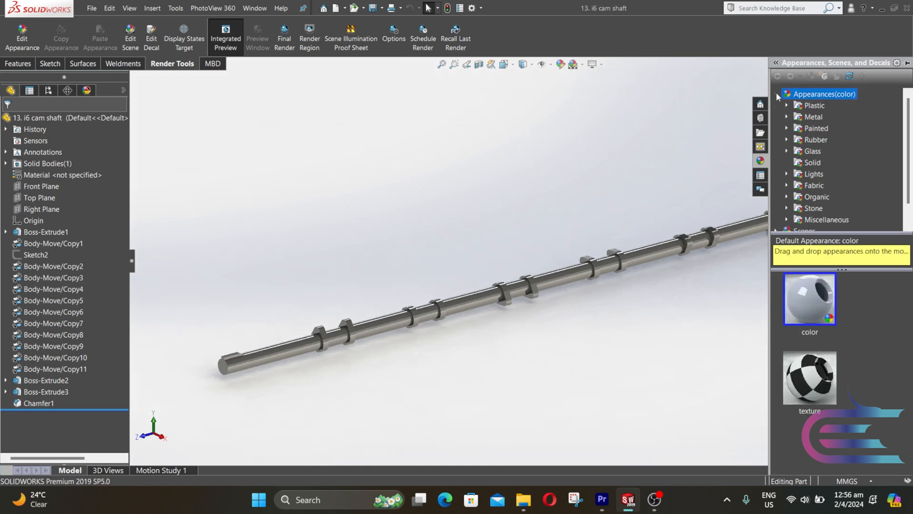
left_click(784, 116)
scroll(829, 175, "down", 2)
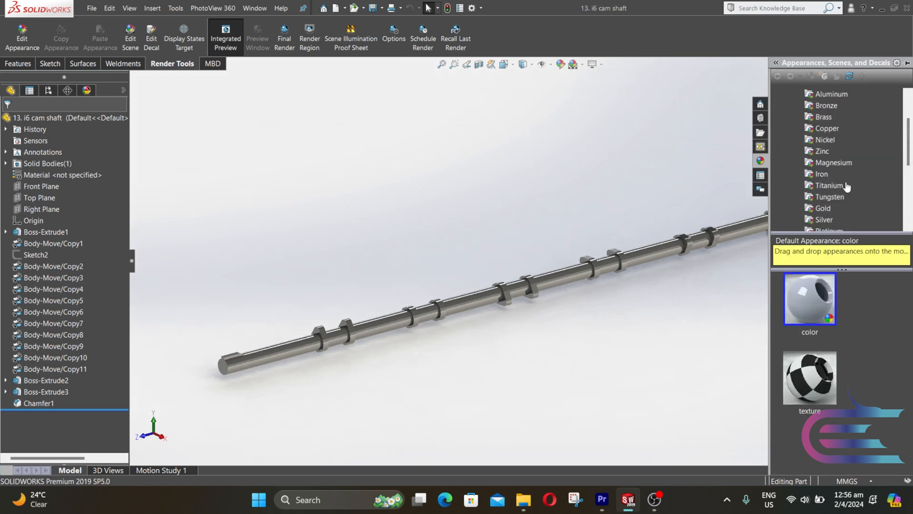
scroll(846, 186, "down", 1)
left_click(839, 199)
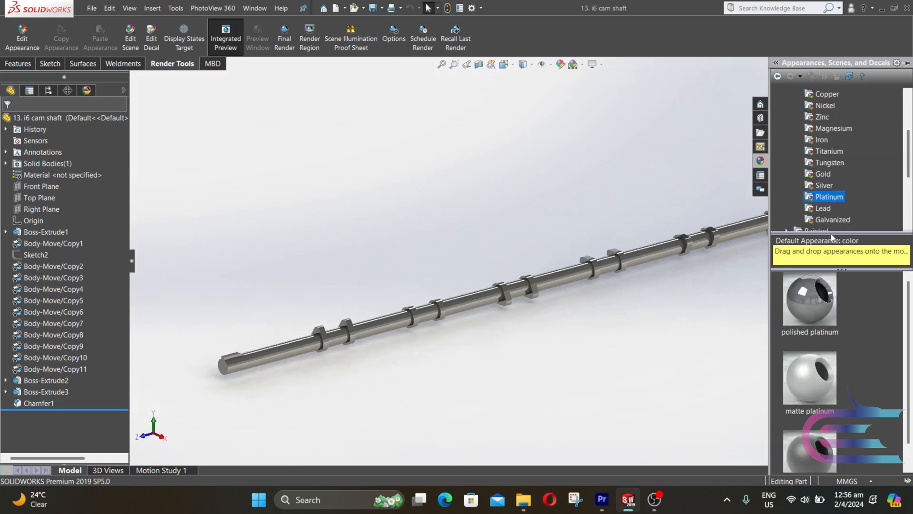
left_click(819, 300)
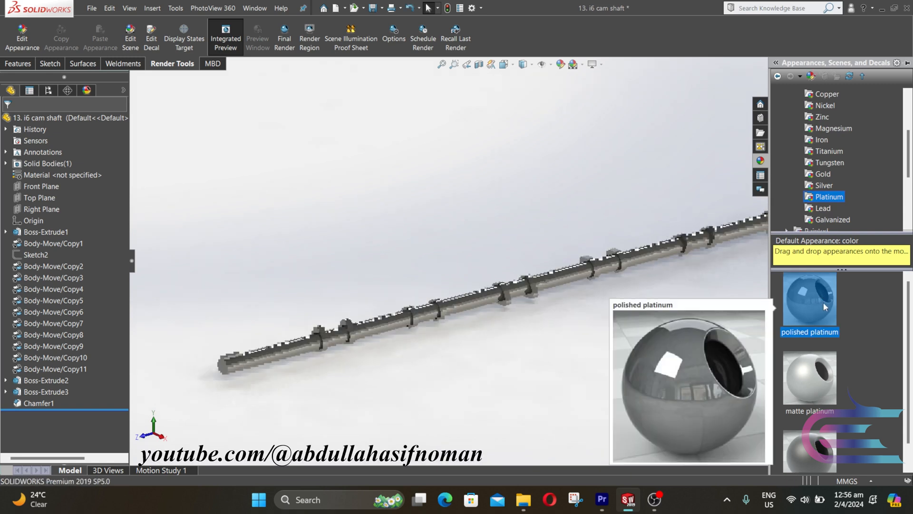
left_click(754, 284)
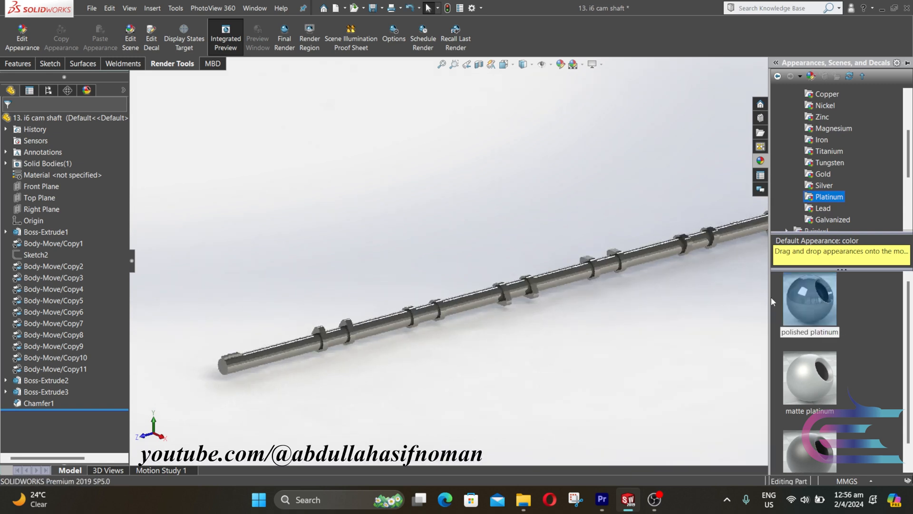
left_click(766, 299)
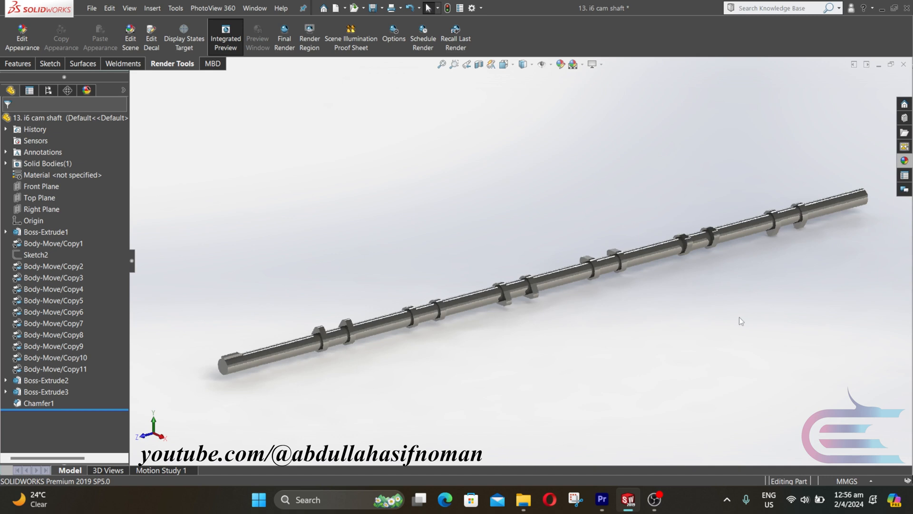